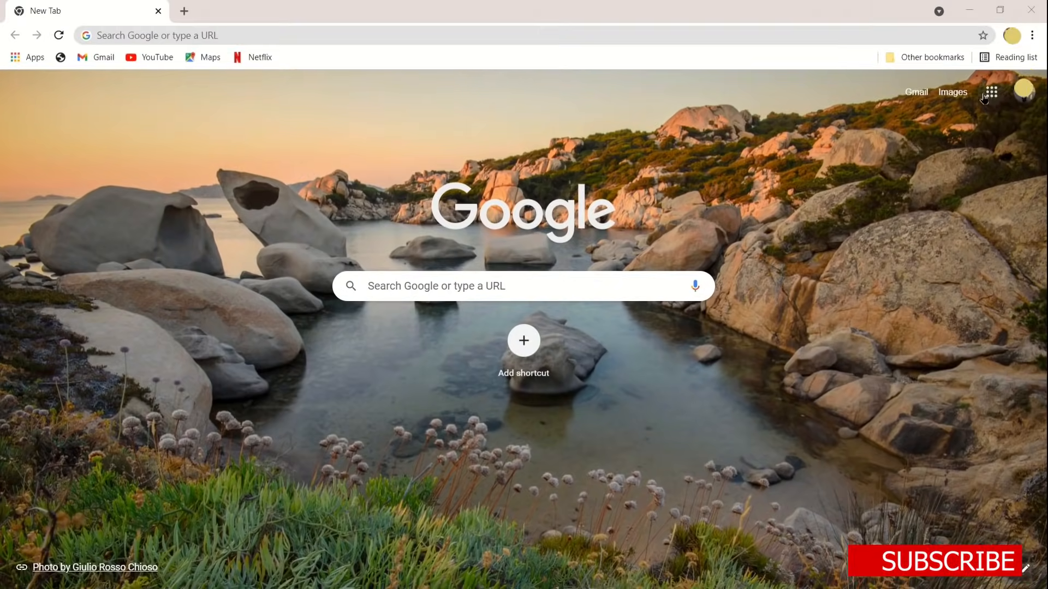
Open Google Forms from the Google apps launcher in Chrome
{"action": "left_click", "coordinate": [870, 142]}
{"action": "scroll", "coordinate": [952, 308], "scroll_direction": "down", "scroll_amount": 5}
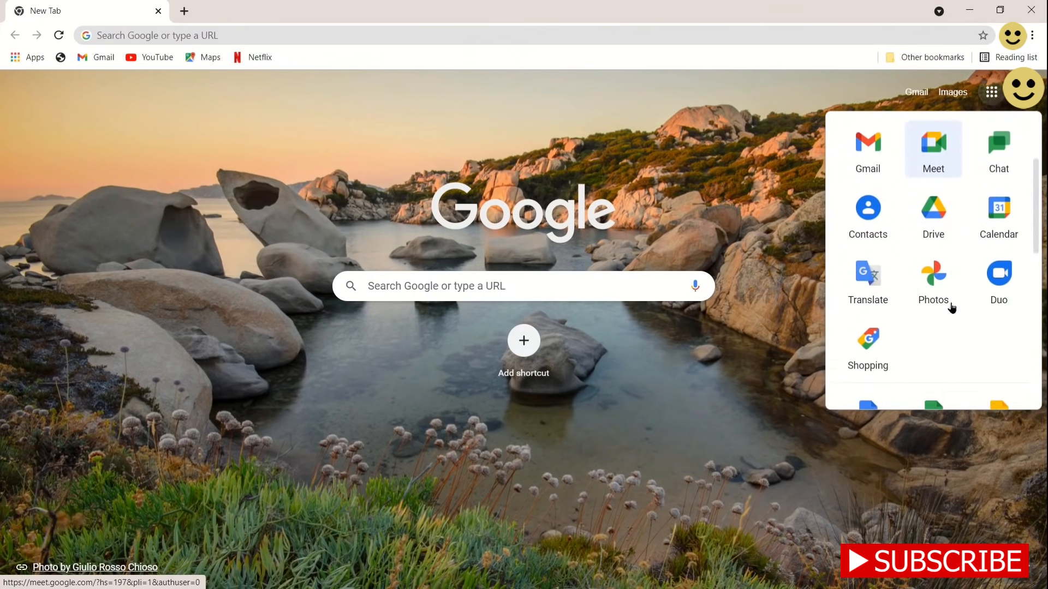
{"action": "scroll", "coordinate": [952, 308], "scroll_direction": "down", "scroll_amount": 5}
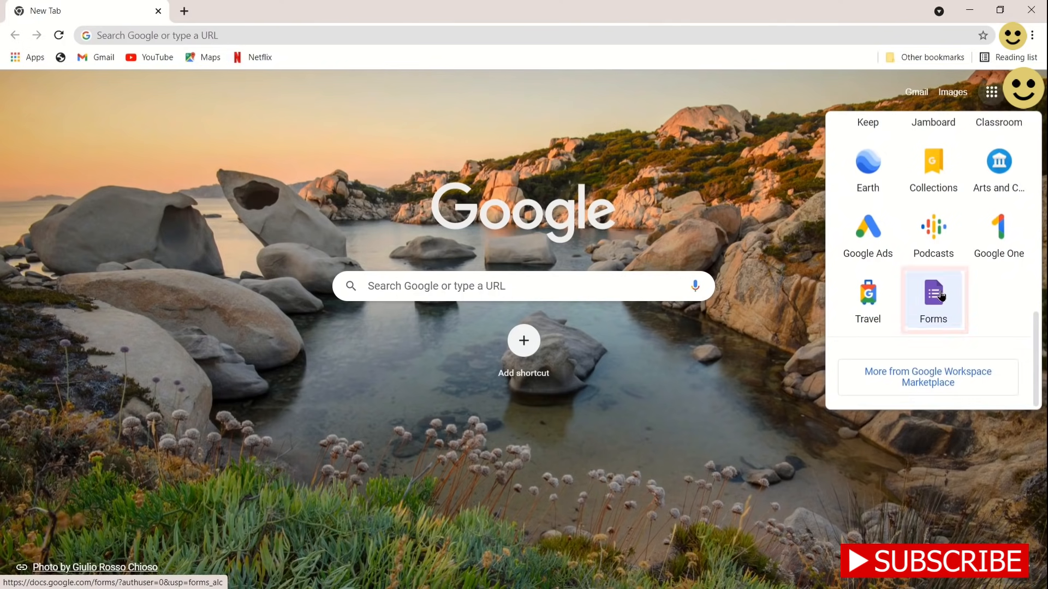
{"action": "left_click", "coordinate": [952, 314]}
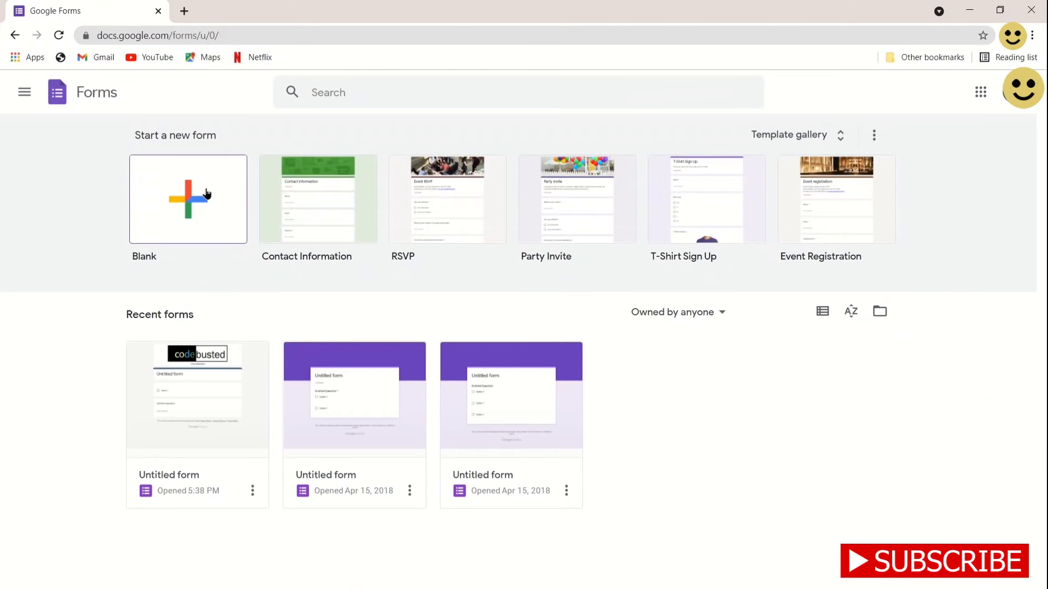
Start a blank form and title it 'Codebusted.com'
{"action": "left_click", "coordinate": [207, 193]}
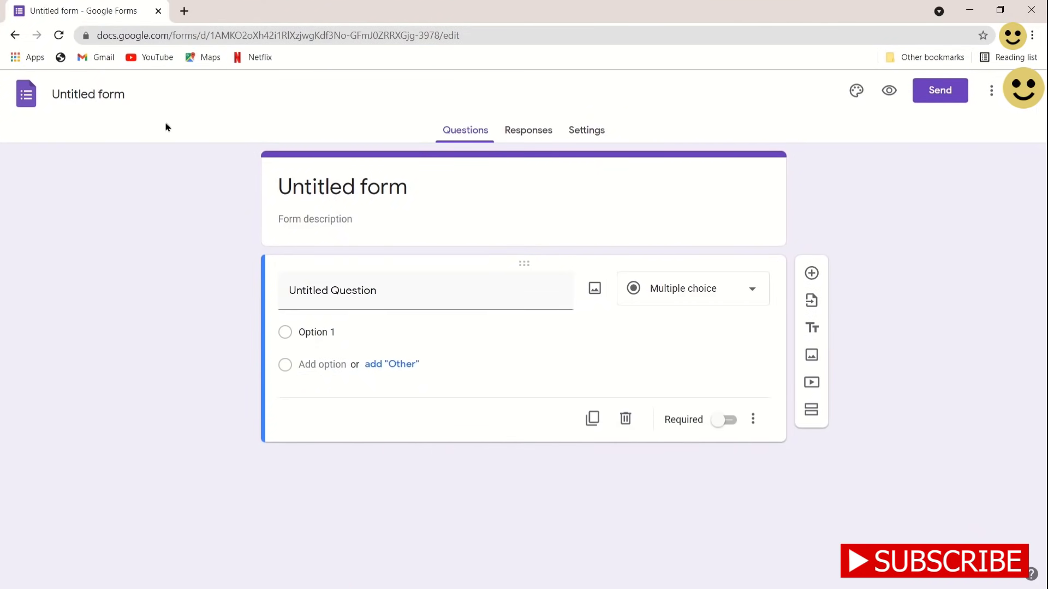
{"action": "left_click", "coordinate": [71, 97]}
{"action": "left_click", "coordinate": [345, 185]}
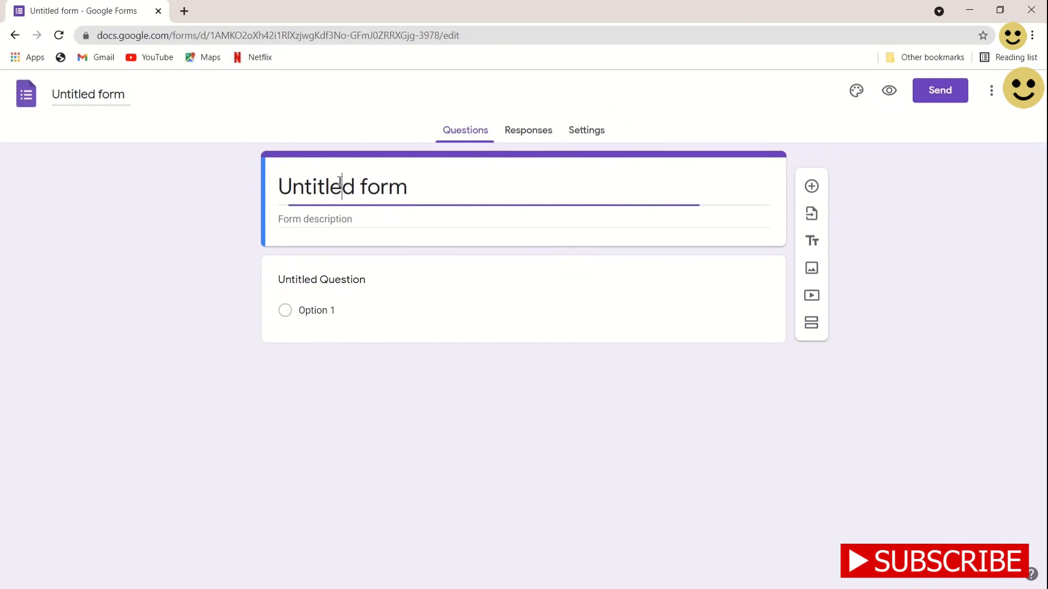
{"action": "left_click_drag", "start_coordinate": [411, 187], "coordinate": [271, 197]}
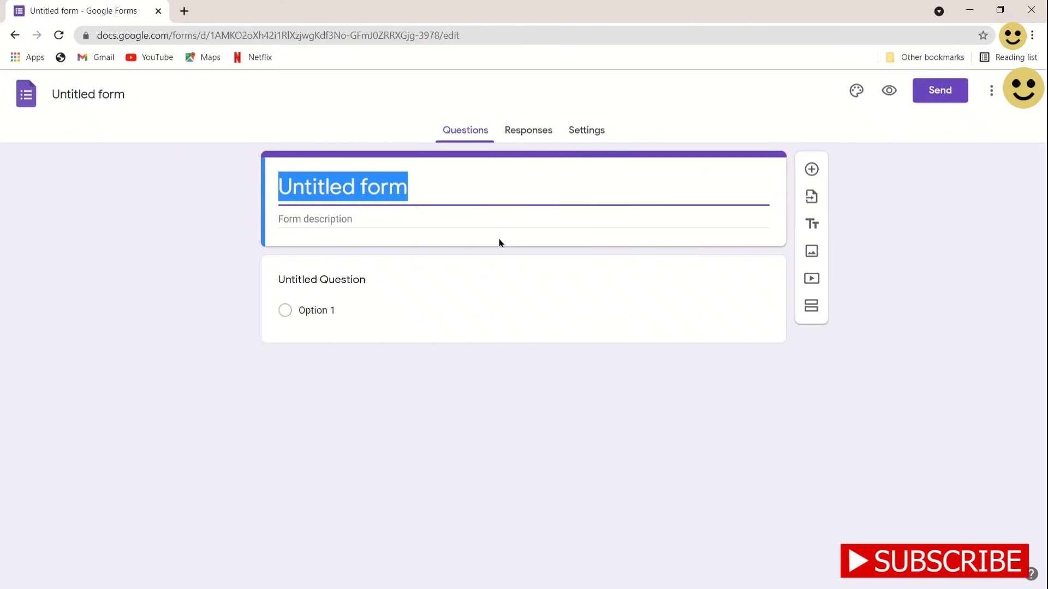
{"action": "type", "text": "Codeb"}
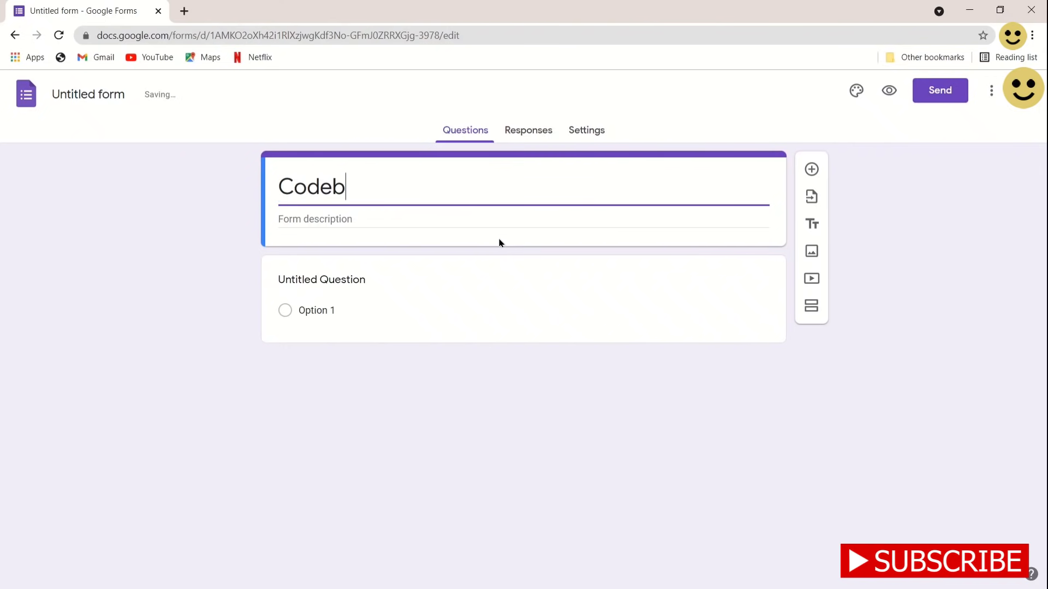
{"action": "type", "text": "usted"}
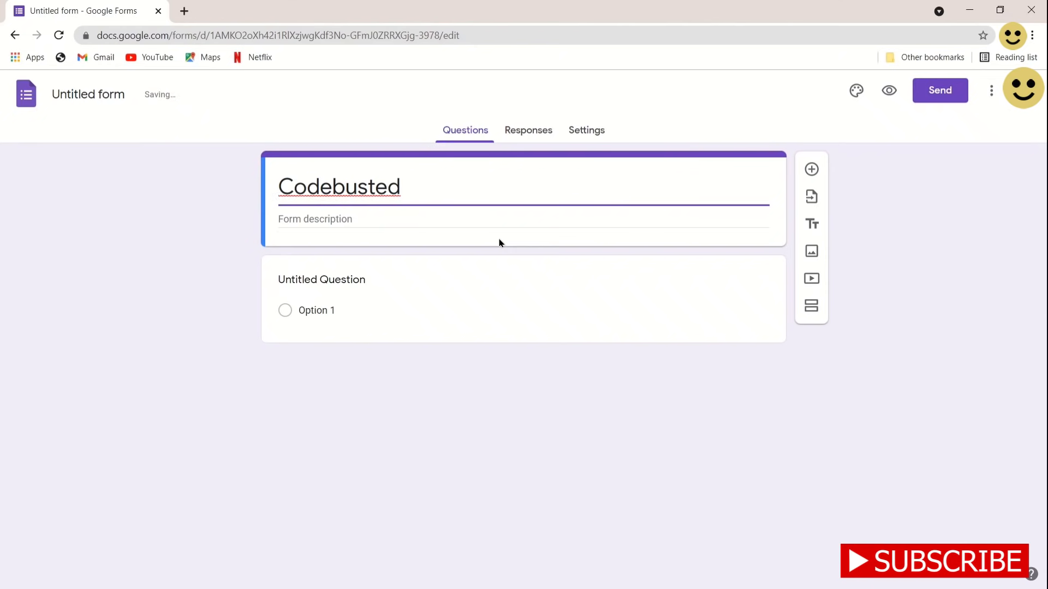
{"action": "type", "text": ".come"}
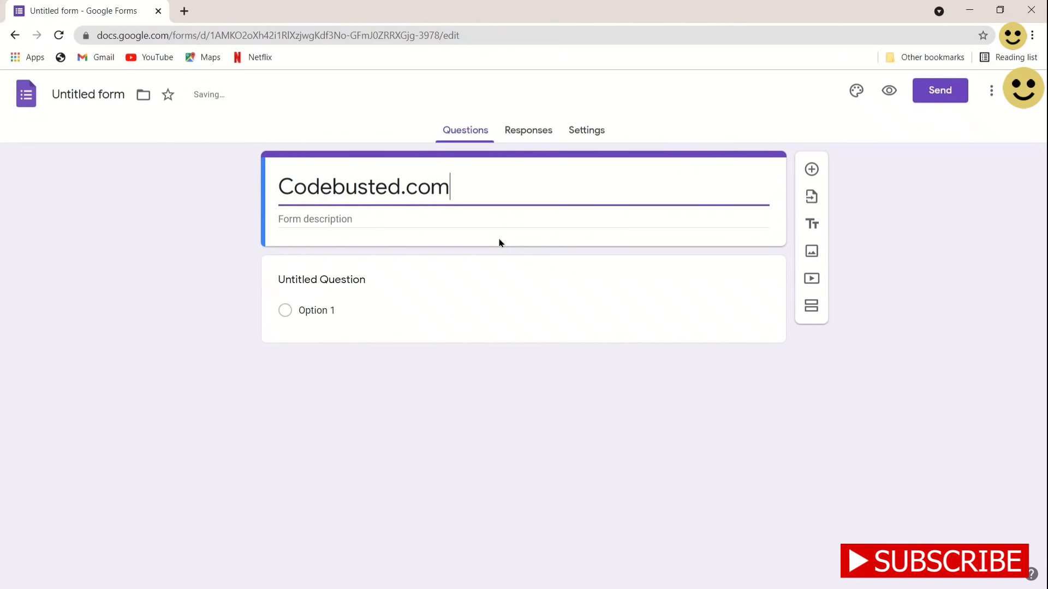
Give the form the description 'Survey for codebusted'
{"action": "left_click", "coordinate": [395, 221]}
{"action": "type", "text": "Survey for"}
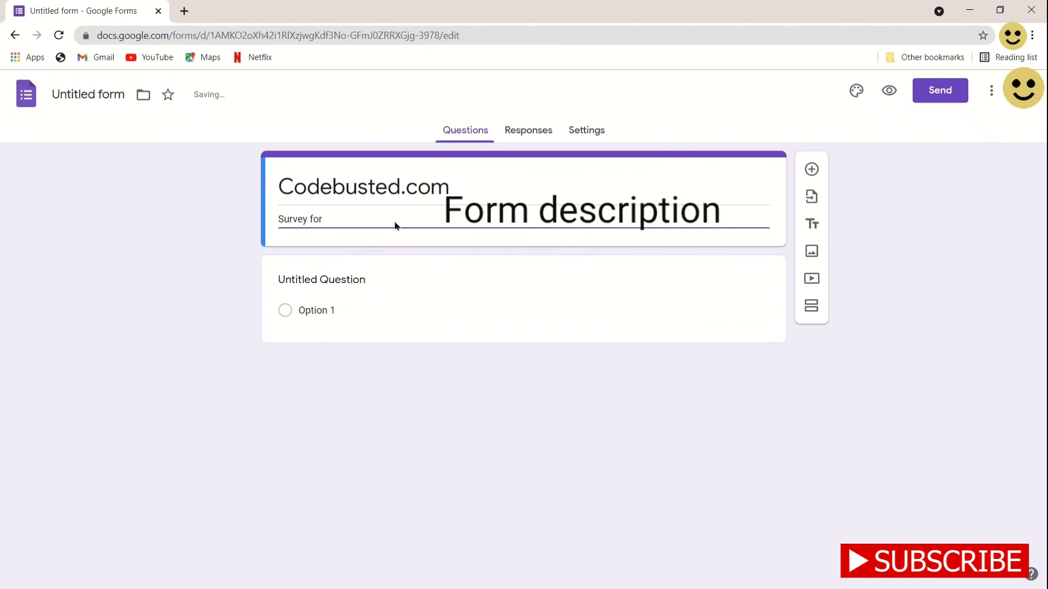
{"action": "type", "text": " codebusted"}
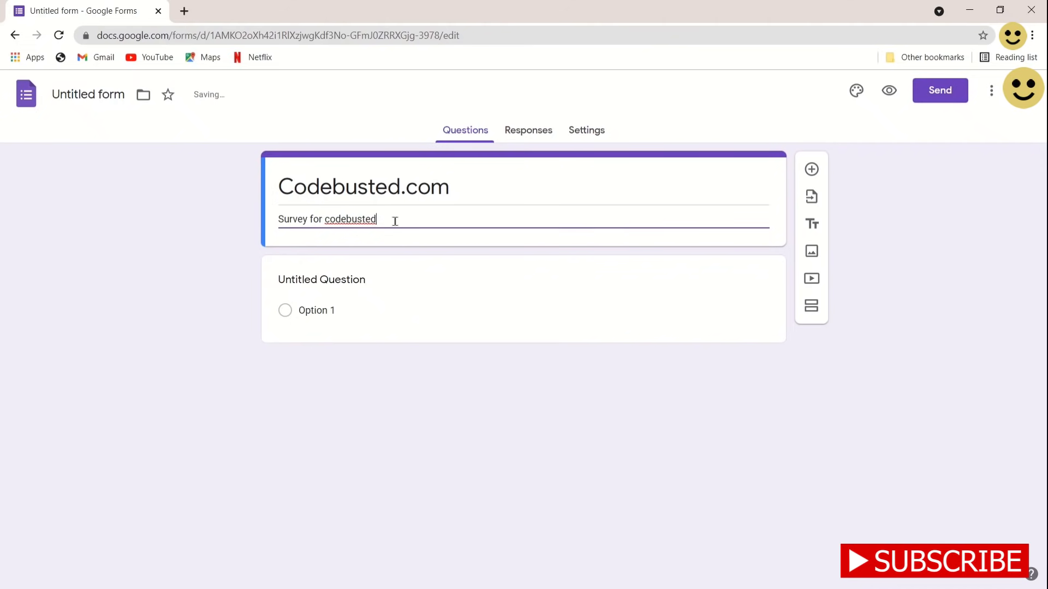
{"action": "left_click", "coordinate": [515, 195]}
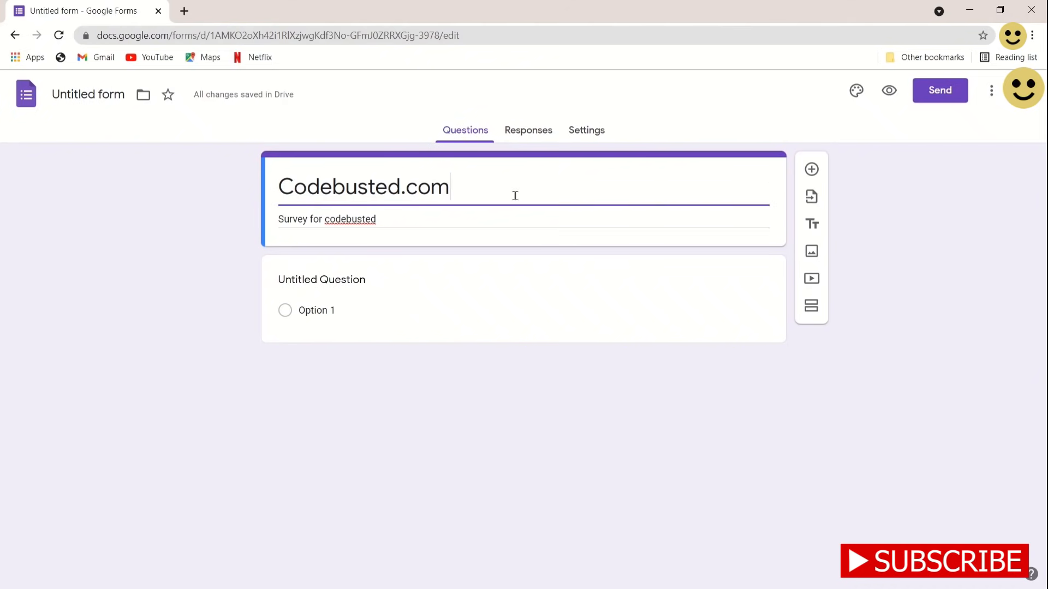
{"action": "left_click", "coordinate": [857, 94]}
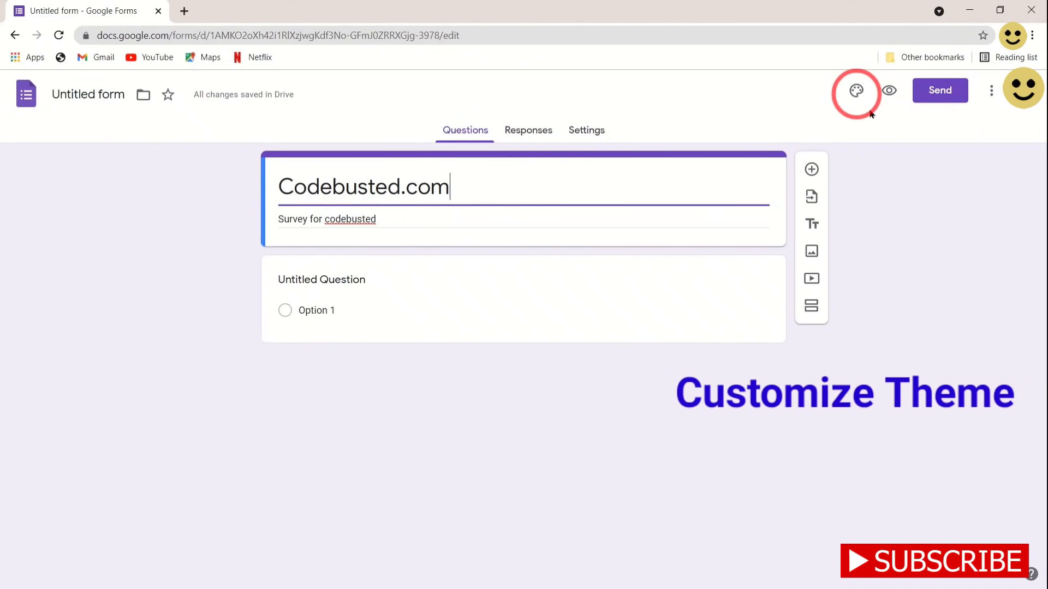
Upload the codebusted logo file from the computer as the form's header image
{"action": "left_click", "coordinate": [858, 94]}
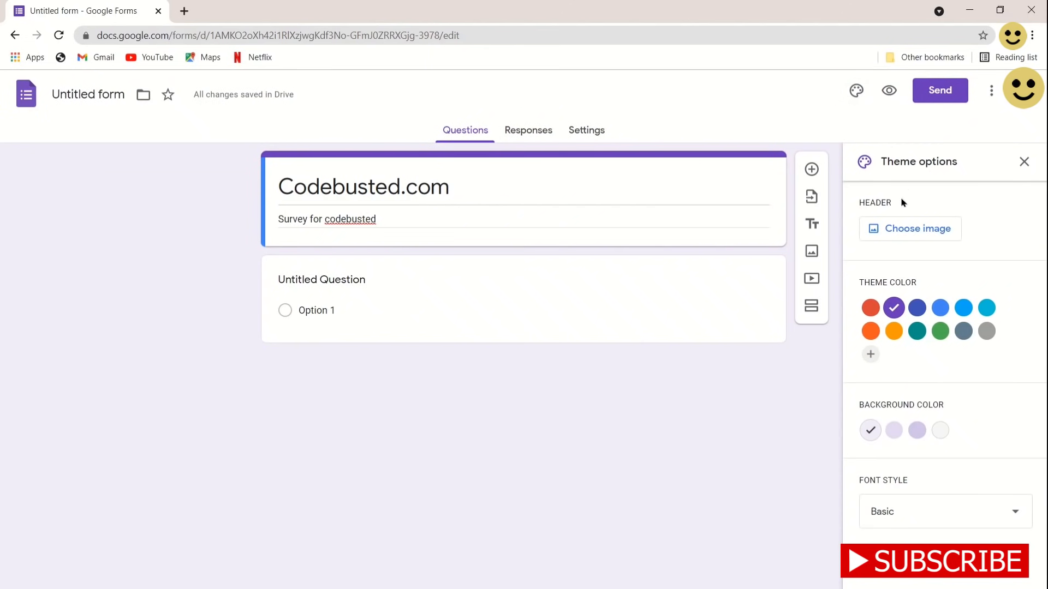
{"action": "left_click", "coordinate": [907, 232]}
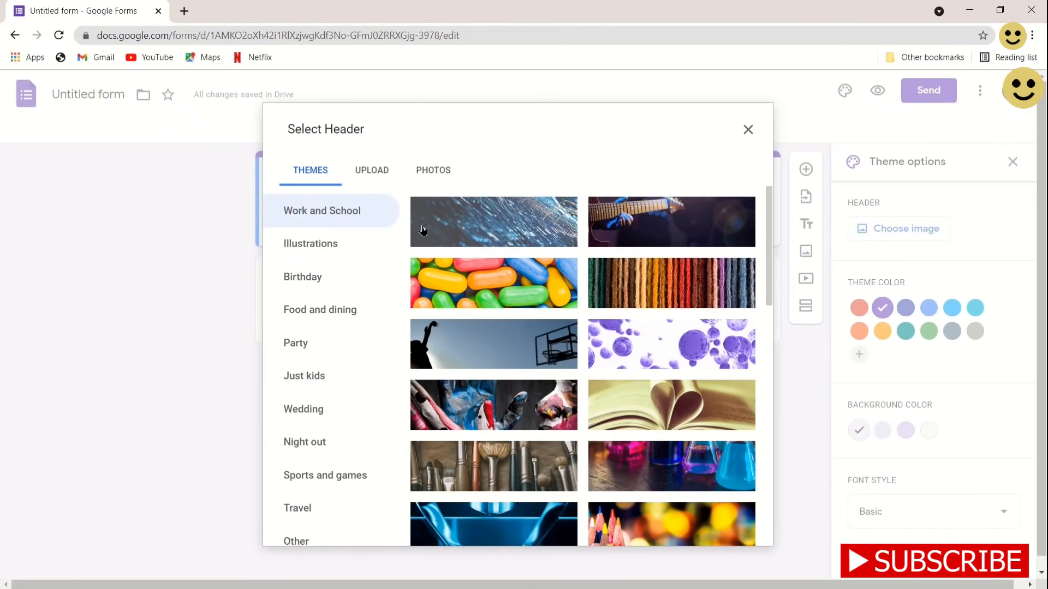
{"action": "scroll", "coordinate": [678, 486], "scroll_direction": "down", "scroll_amount": 8}
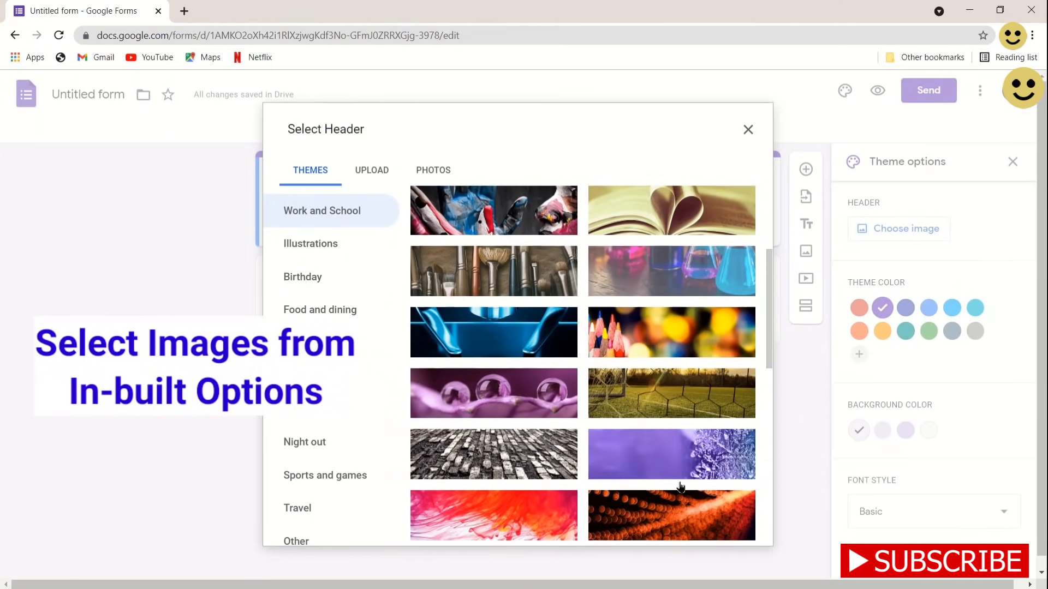
{"action": "scroll", "coordinate": [680, 486], "scroll_direction": "down", "scroll_amount": 3}
{"action": "scroll", "coordinate": [678, 485], "scroll_direction": "up", "scroll_amount": 15}
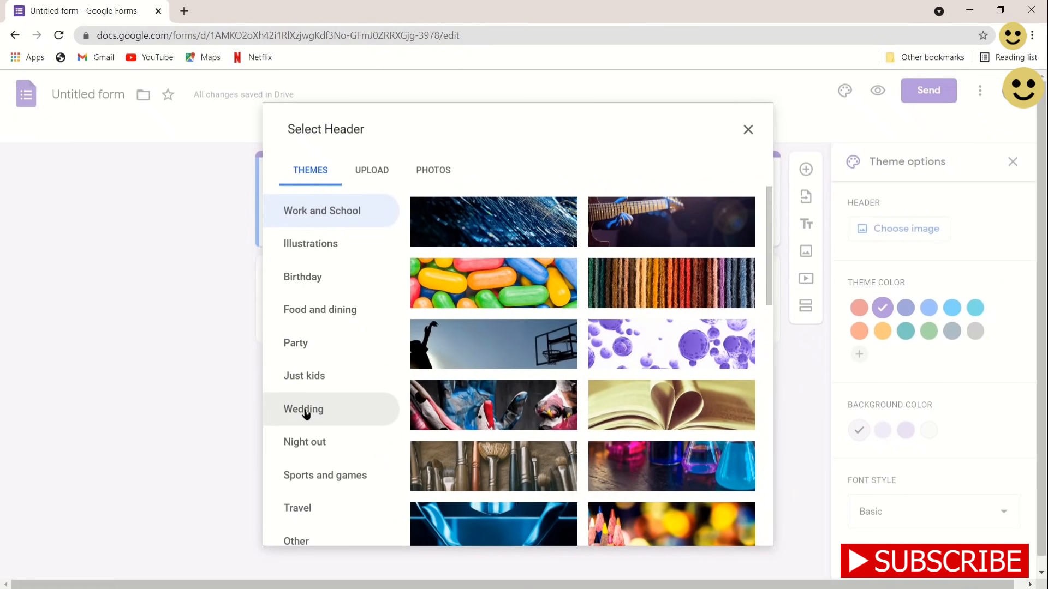
{"action": "scroll", "coordinate": [306, 414], "scroll_direction": "down", "scroll_amount": 1}
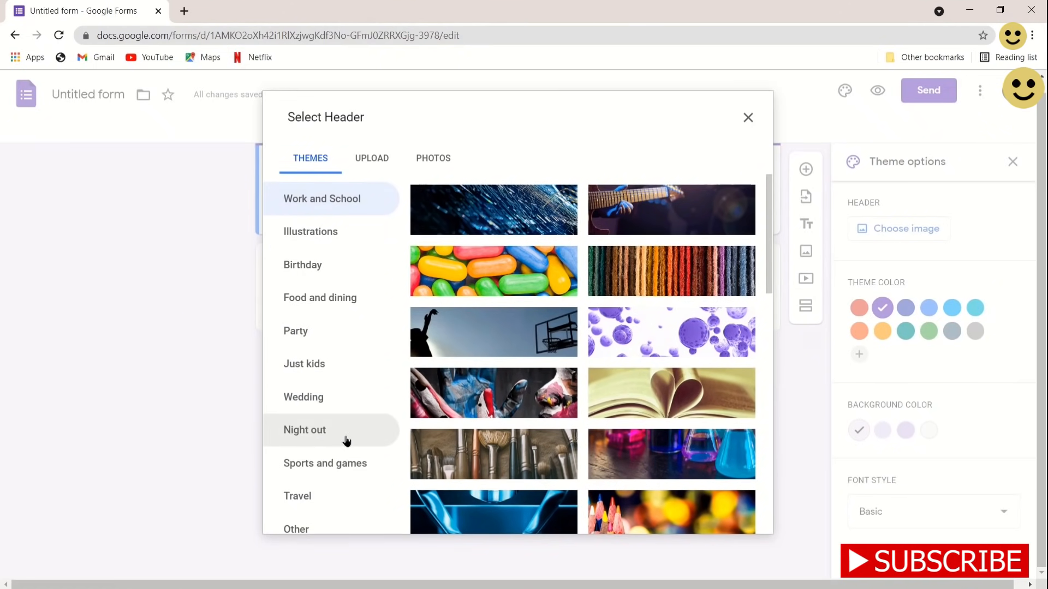
{"action": "scroll", "coordinate": [346, 439], "scroll_direction": "up", "scroll_amount": 1}
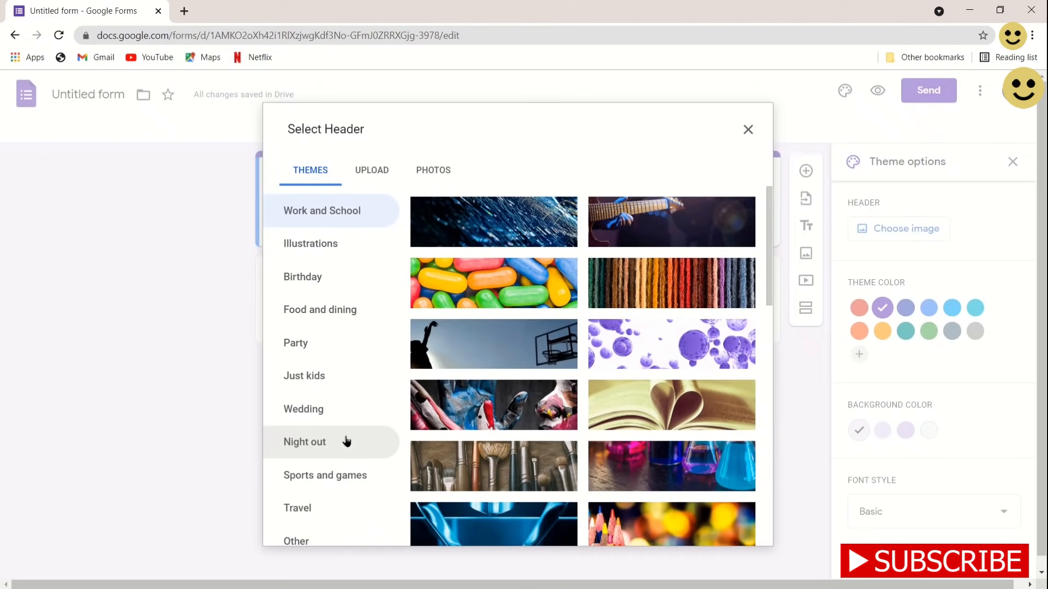
{"action": "left_click", "coordinate": [362, 173]}
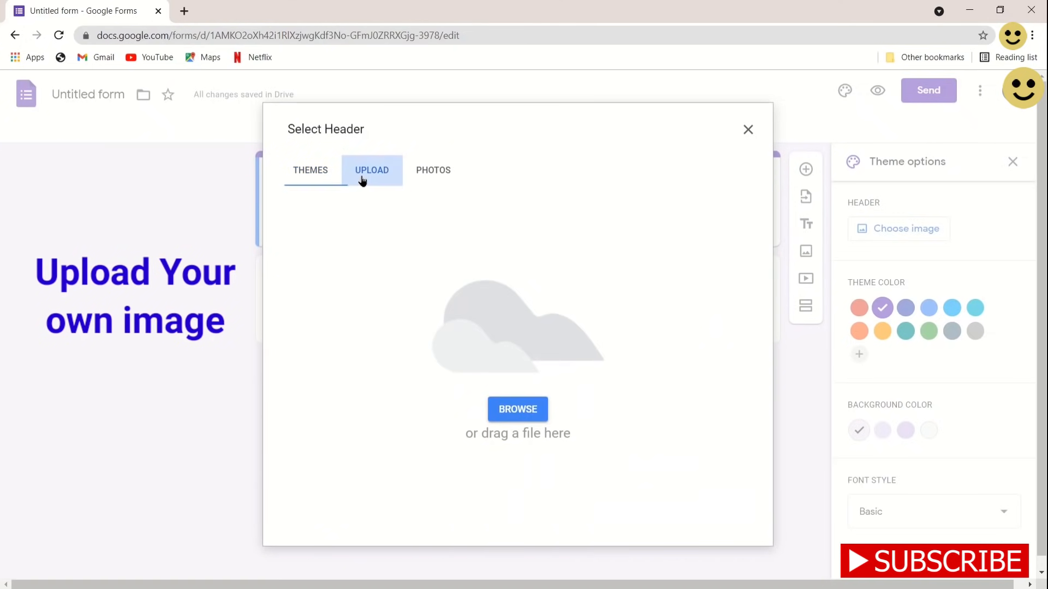
{"action": "left_click", "coordinate": [508, 415]}
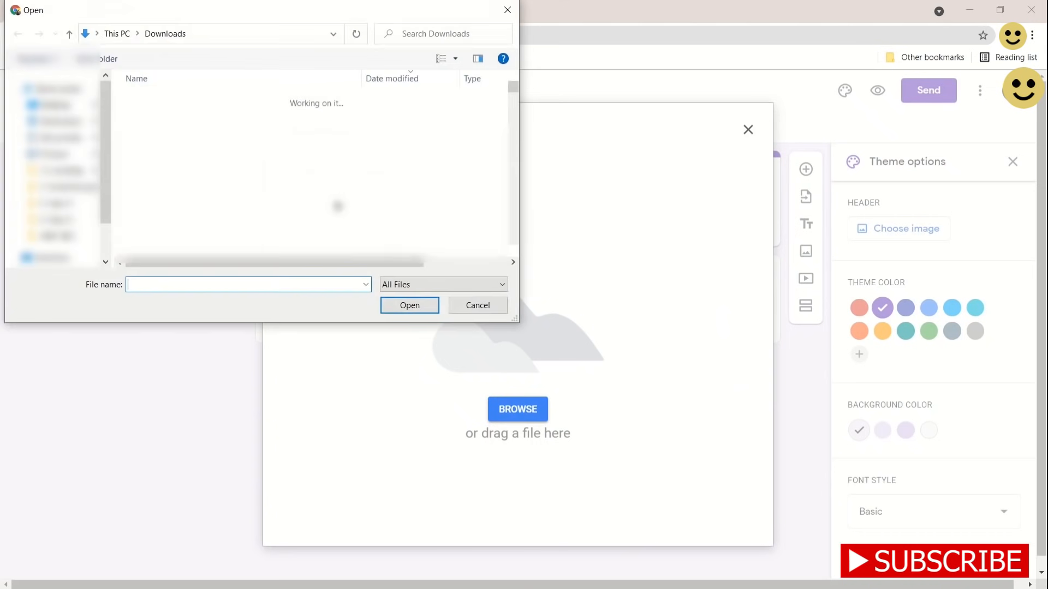
{"action": "left_click", "coordinate": [192, 115]}
{"action": "left_click", "coordinate": [410, 305]}
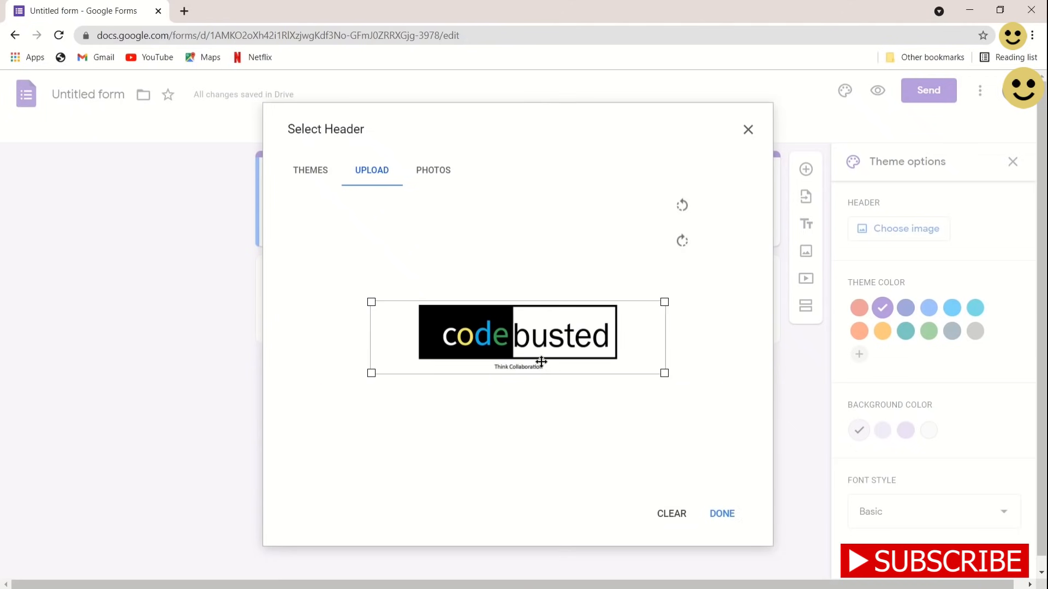
{"action": "left_click", "coordinate": [720, 513]}
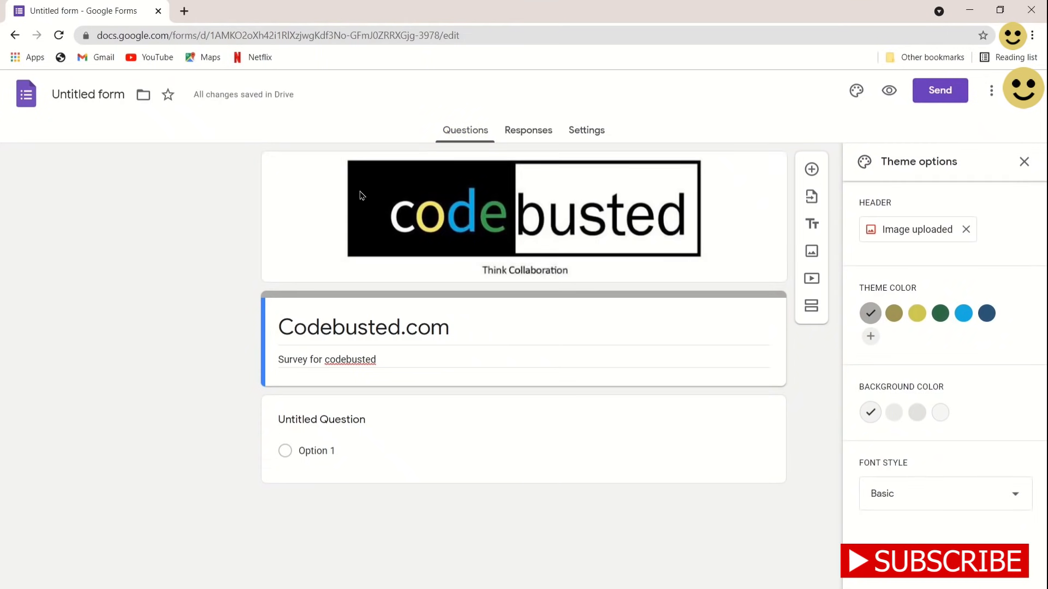
Set the theme colour to dark green after trying several swatches
{"action": "left_click", "coordinate": [894, 314]}
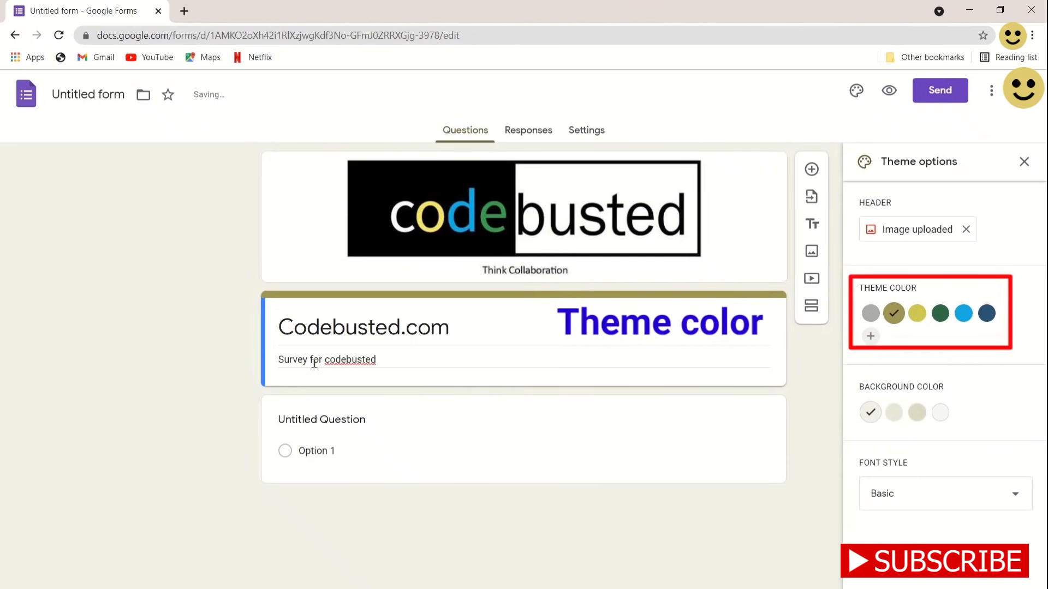
{"action": "left_click", "coordinate": [946, 318]}
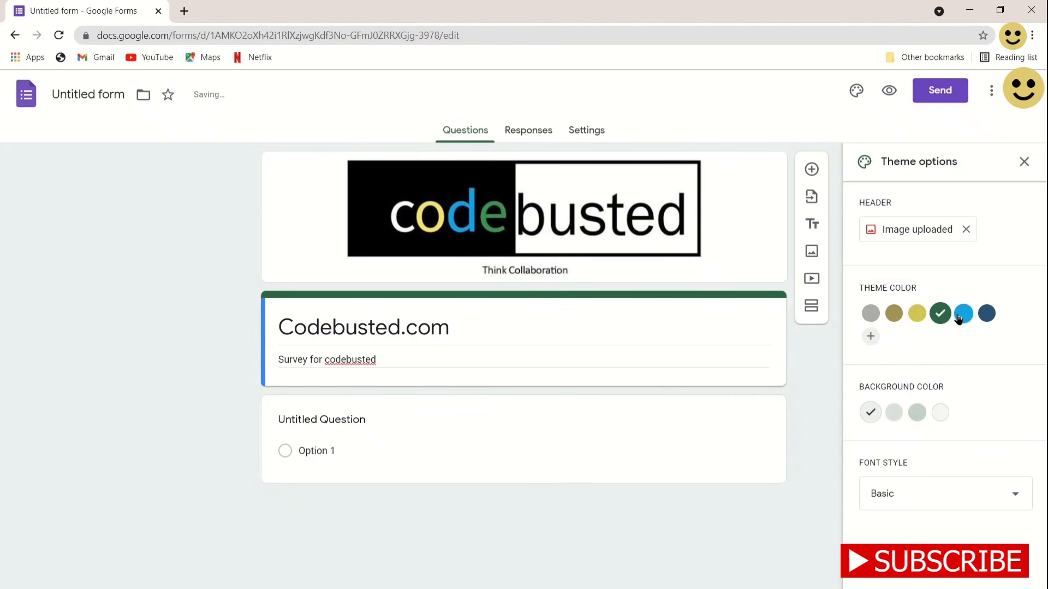
{"action": "left_click", "coordinate": [962, 315]}
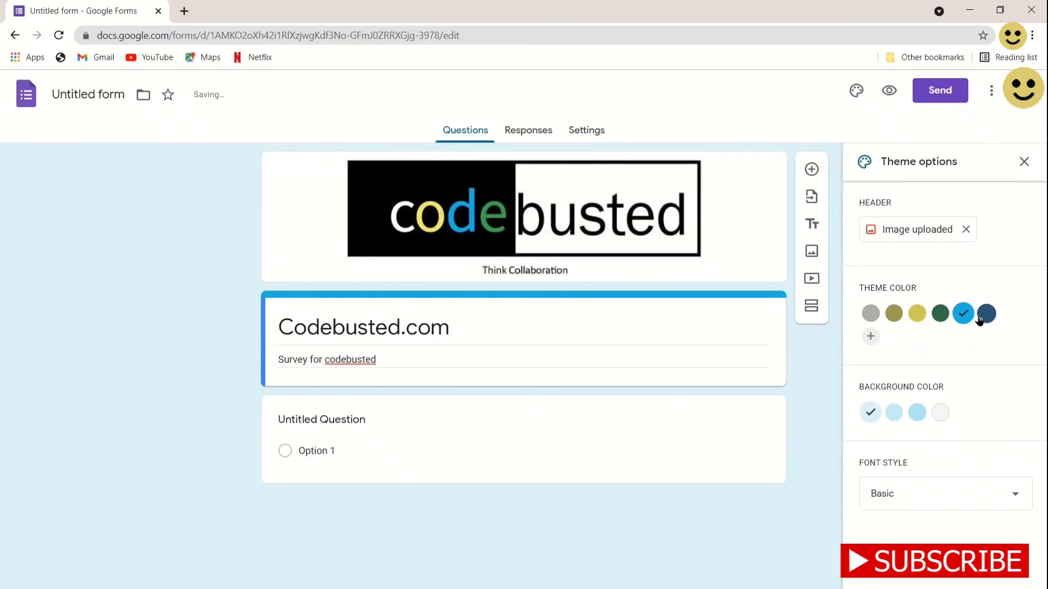
{"action": "left_click", "coordinate": [985, 314]}
{"action": "left_click", "coordinate": [871, 337]}
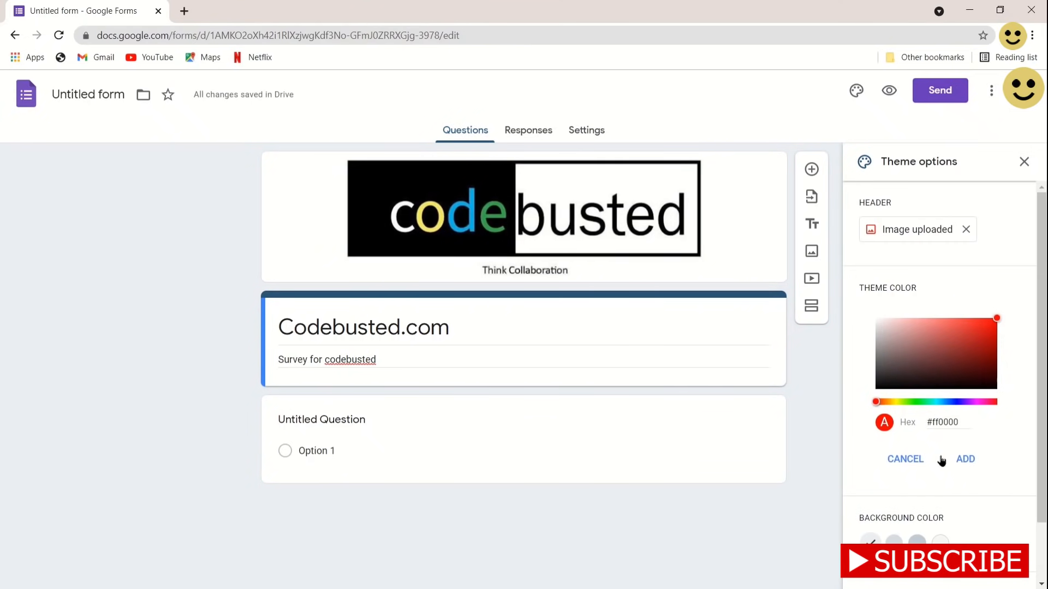
{"action": "left_click", "coordinate": [920, 461]}
{"action": "left_click", "coordinate": [895, 321]}
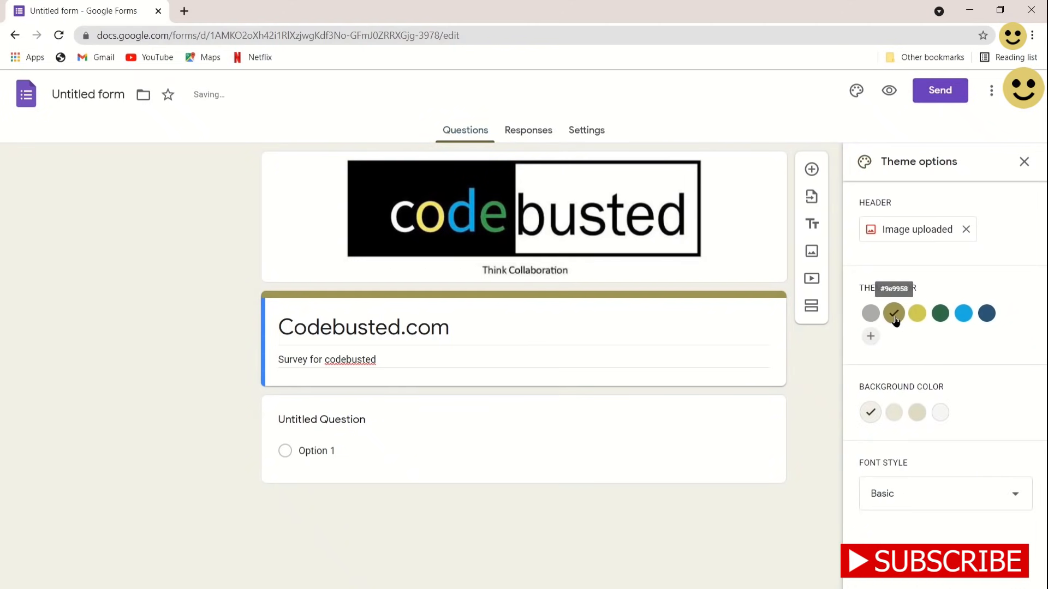
{"action": "left_click", "coordinate": [918, 319]}
{"action": "left_click", "coordinate": [936, 322]}
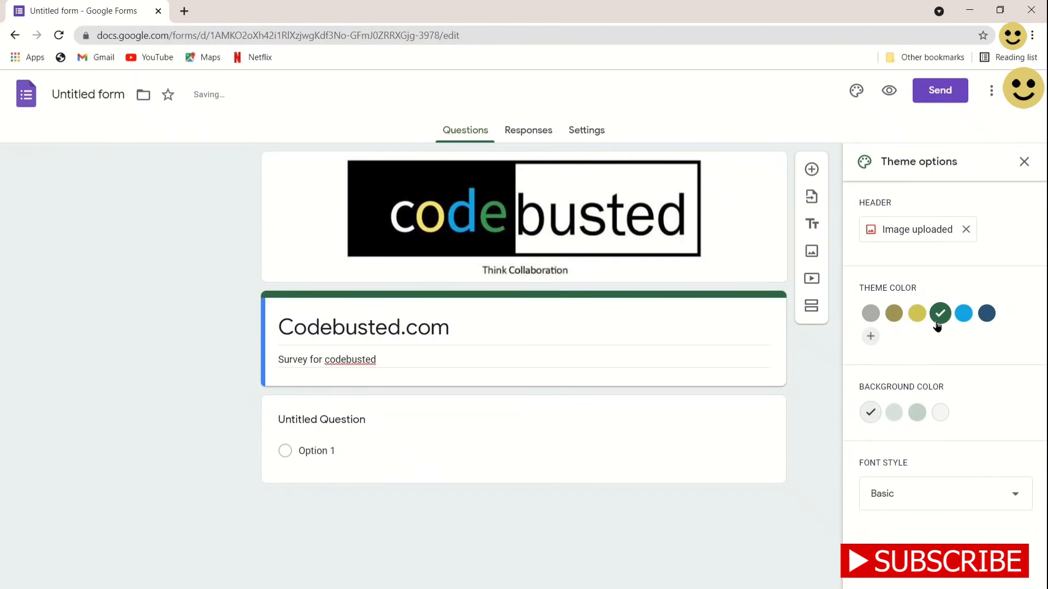
Make the page background the greenish-grey third shade
{"action": "left_click", "coordinate": [895, 413]}
{"action": "left_click", "coordinate": [921, 413]}
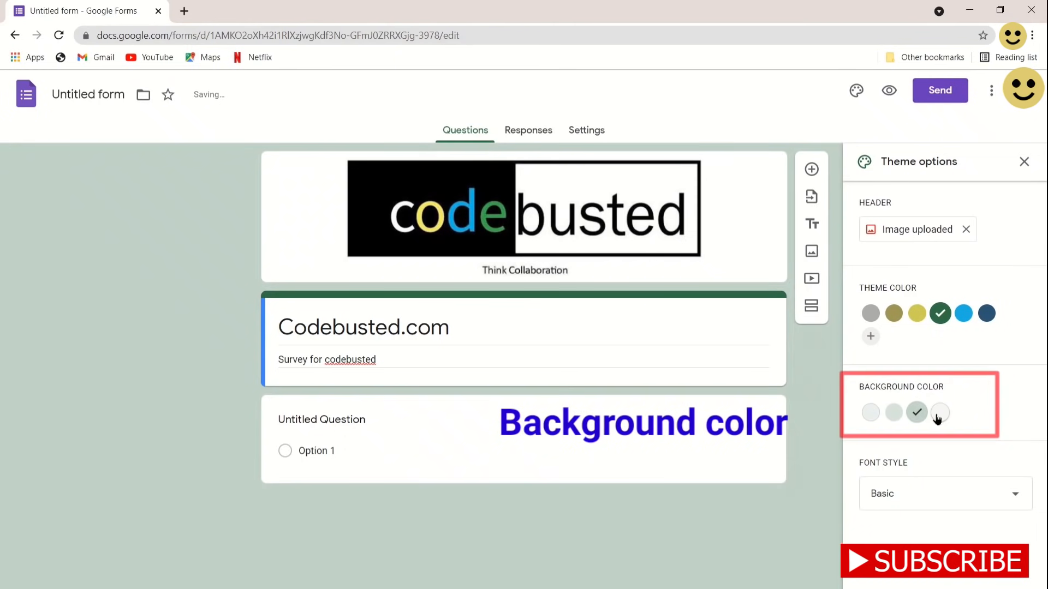
{"action": "left_click", "coordinate": [936, 415]}
{"action": "left_click", "coordinate": [917, 413]}
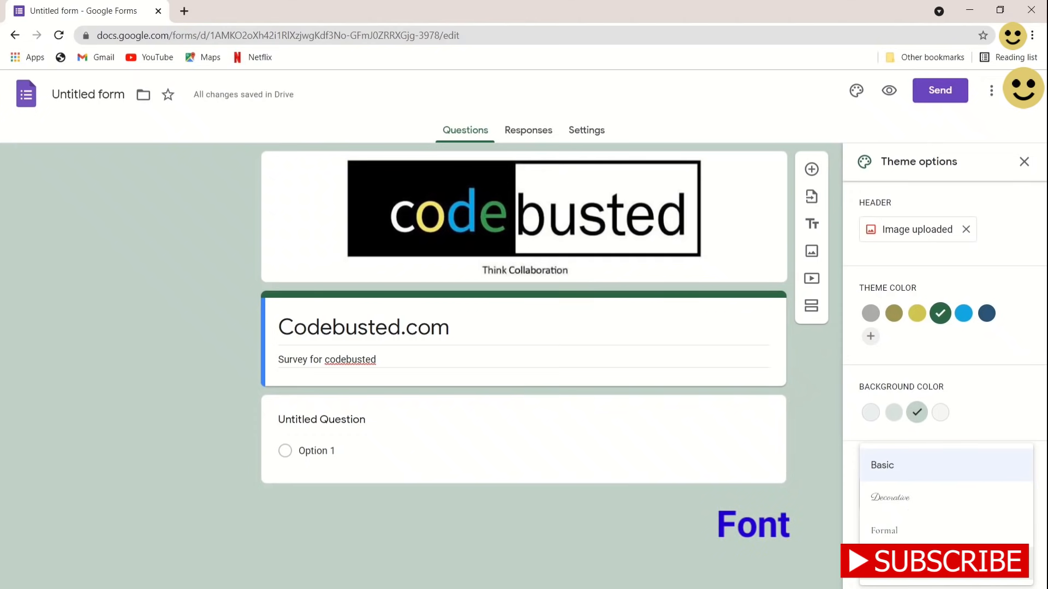
Set the font style to Basic and close the theme settings
{"action": "left_click", "coordinate": [884, 564]}
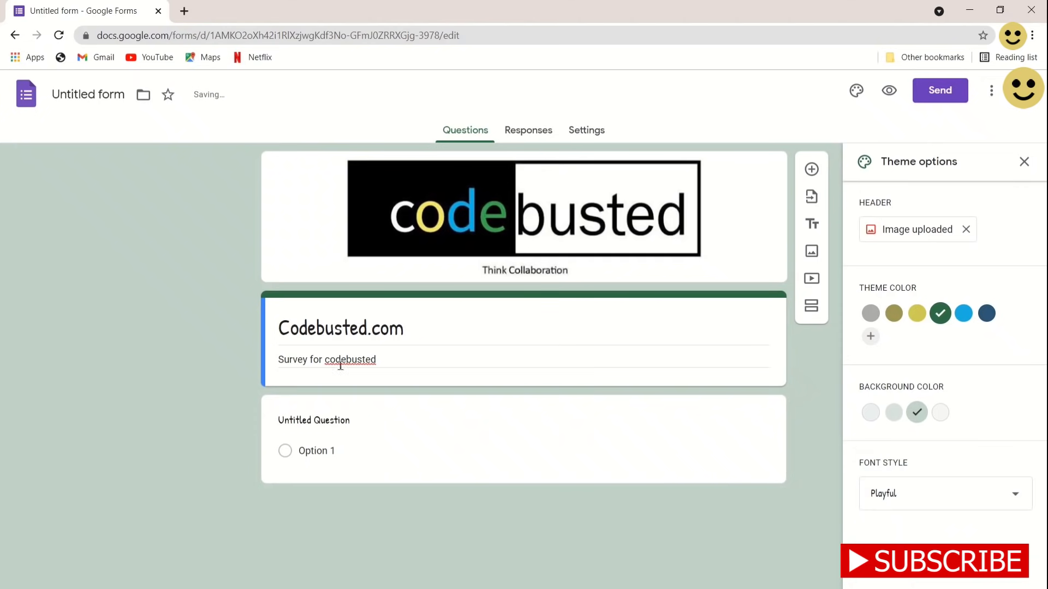
{"action": "left_click", "coordinate": [888, 500]}
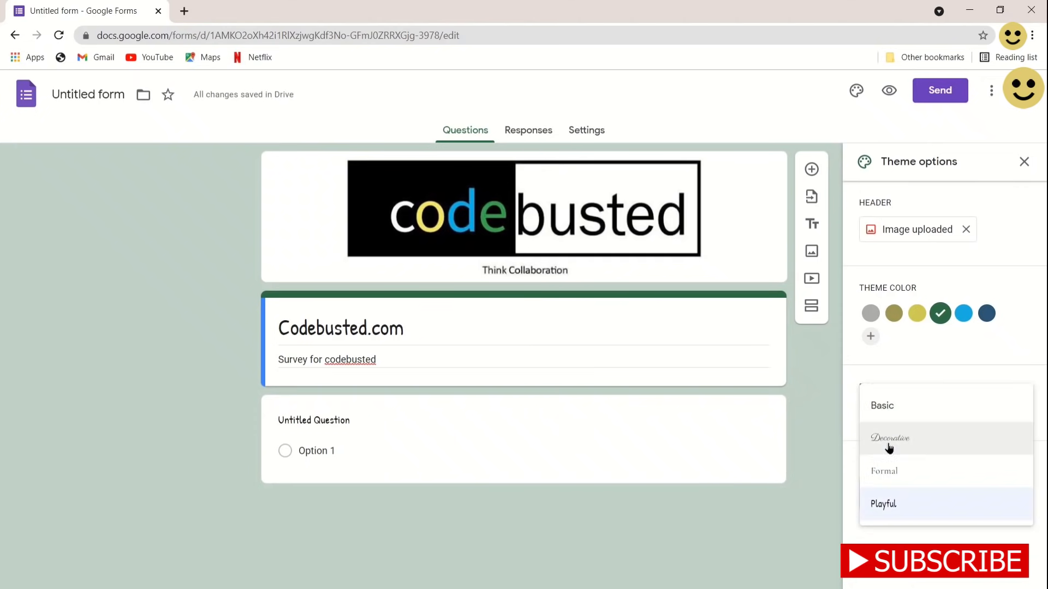
{"action": "left_click", "coordinate": [888, 408]}
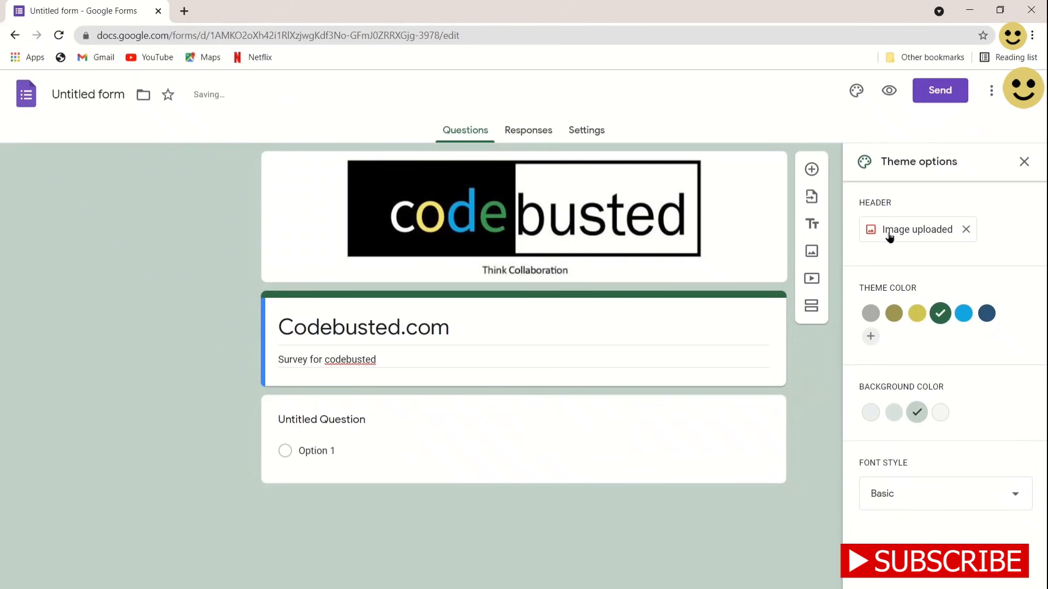
{"action": "left_click", "coordinate": [1023, 162]}
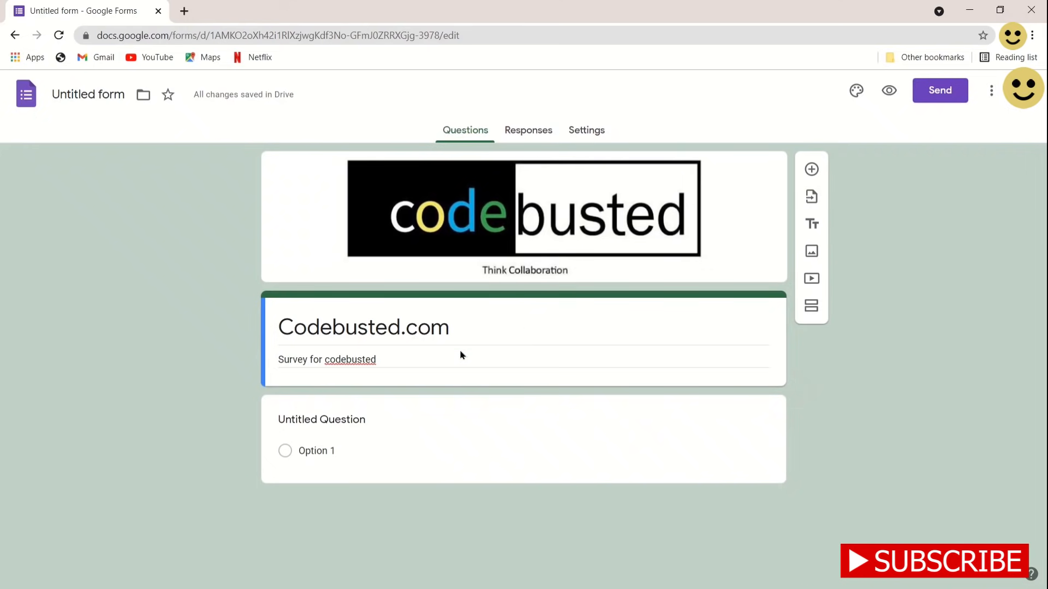
{"action": "left_click", "coordinate": [396, 446]}
Rename the first question 'Your Name' as a required short-answer question
{"action": "left_click", "coordinate": [343, 437]}
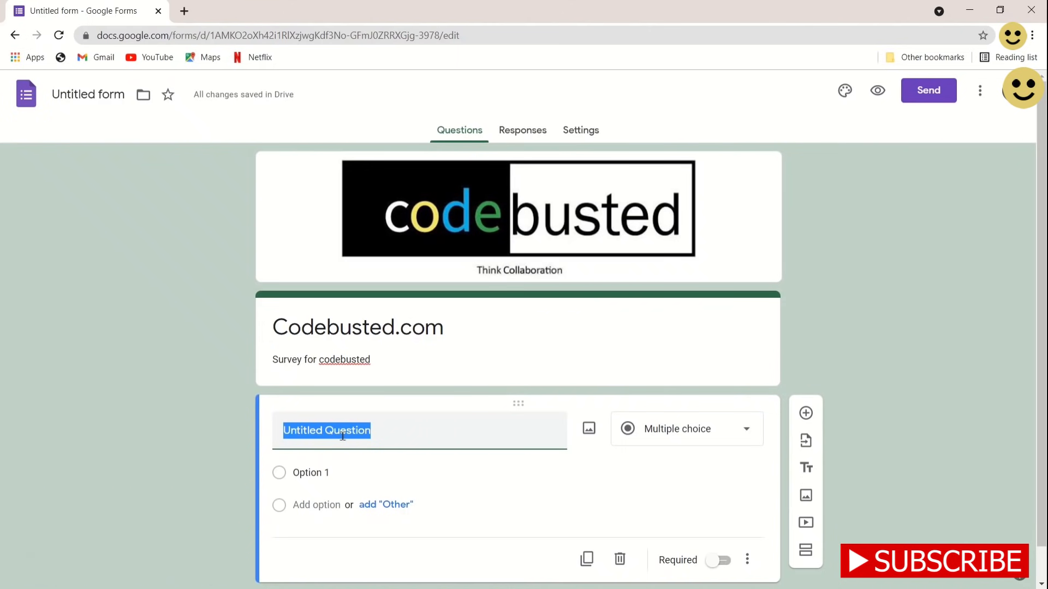
{"action": "type", "text": "Your N"}
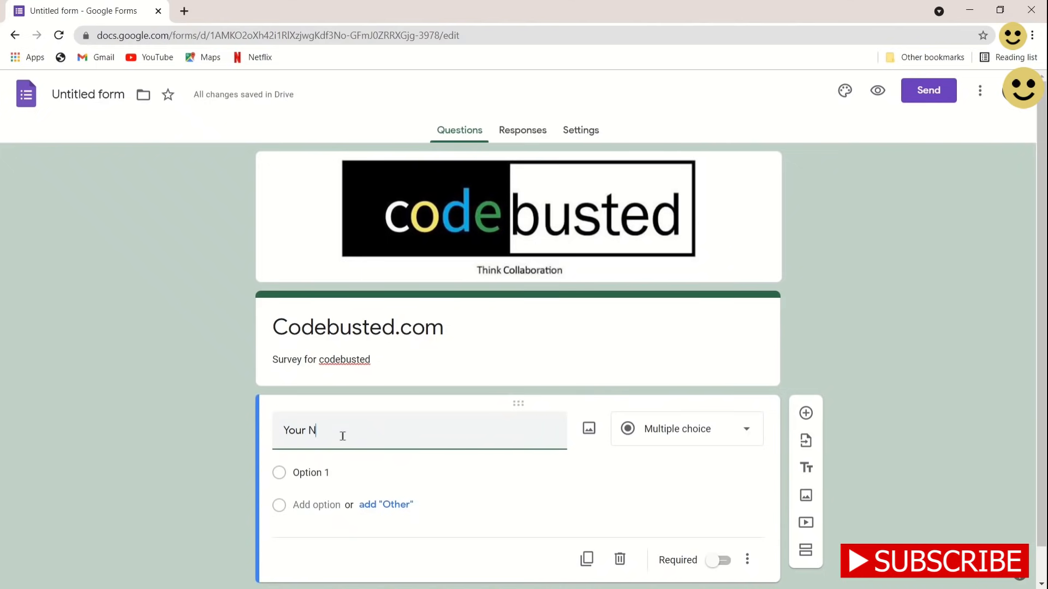
{"action": "type", "text": "ame"}
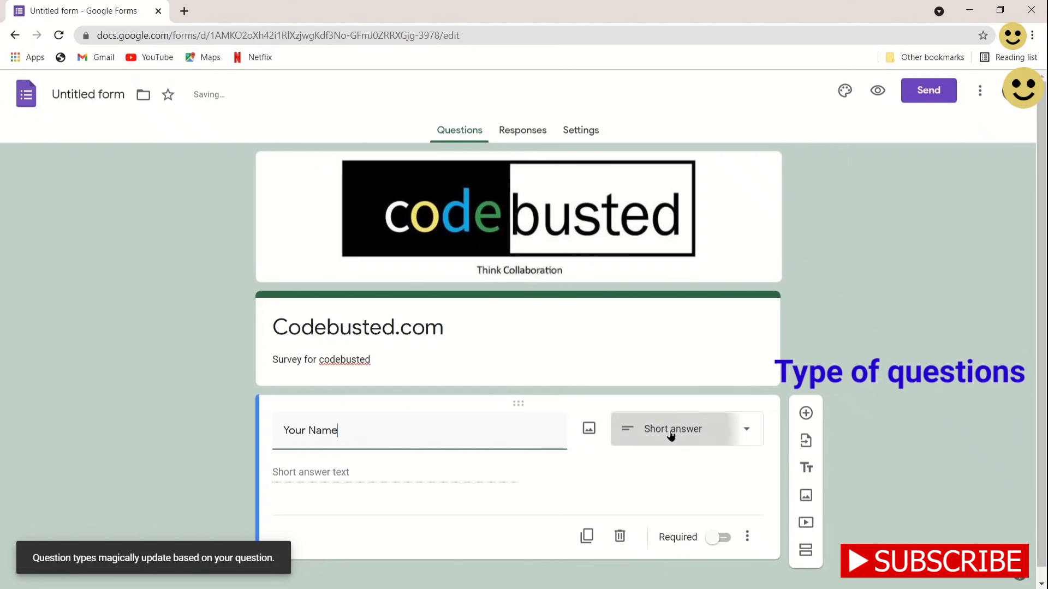
{"action": "left_click", "coordinate": [671, 433]}
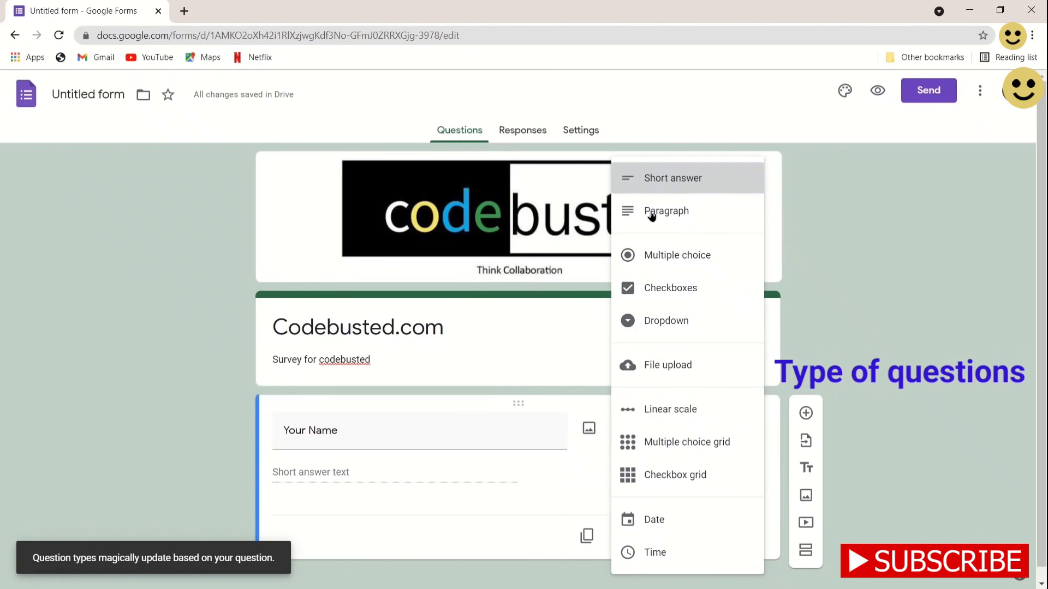
{"action": "left_click", "coordinate": [655, 181]}
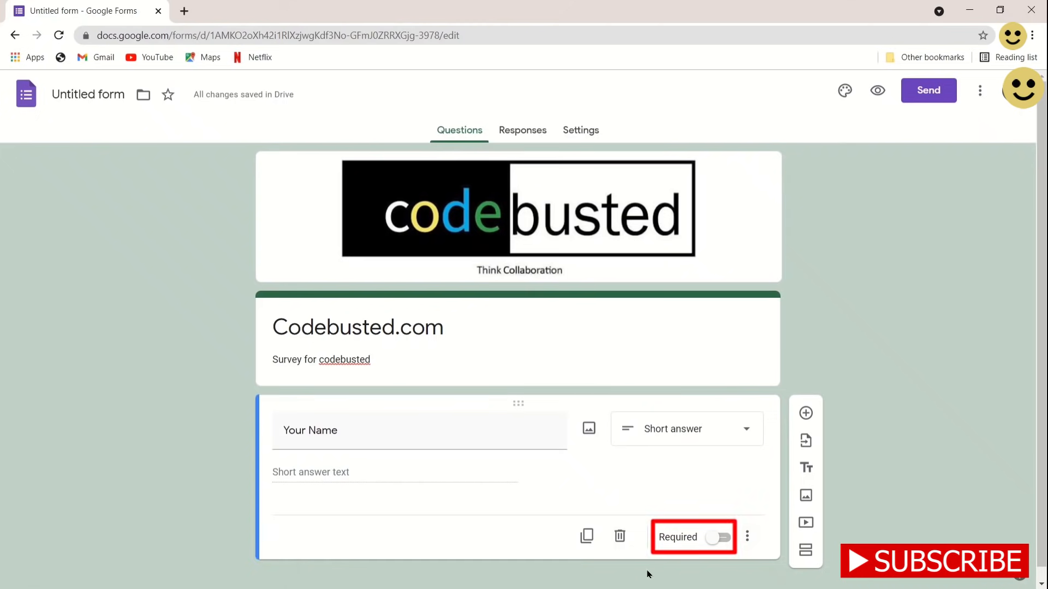
{"action": "left_click", "coordinate": [716, 539]}
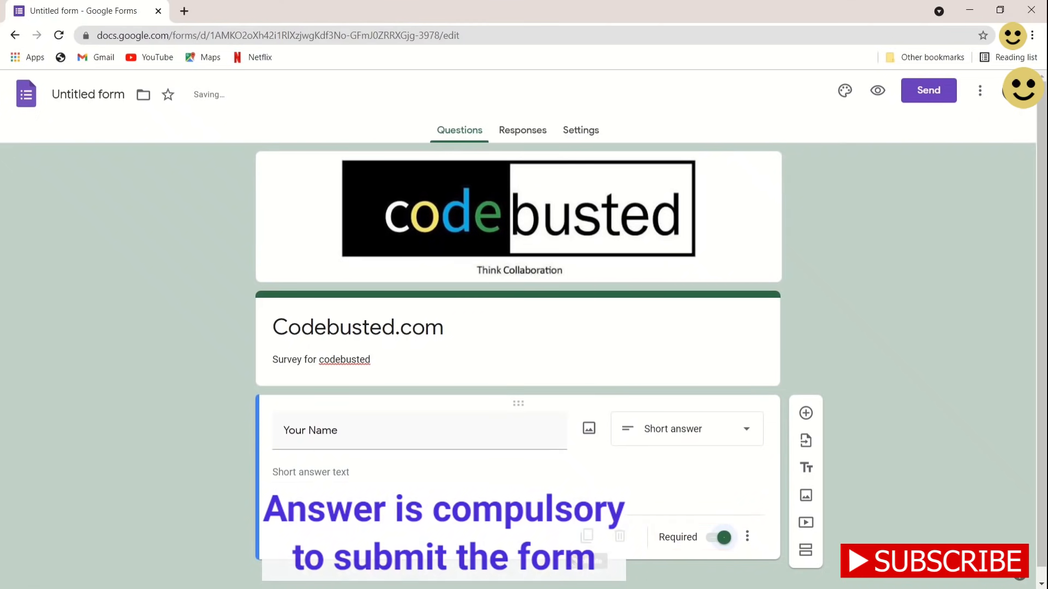
Add a new blank question below Your Name
{"action": "left_click", "coordinate": [806, 413]}
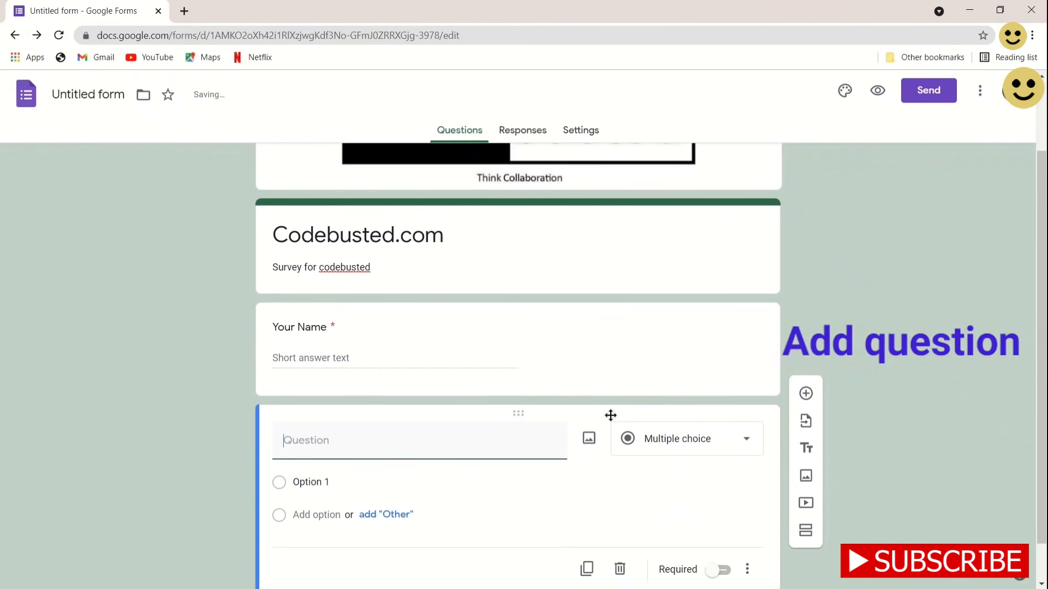
{"action": "left_click", "coordinate": [343, 326]}
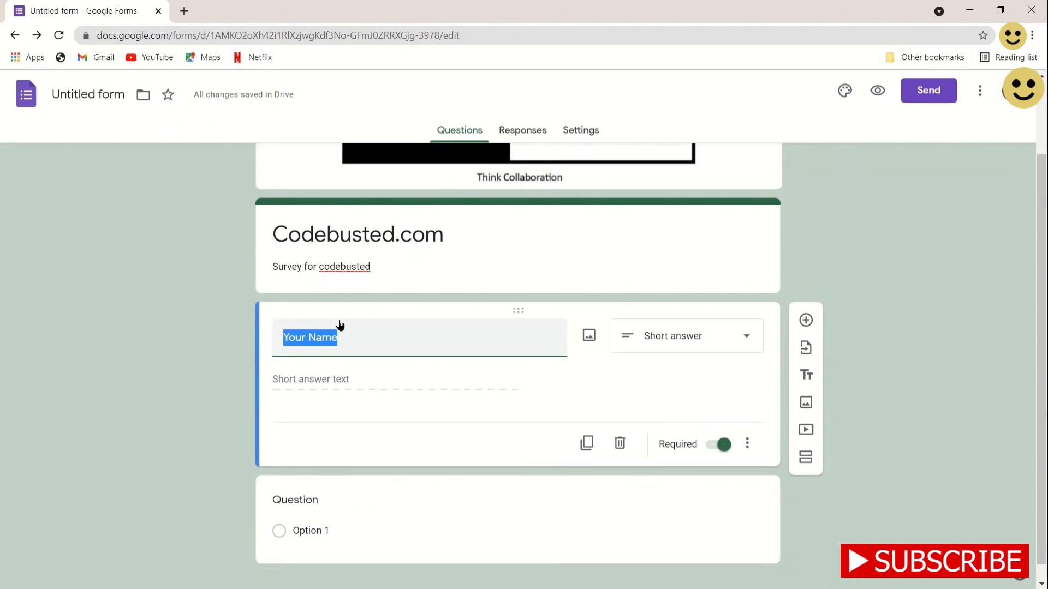
{"action": "left_click", "coordinate": [386, 512]}
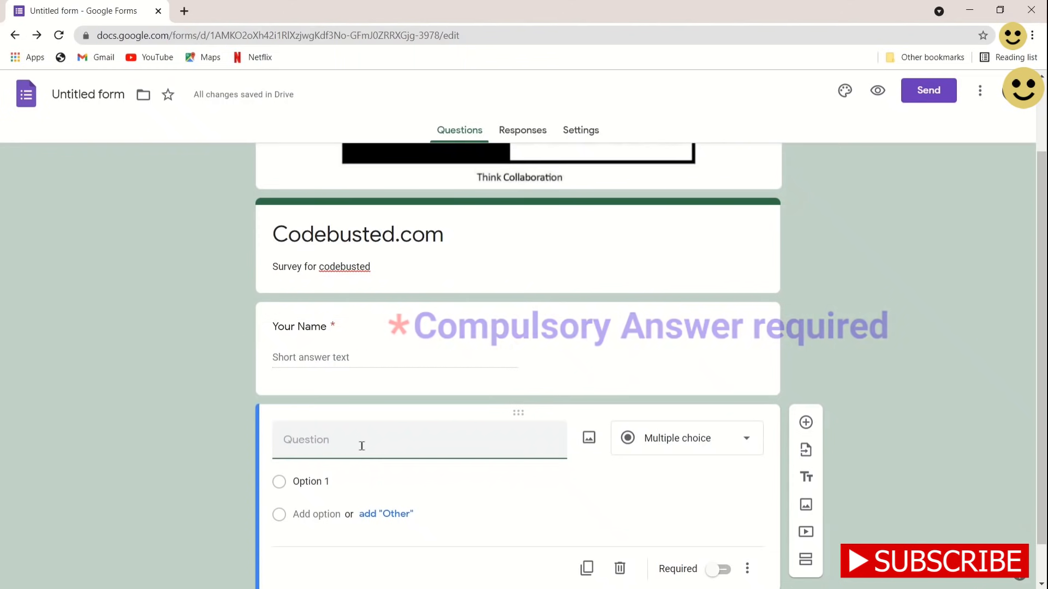
Make the new question a required Date-type 'Date of Birth' and add another question
{"action": "type", "text": "Dae"}
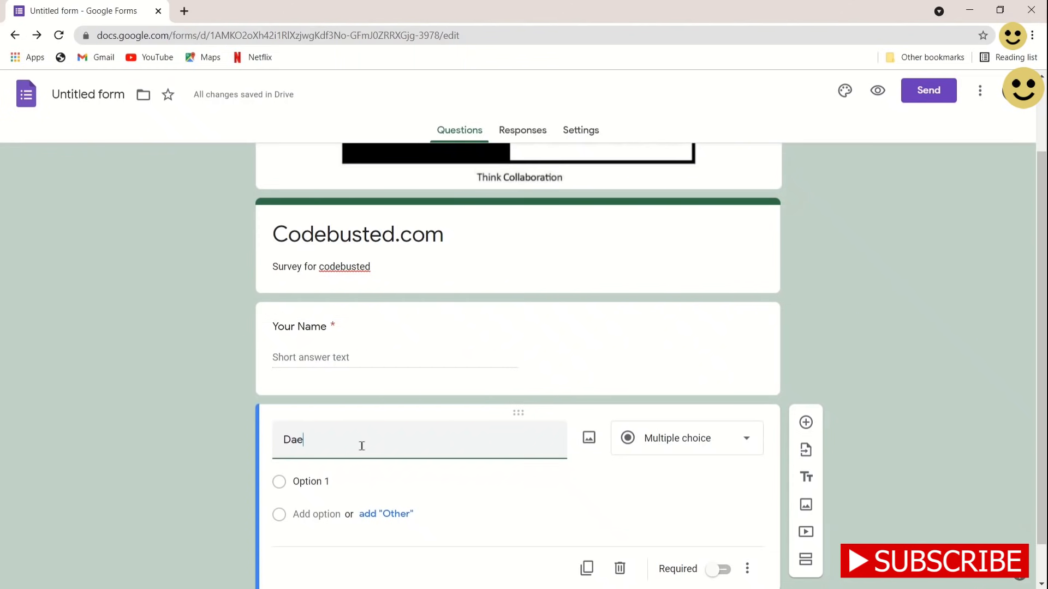
{"action": "key", "text": "BackSpace"}
{"action": "type", "text": "te of Birth"}
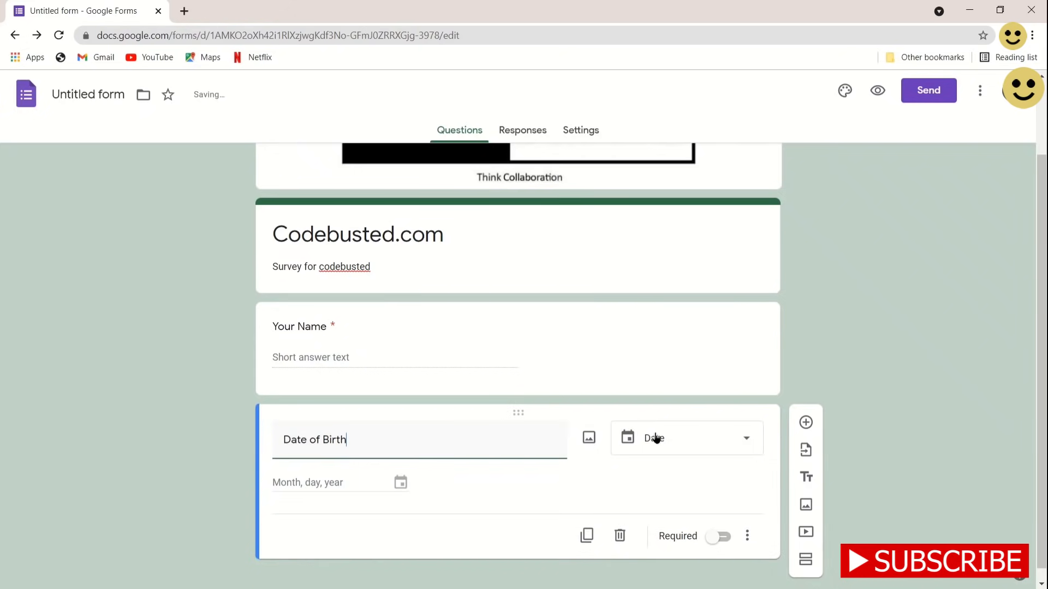
{"action": "left_click", "coordinate": [667, 446]}
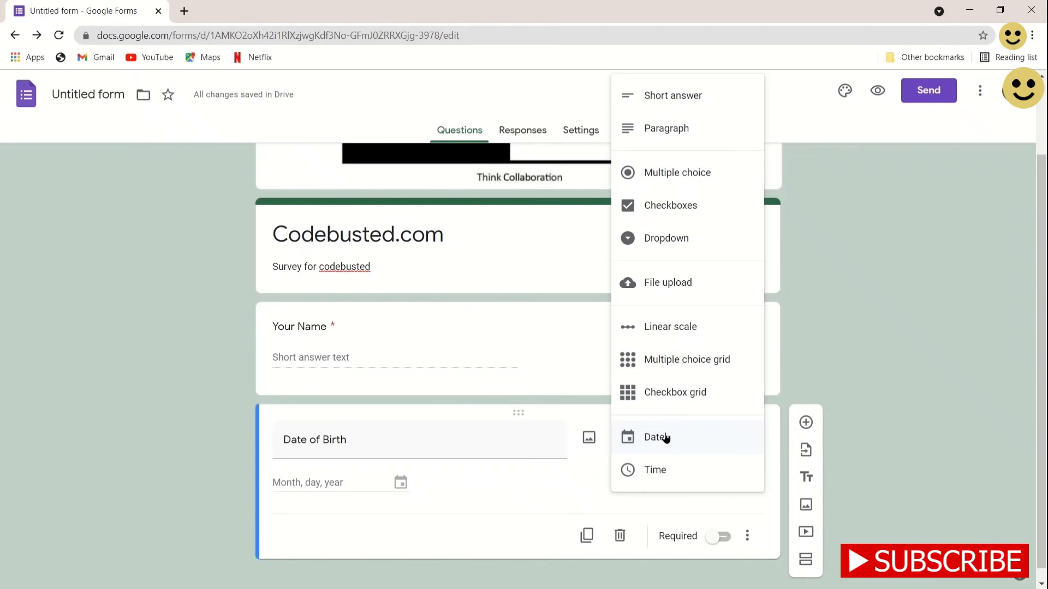
{"action": "left_click", "coordinate": [651, 442]}
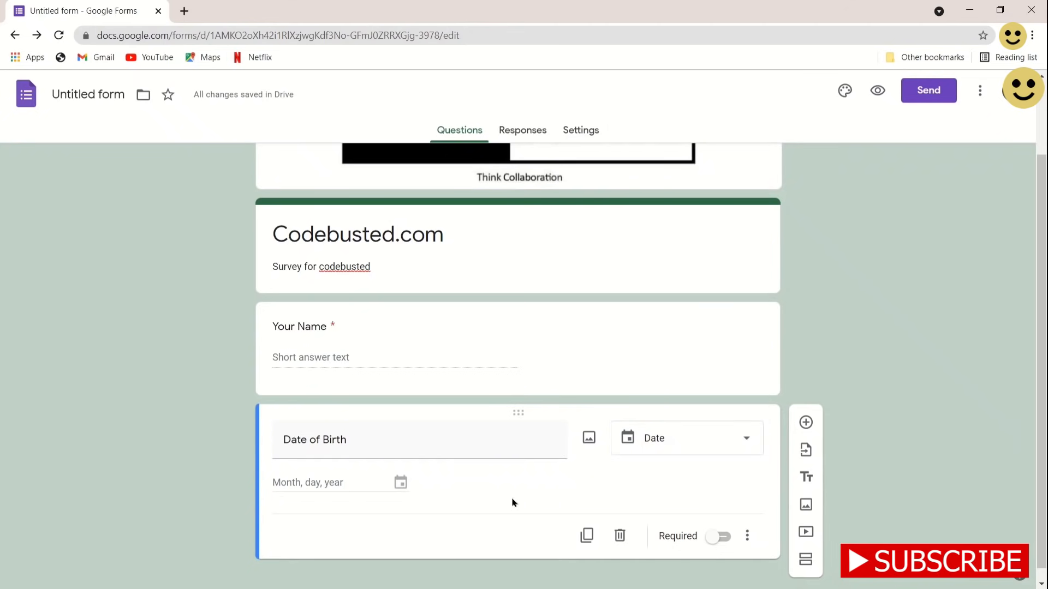
{"action": "left_click", "coordinate": [714, 538]}
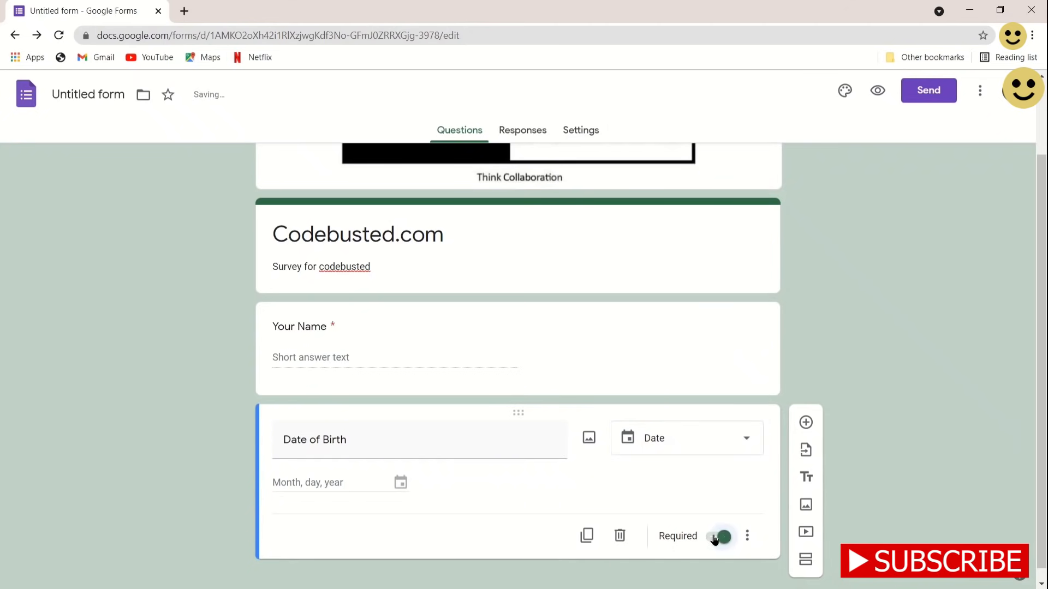
{"action": "left_click", "coordinate": [806, 423]}
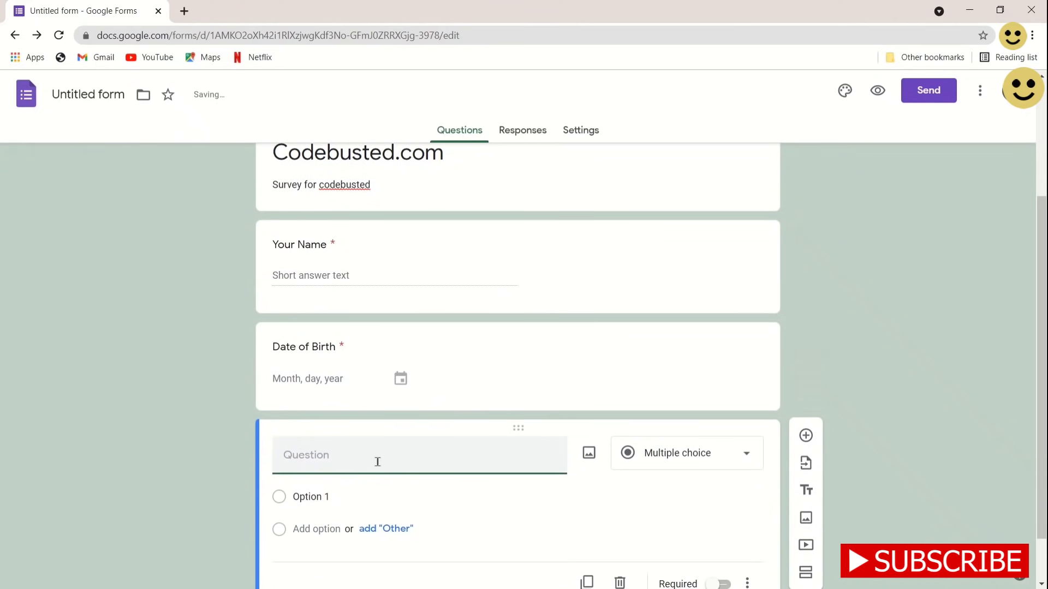
Title the next question 'Gender' and make it a checkbox question
{"action": "type", "text": "Gender"}
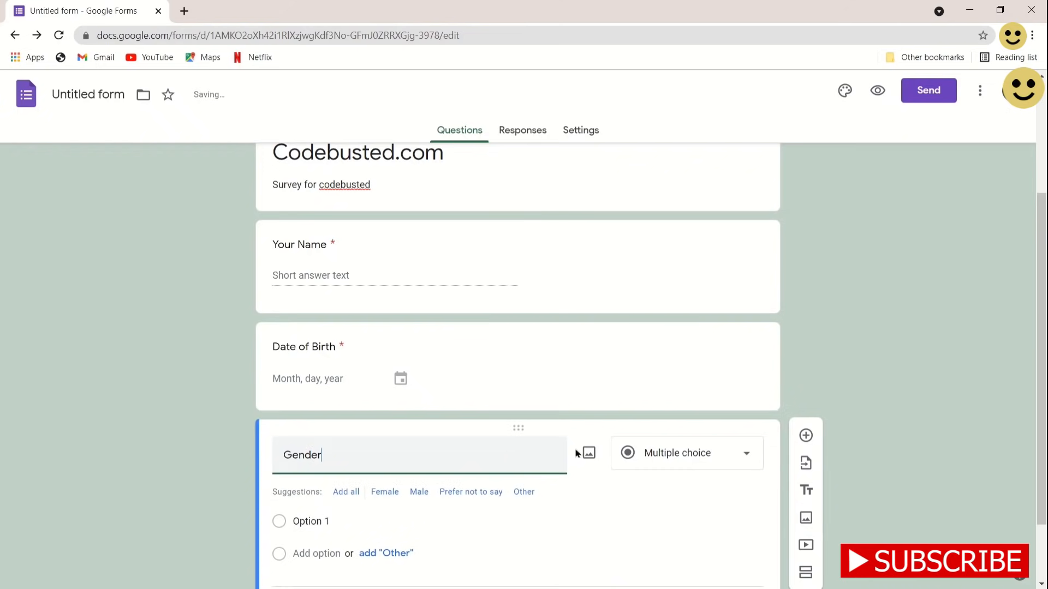
{"action": "left_click", "coordinate": [677, 457]}
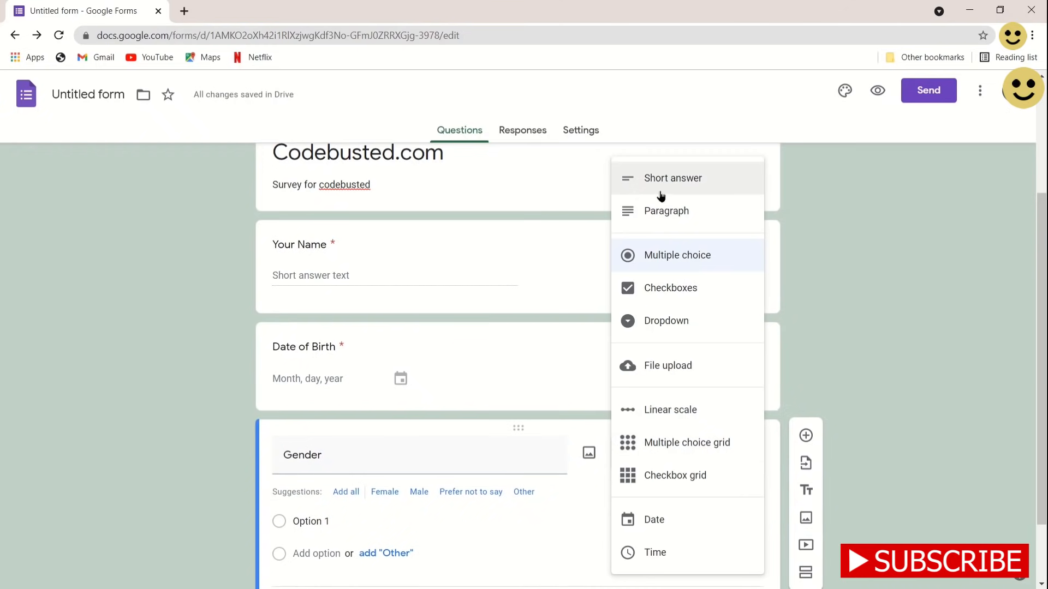
{"action": "left_click", "coordinate": [661, 306]}
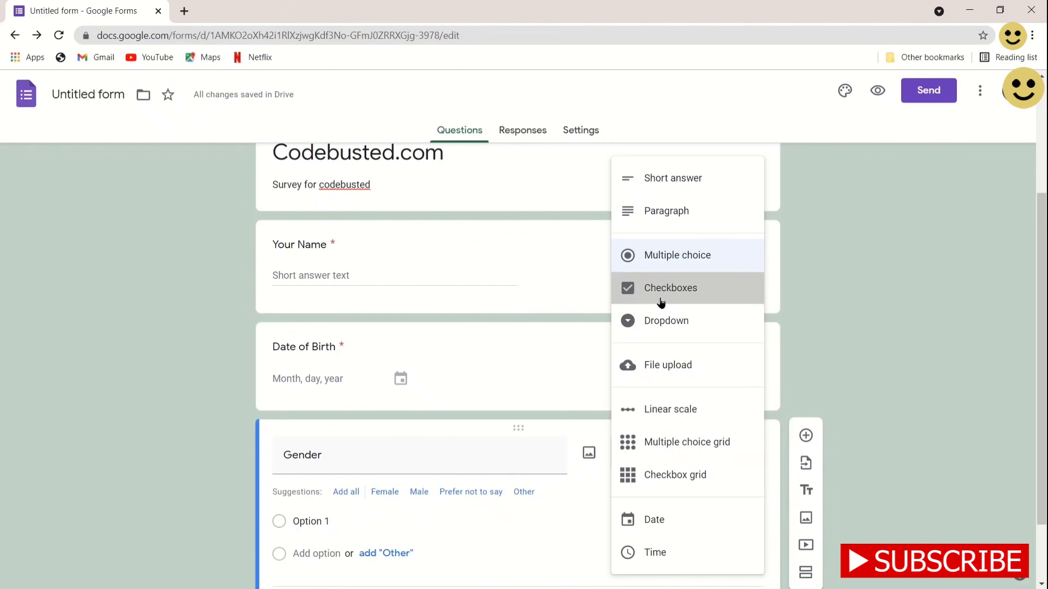
Give Gender the options Male, Female and Prefer not to say, make it required, and add a question
{"action": "scroll", "coordinate": [511, 532], "scroll_direction": "down", "scroll_amount": 2}
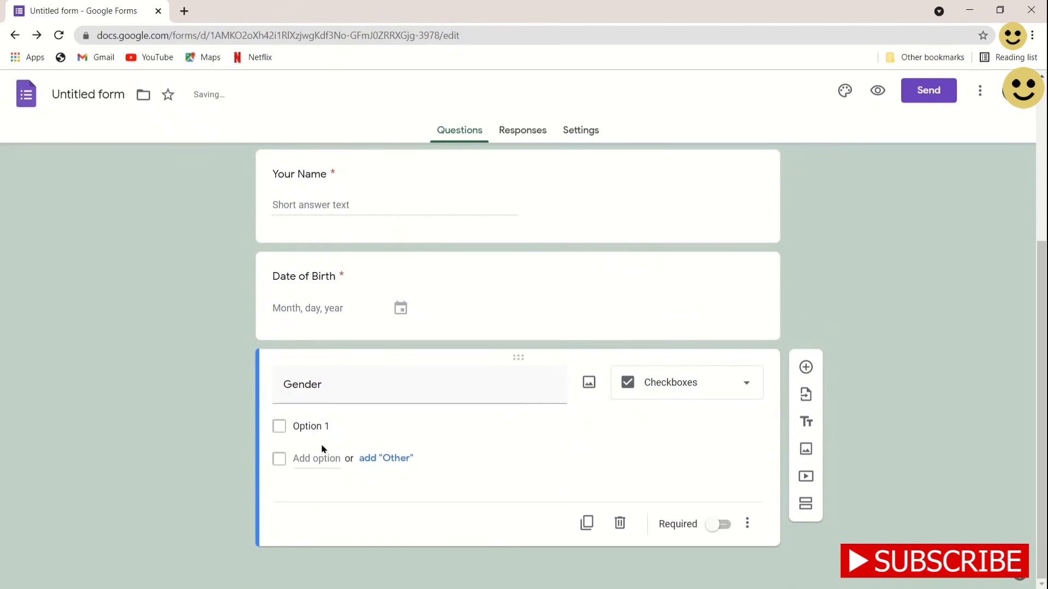
{"action": "left_click", "coordinate": [316, 431]}
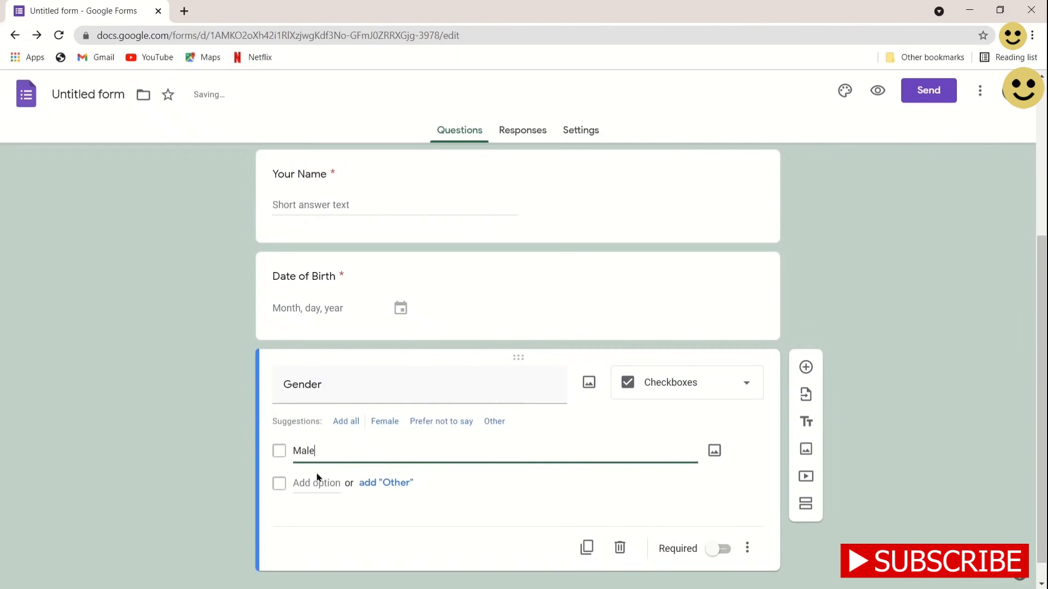
{"action": "left_click", "coordinate": [322, 483]}
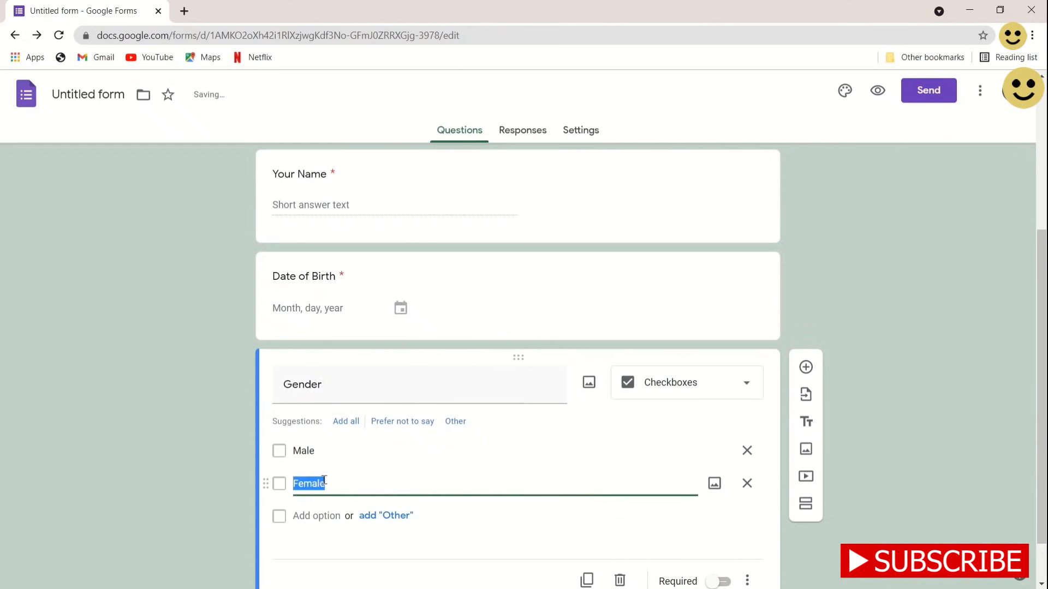
{"action": "left_click", "coordinate": [345, 486]}
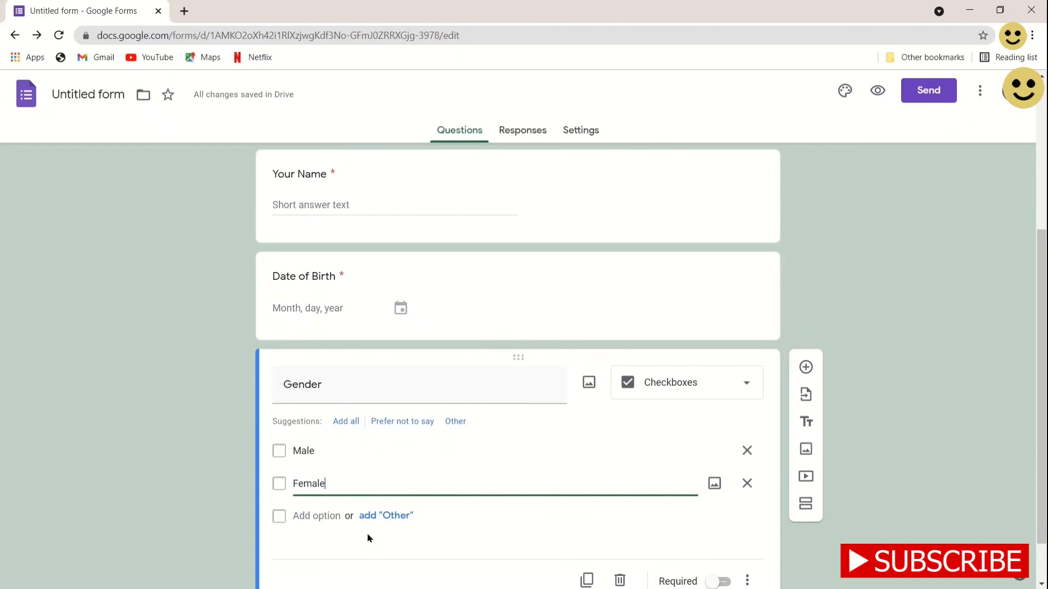
{"action": "left_click", "coordinate": [369, 539]}
{"action": "scroll", "coordinate": [421, 548], "scroll_direction": "down", "scroll_amount": 2}
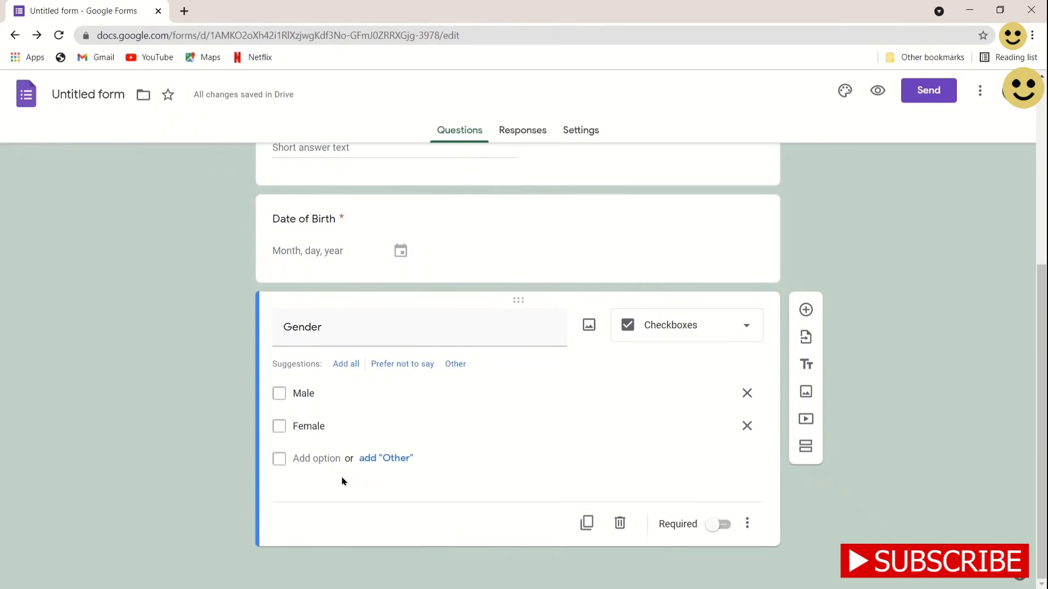
{"action": "left_click", "coordinate": [320, 463]}
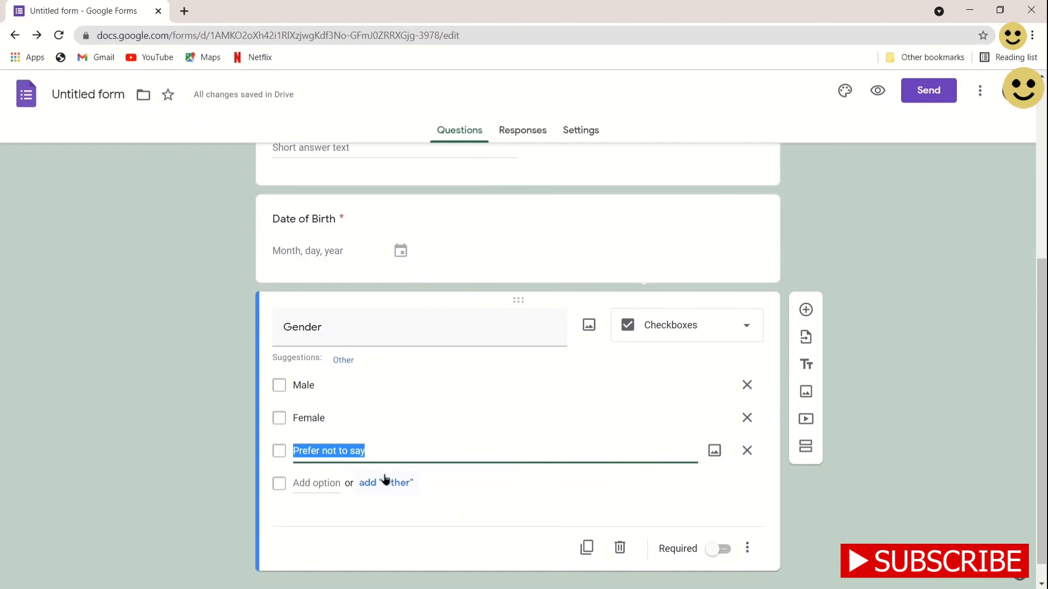
{"action": "left_click", "coordinate": [502, 496]}
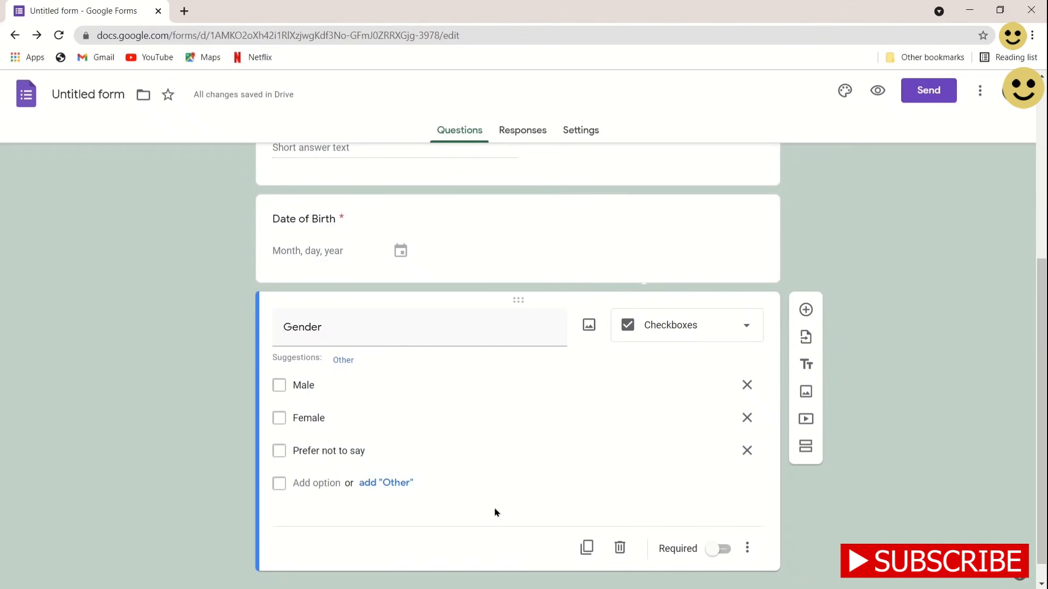
{"action": "left_click", "coordinate": [718, 550]}
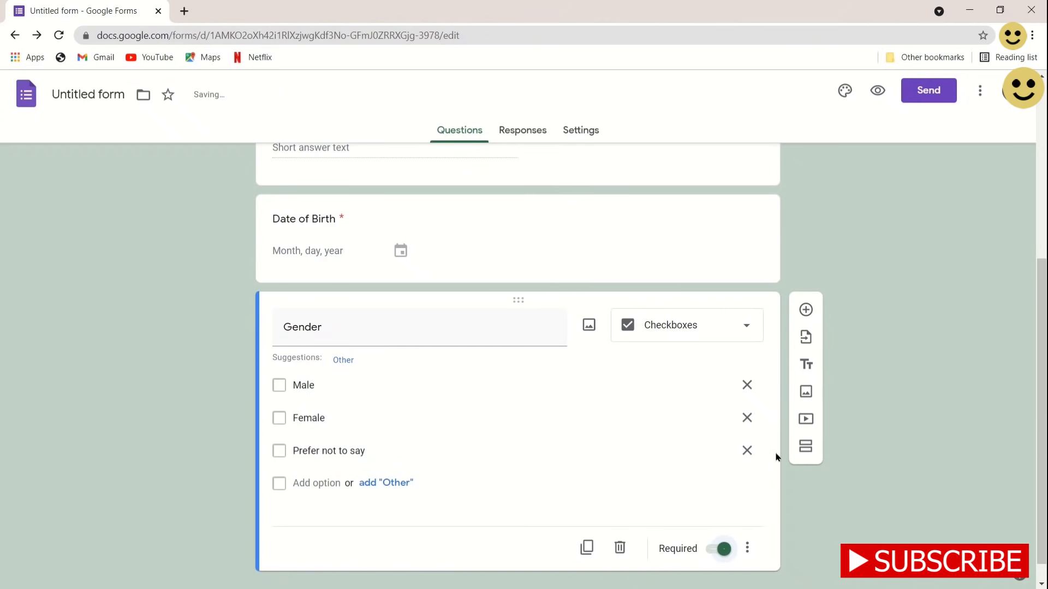
{"action": "left_click", "coordinate": [807, 314]}
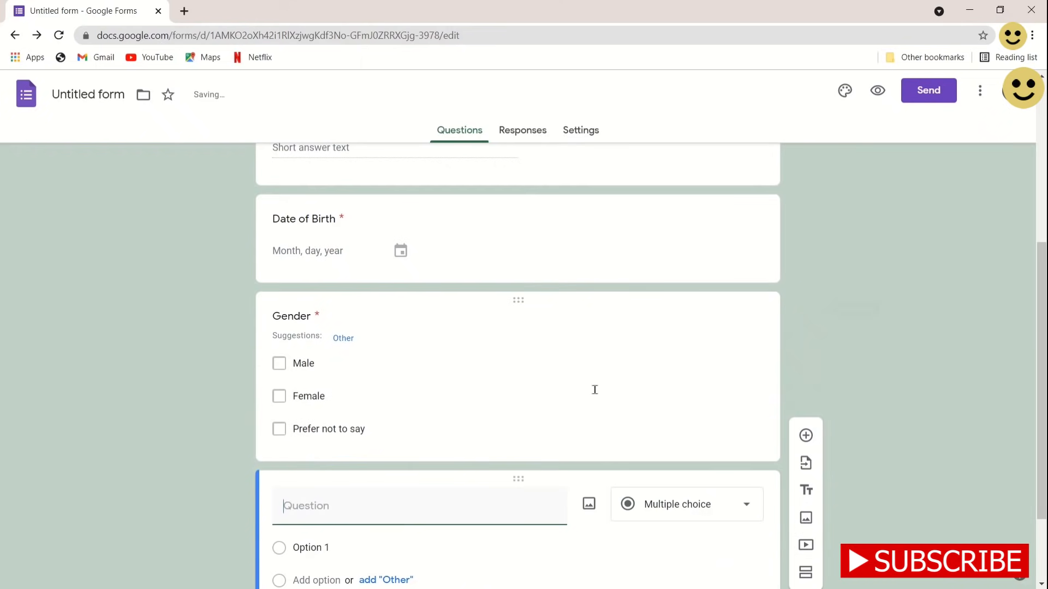
Title the new question 'Email Id', keep it optional short answer, and add another question
{"action": "scroll", "coordinate": [413, 375], "scroll_direction": "up", "scroll_amount": 1}
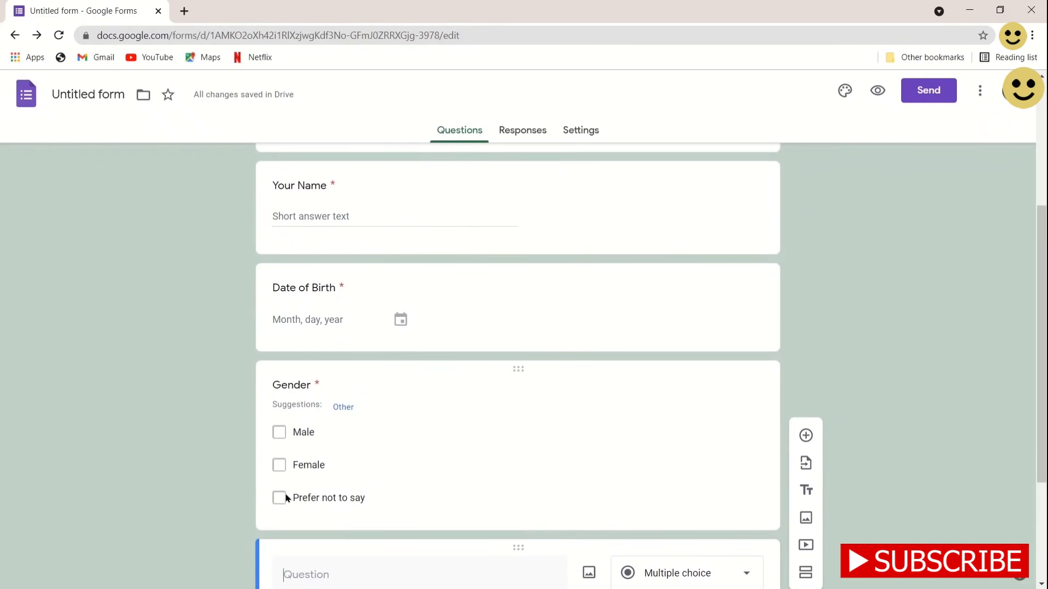
{"action": "scroll", "coordinate": [286, 497], "scroll_direction": "up", "scroll_amount": 1}
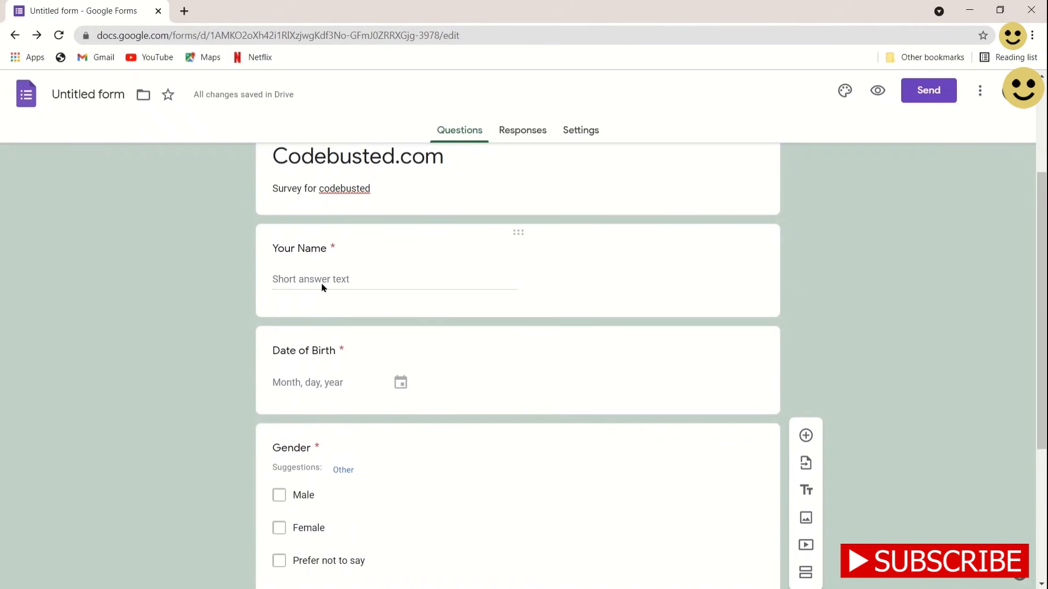
{"action": "scroll", "coordinate": [328, 320], "scroll_direction": "up", "scroll_amount": 3}
{"action": "scroll", "coordinate": [328, 320], "scroll_direction": "down", "scroll_amount": 2}
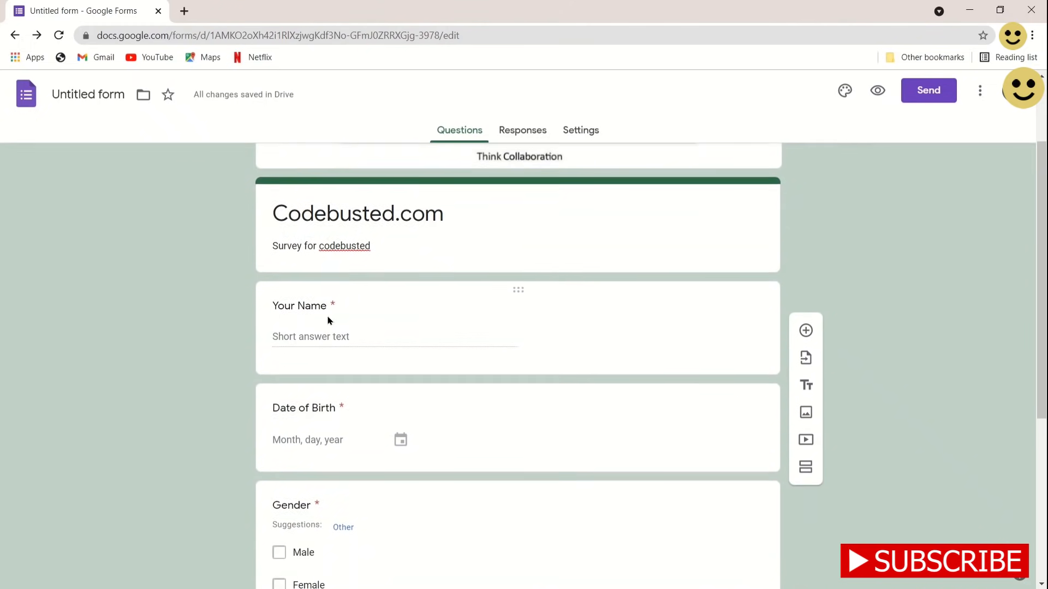
{"action": "scroll", "coordinate": [328, 320], "scroll_direction": "down", "scroll_amount": 5}
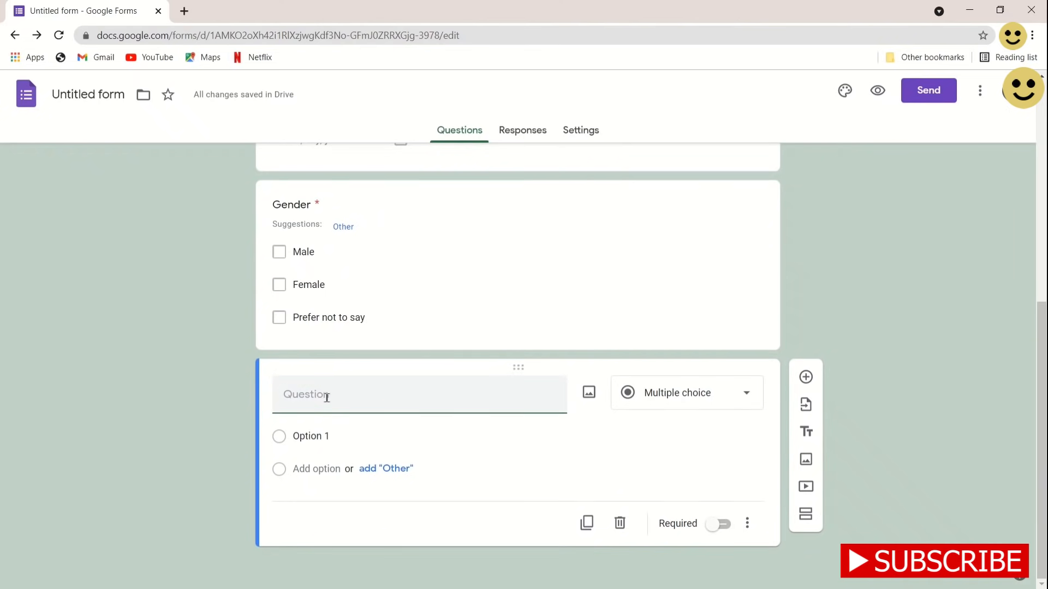
{"action": "type", "text": "Email Id"}
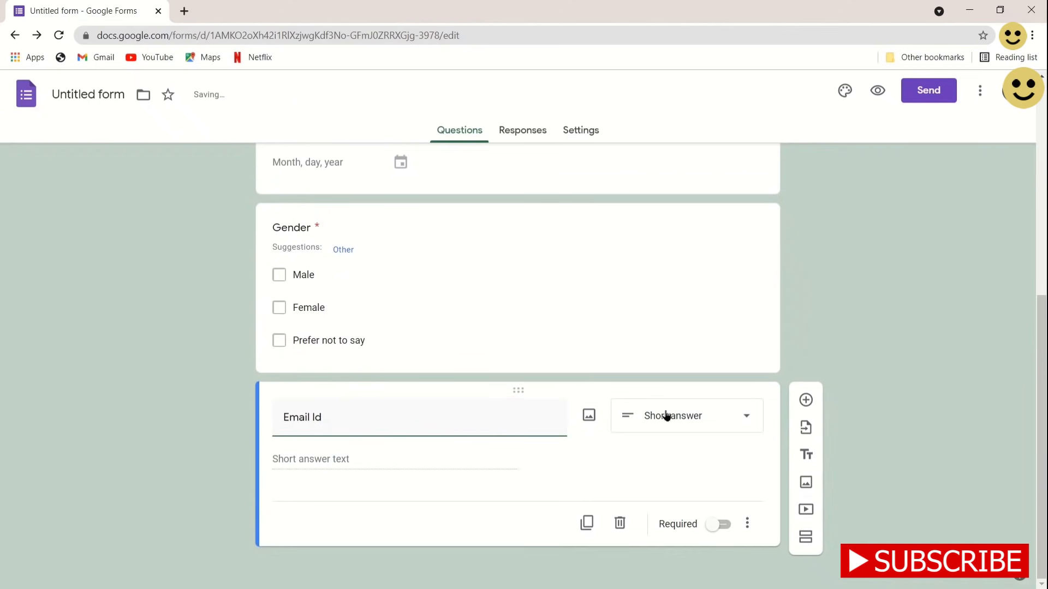
{"action": "left_click", "coordinate": [669, 421]}
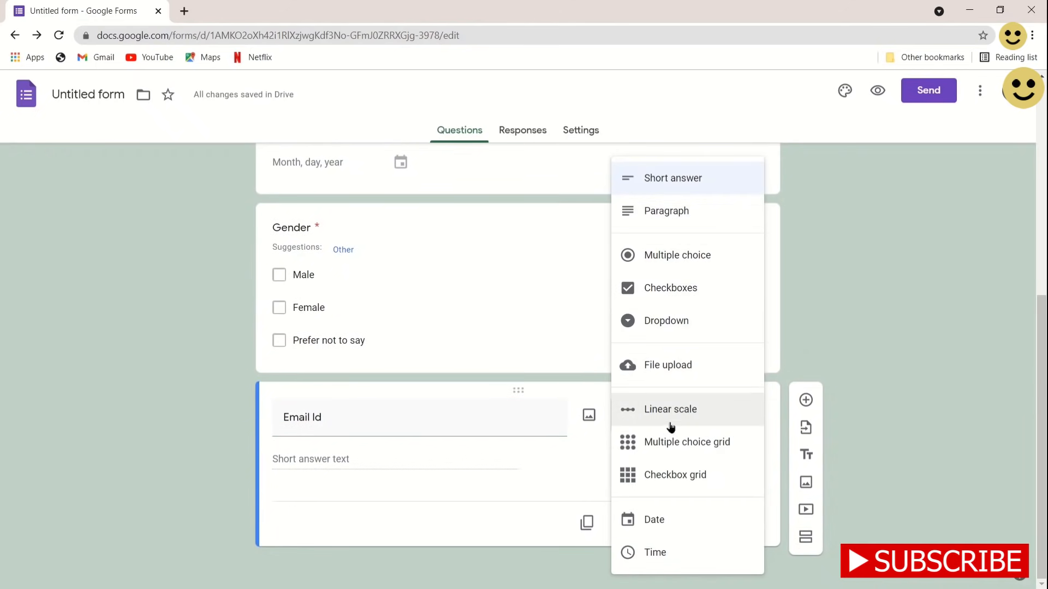
{"action": "left_click", "coordinate": [402, 468]}
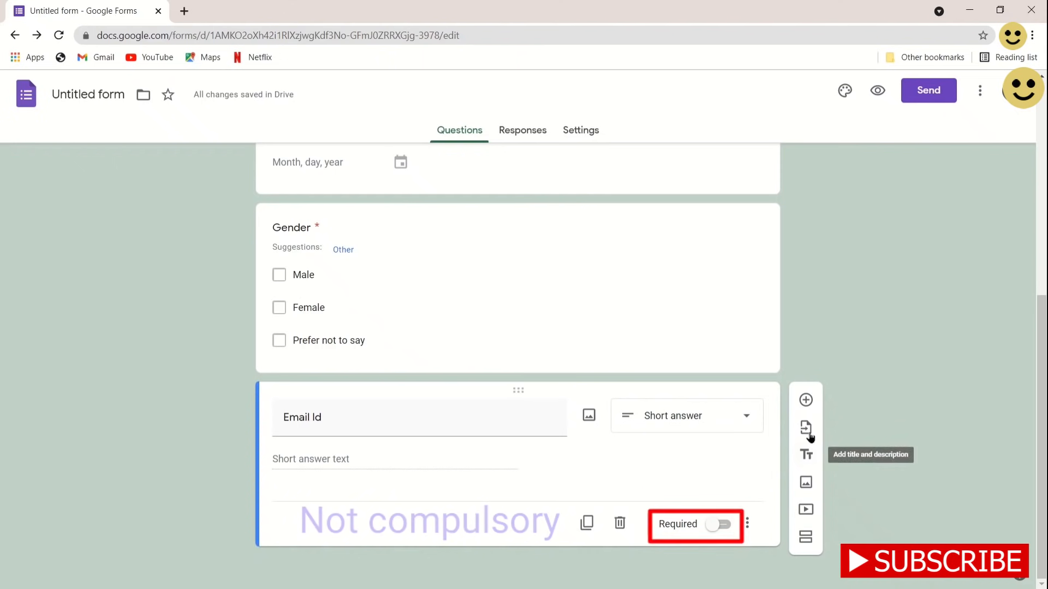
{"action": "left_click", "coordinate": [804, 402]}
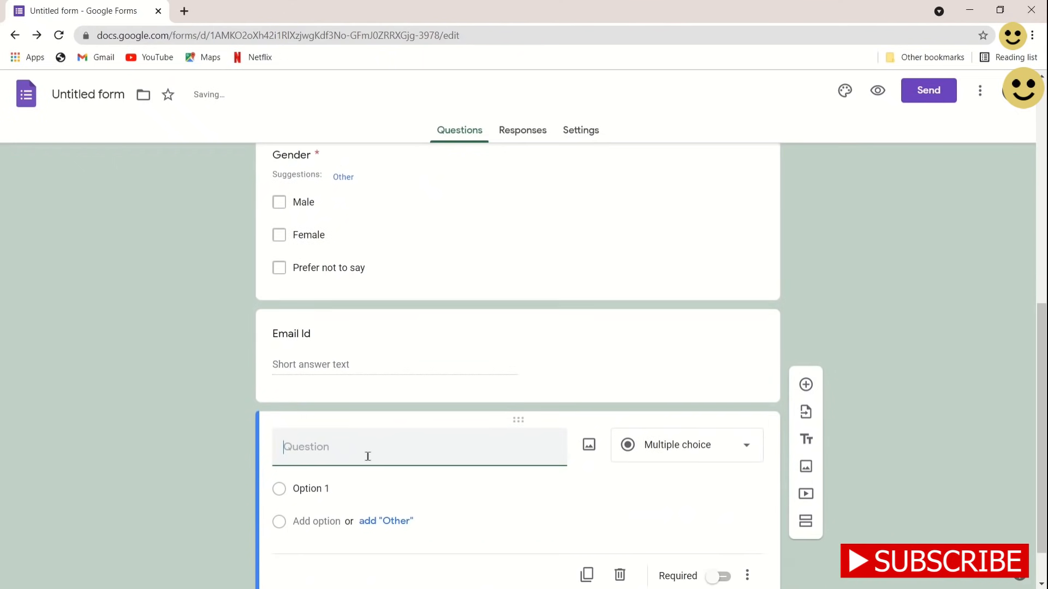
Make the new question a required 'Contact number' and add a question below
{"action": "type", "text": "Contact"}
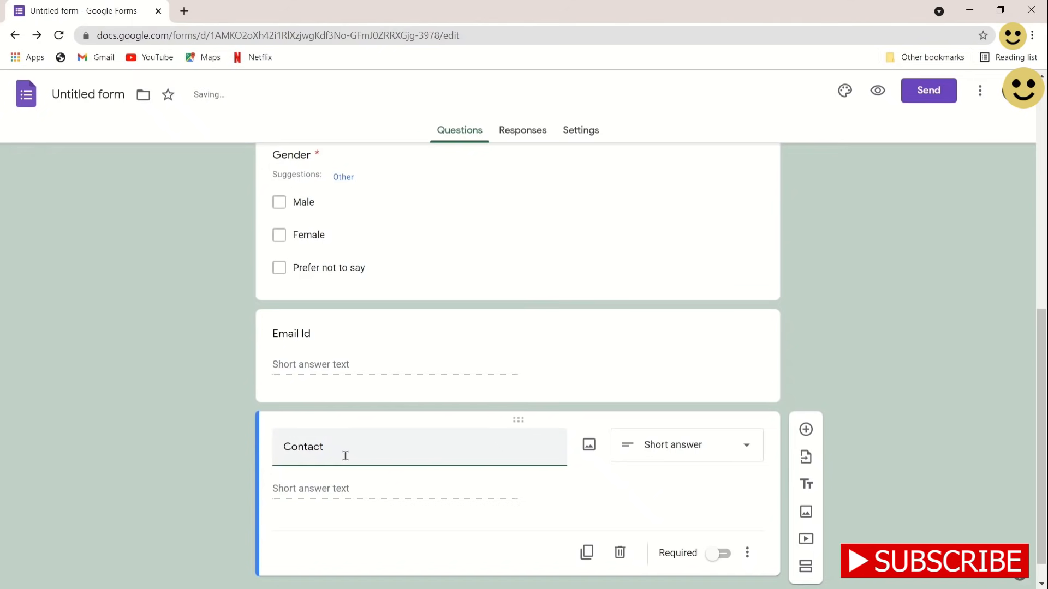
{"action": "type", "text": " number"}
{"action": "left_click", "coordinate": [716, 556]}
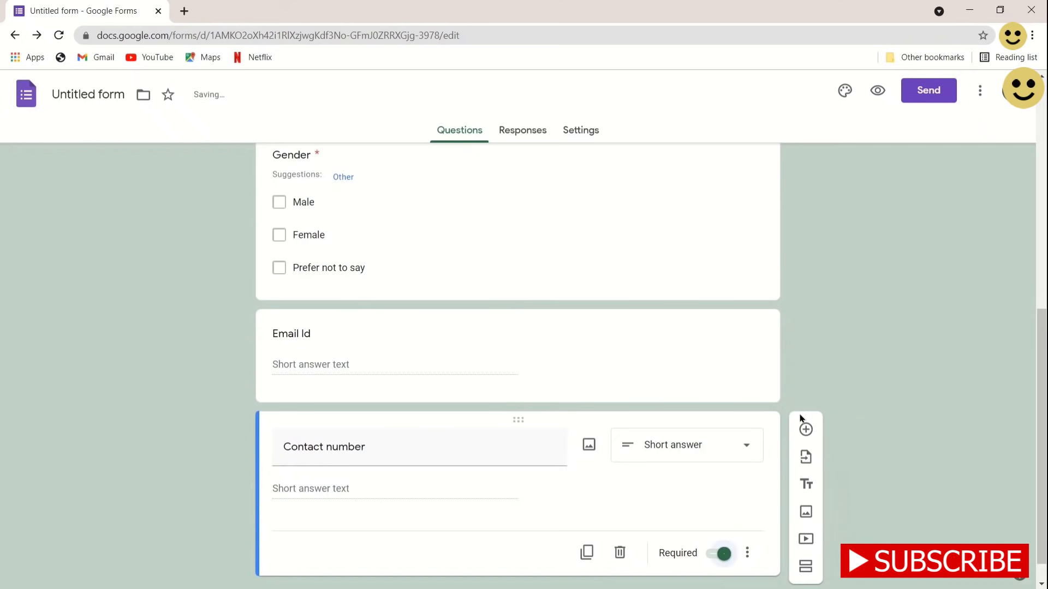
{"action": "left_click", "coordinate": [806, 429]}
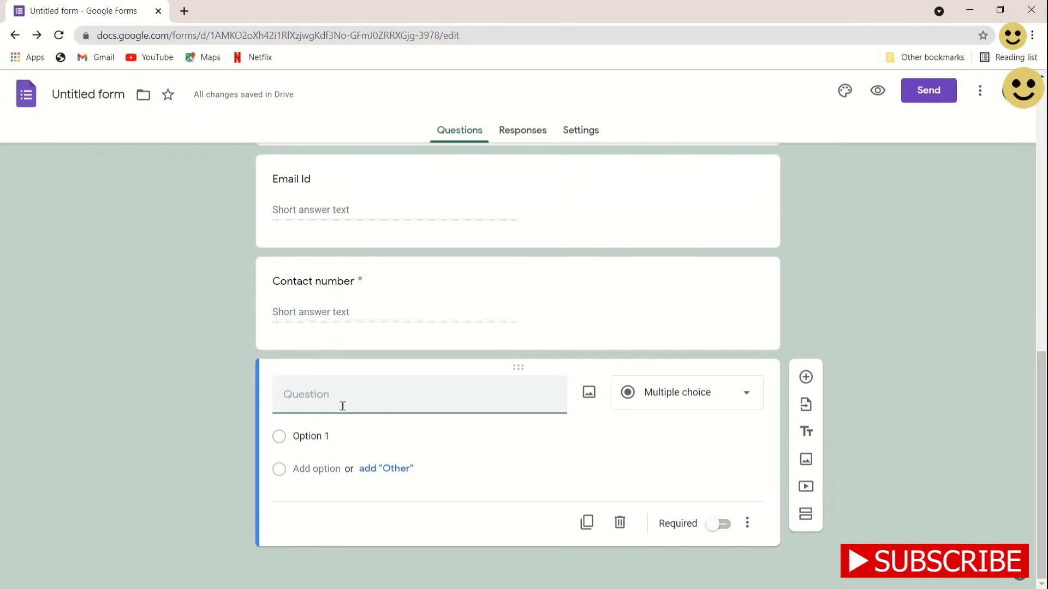
Title the question 'Feedback for codebusted learning video' and make it a linear scale
{"action": "type", "text": "Feedback for codebusted"}
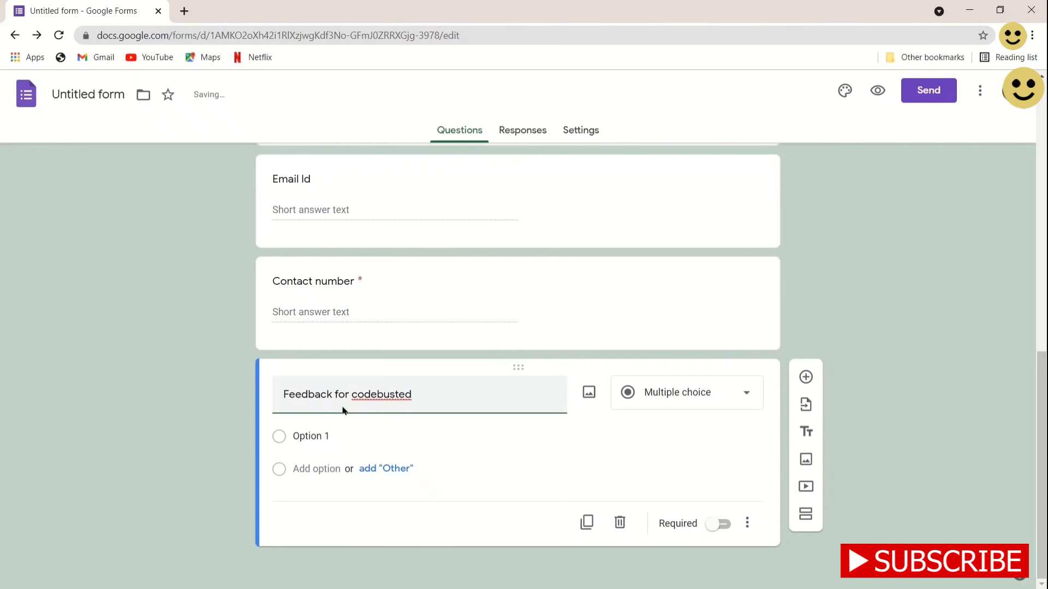
{"action": "type", "text": " lear"}
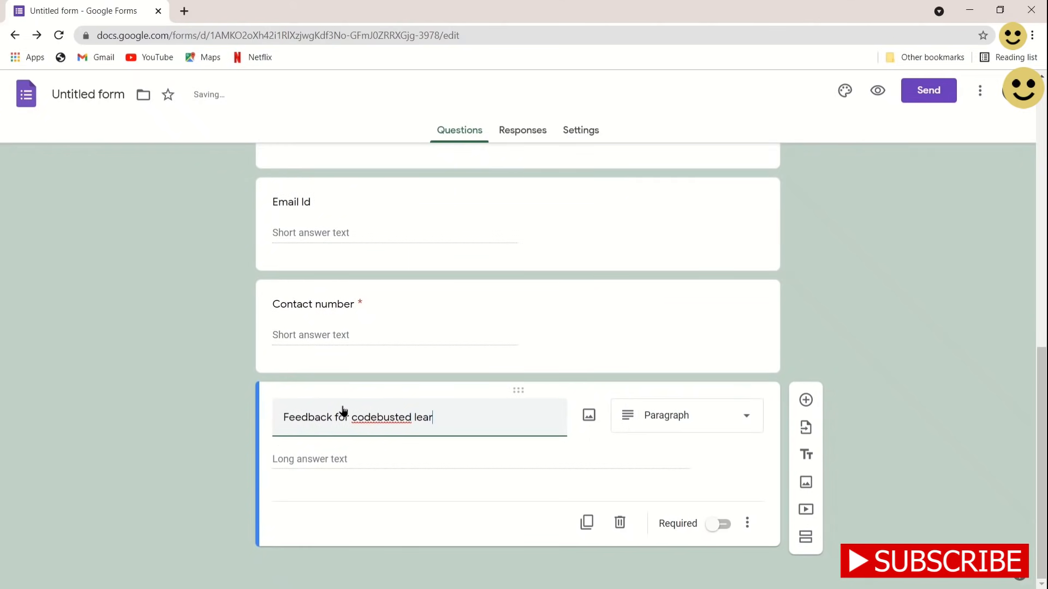
{"action": "type", "text": "ning video"}
{"action": "left_click", "coordinate": [335, 417]}
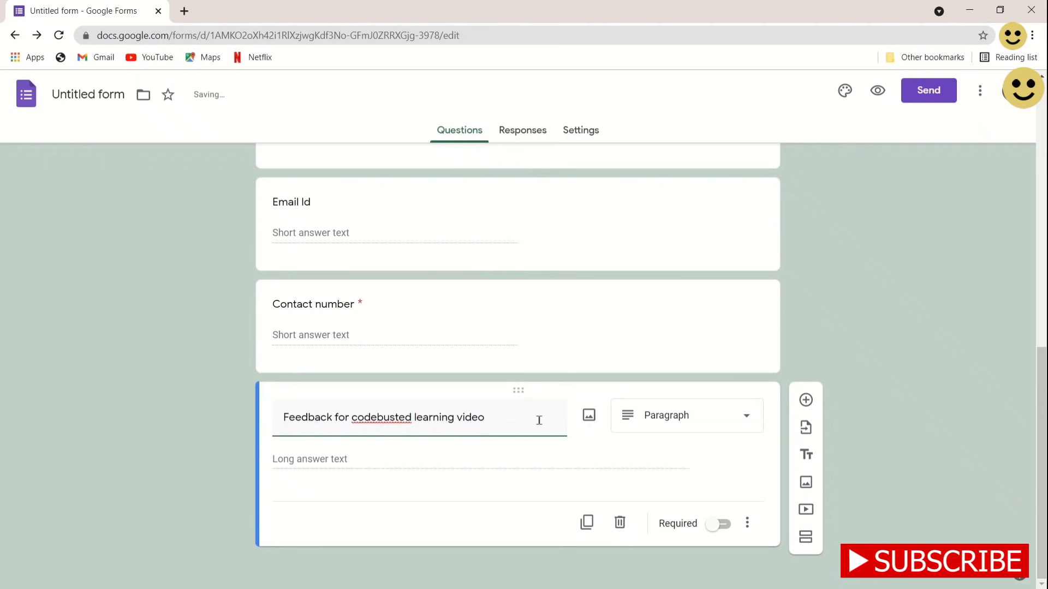
{"action": "left_click", "coordinate": [674, 425]}
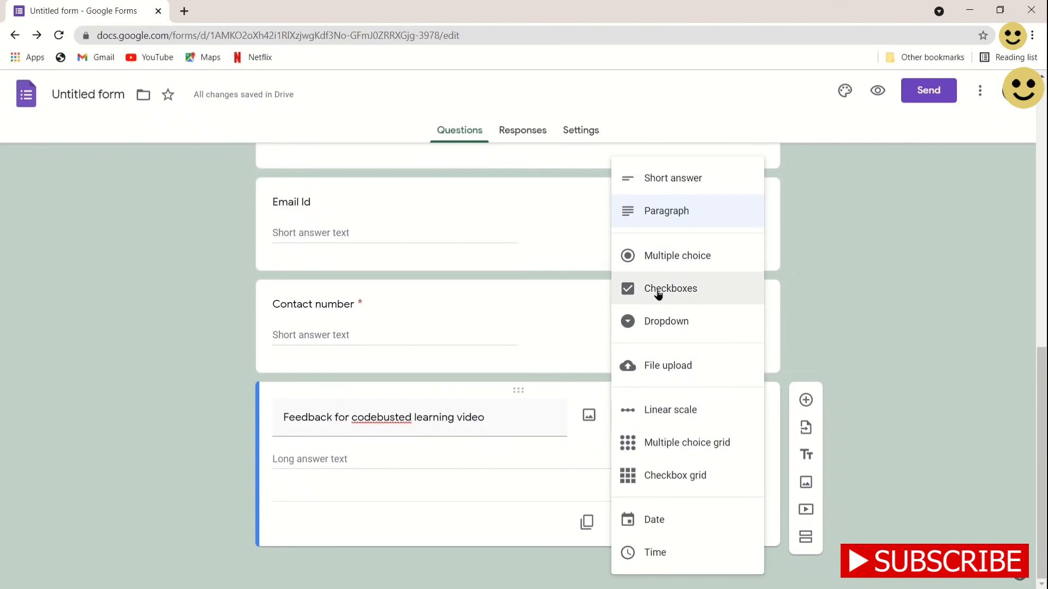
{"action": "left_click", "coordinate": [666, 412]}
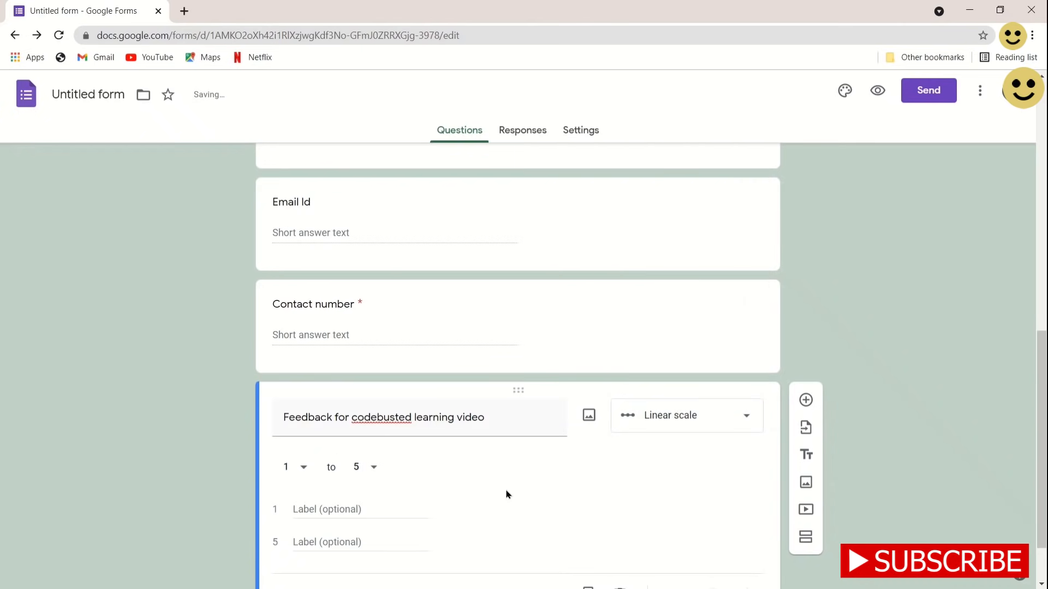
Set the scale range from 1 to 10
{"action": "scroll", "coordinate": [506, 494], "scroll_direction": "down", "scroll_amount": 1}
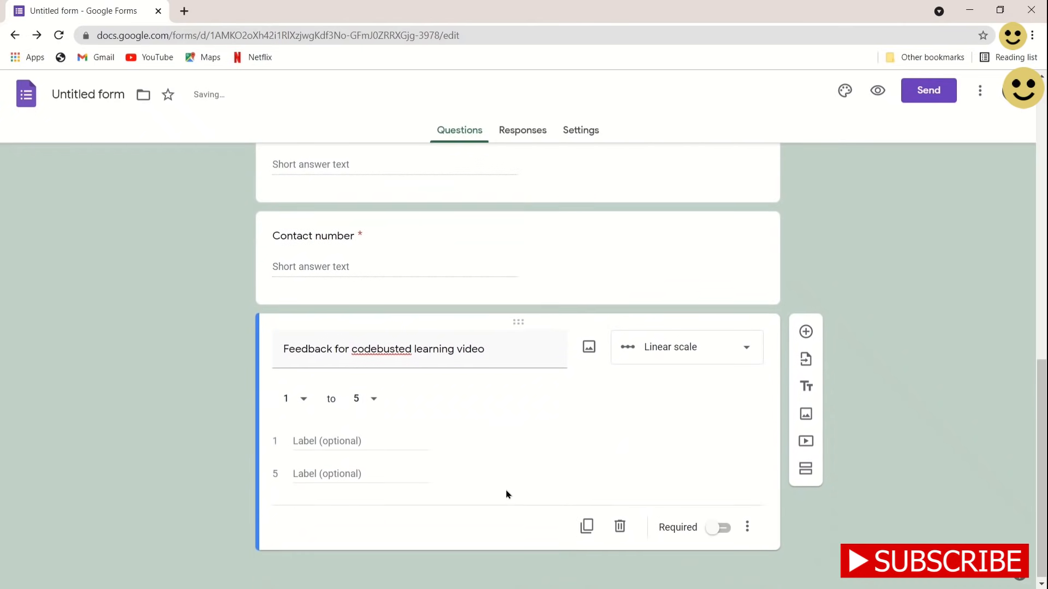
{"action": "left_click", "coordinate": [304, 401]}
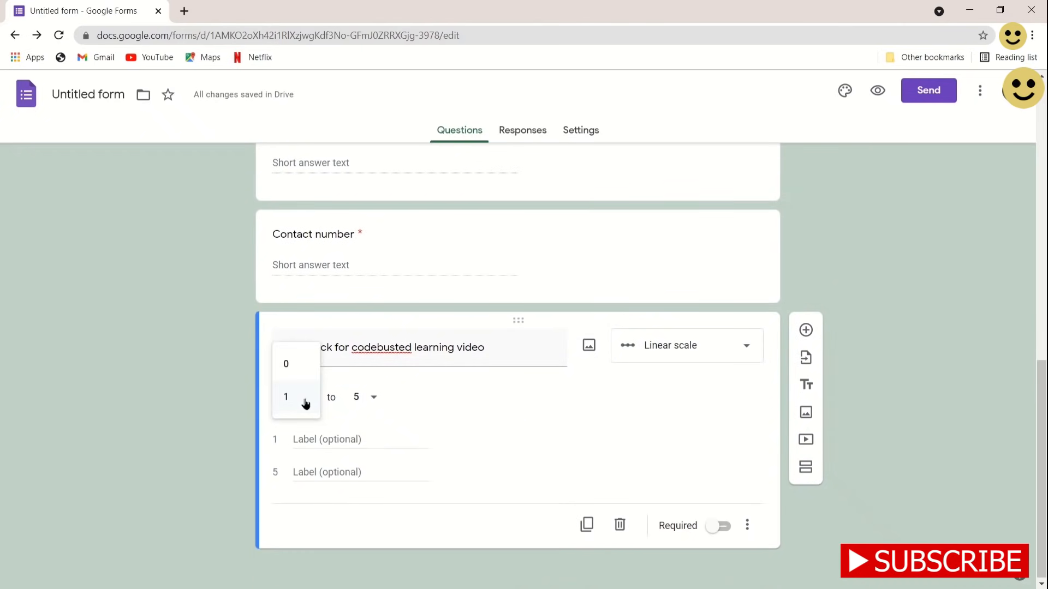
{"action": "left_click", "coordinate": [398, 429]}
{"action": "left_click", "coordinate": [371, 400]}
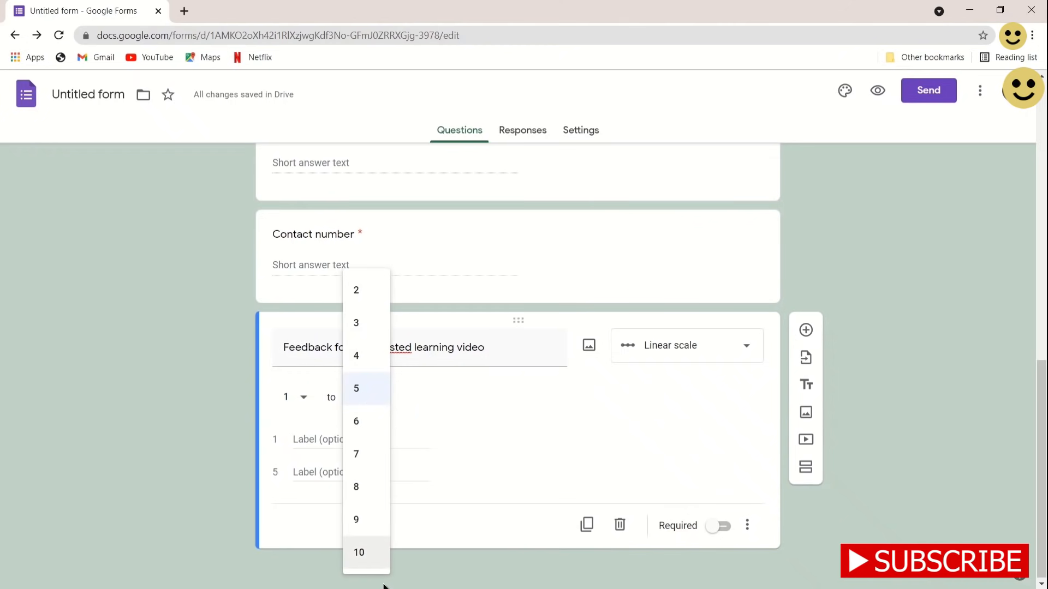
{"action": "left_click", "coordinate": [372, 549]}
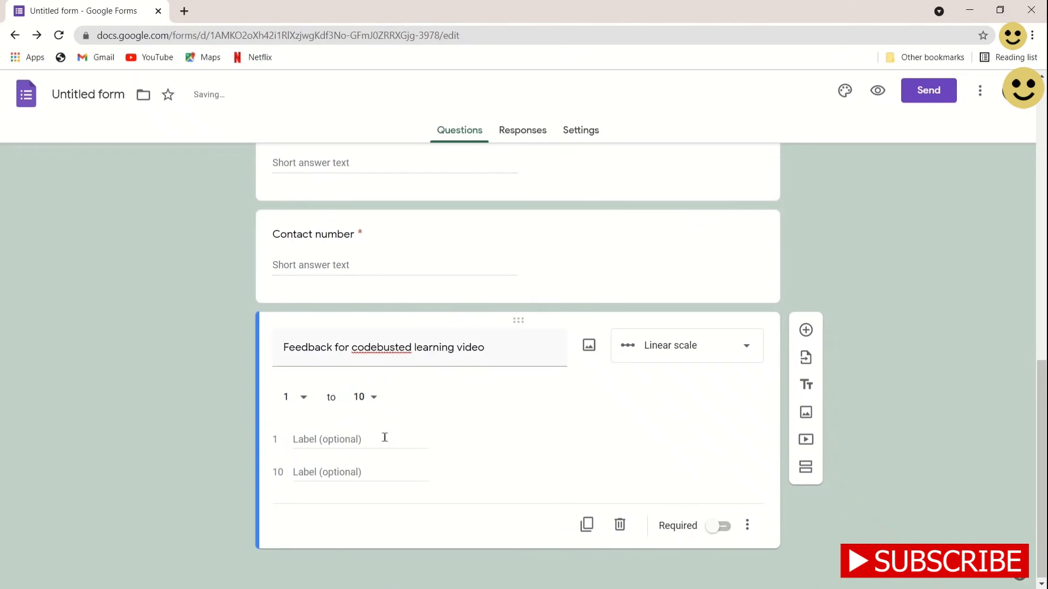
Label the scale ends 'Dislike' for 1 and 'Like' for 10
{"action": "left_click", "coordinate": [352, 442]}
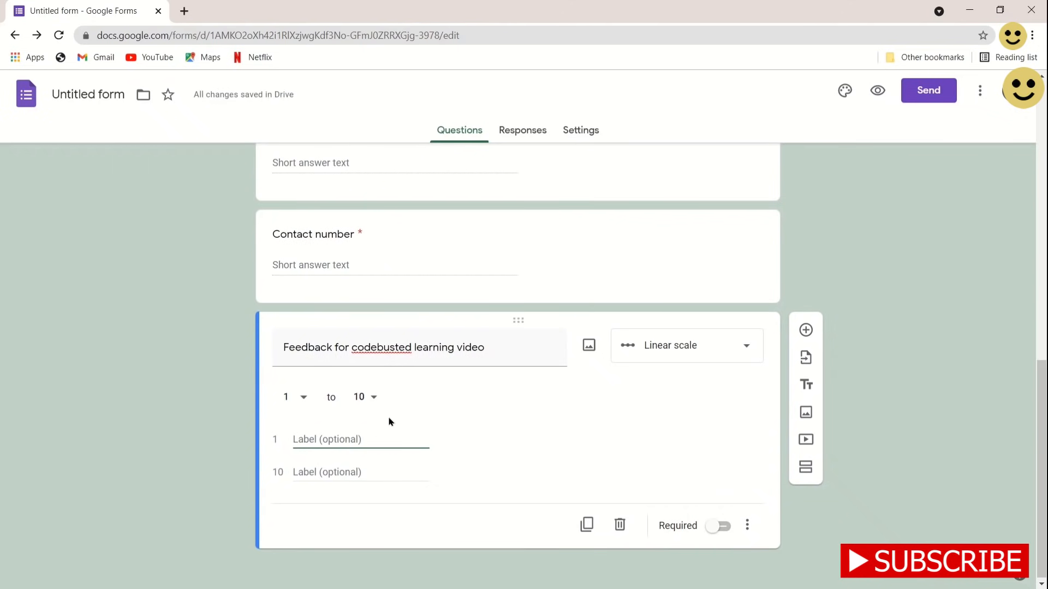
{"action": "type", "text": "Dislike"}
{"action": "key", "text": "Tab"}
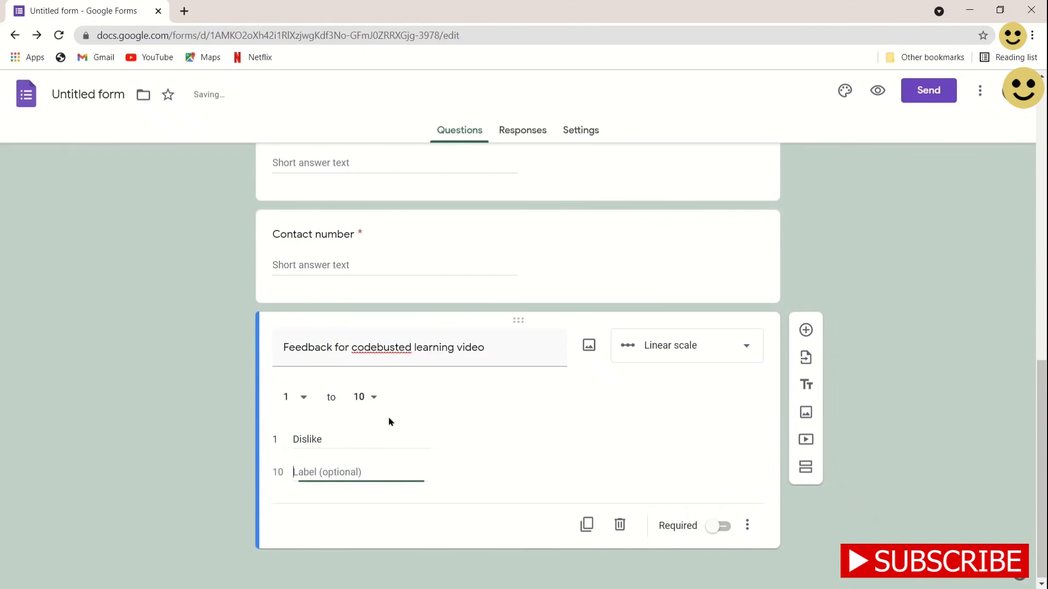
{"action": "type", "text": "Like"}
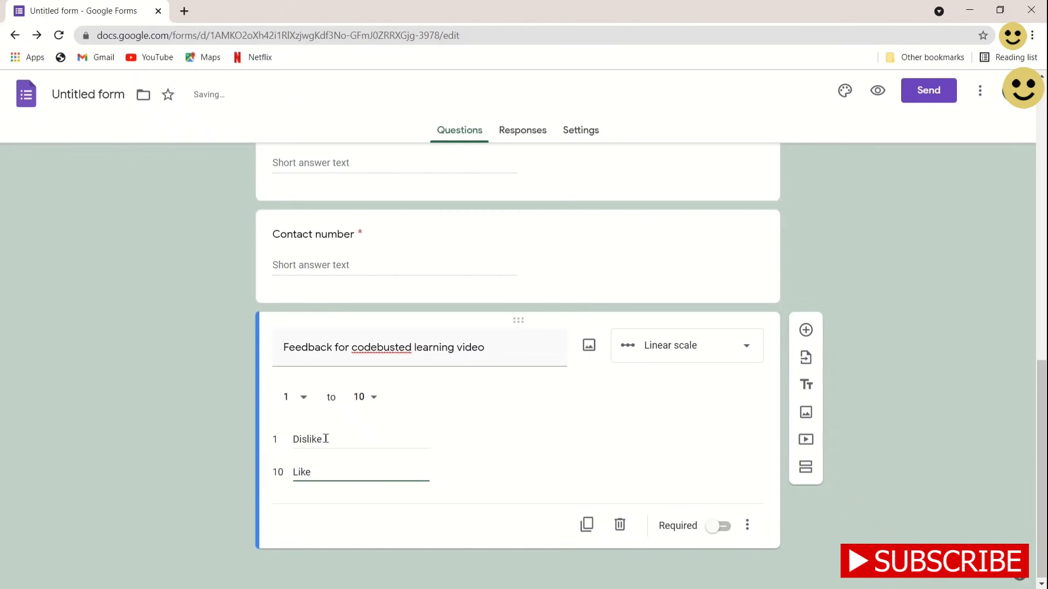
{"action": "double_click", "coordinate": [326, 439]}
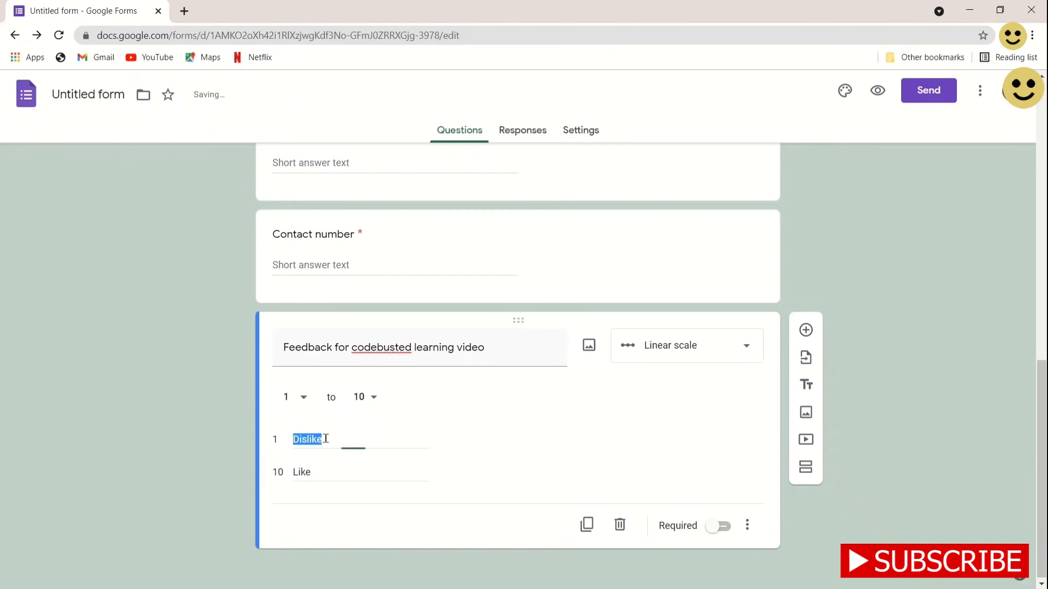
{"action": "double_click", "coordinate": [333, 469]}
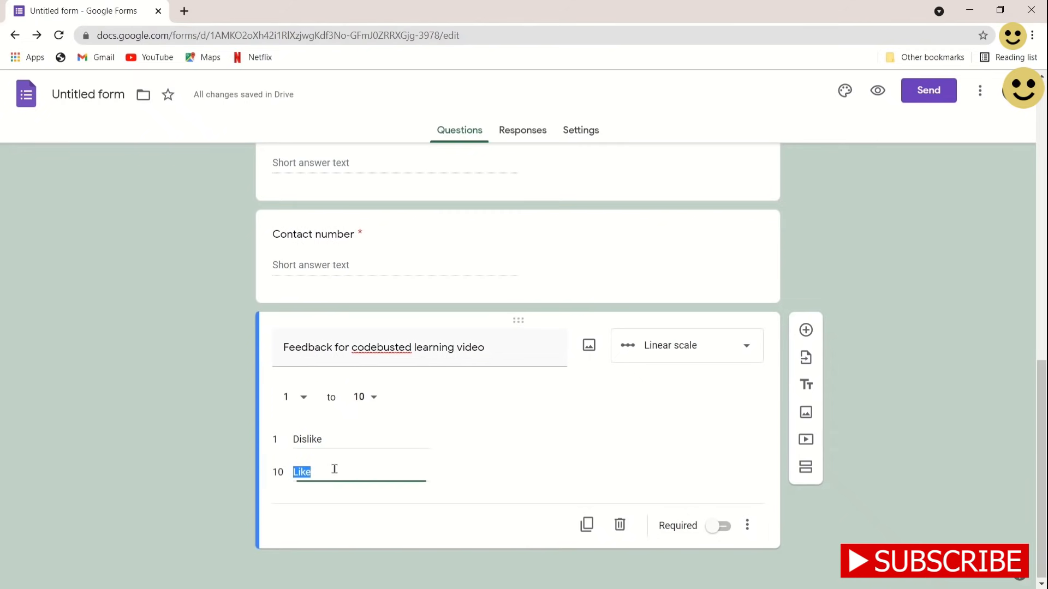
{"action": "double_click", "coordinate": [346, 441]}
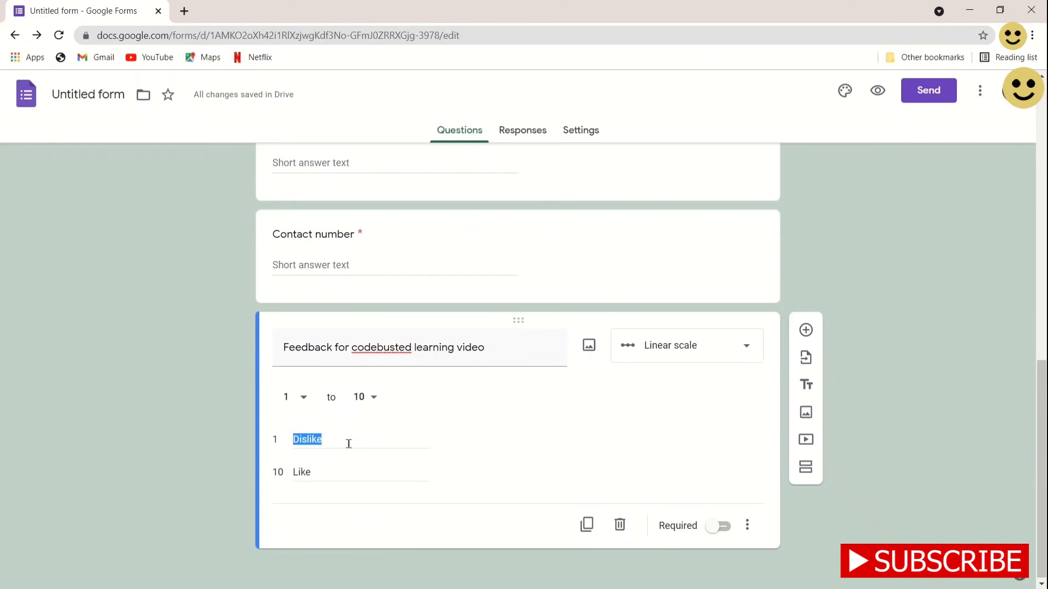
{"action": "double_click", "coordinate": [396, 468]}
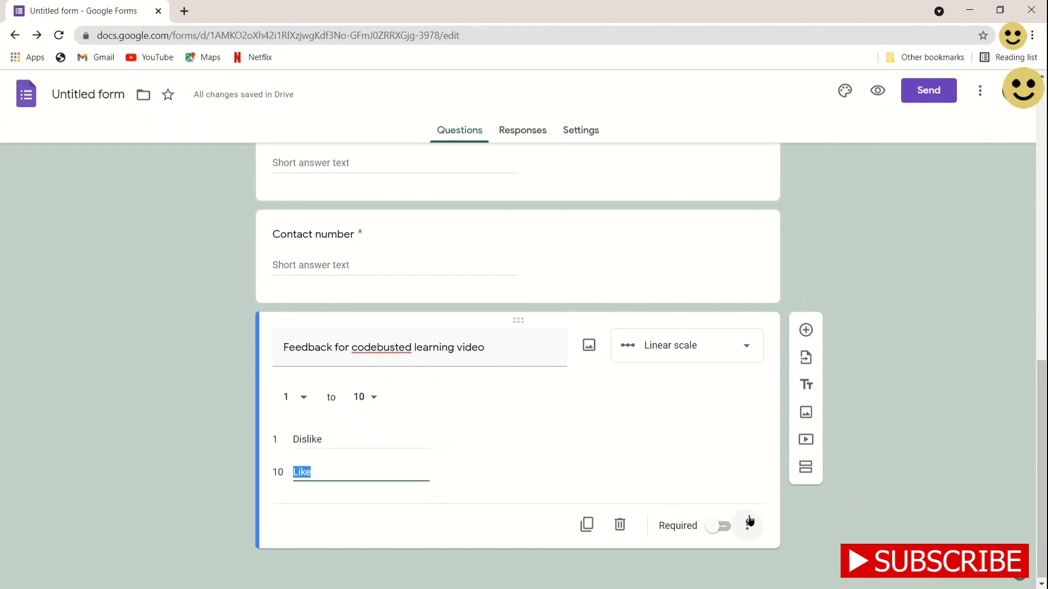
Make the feedback question required and add a new question below it
{"action": "left_click", "coordinate": [717, 525]}
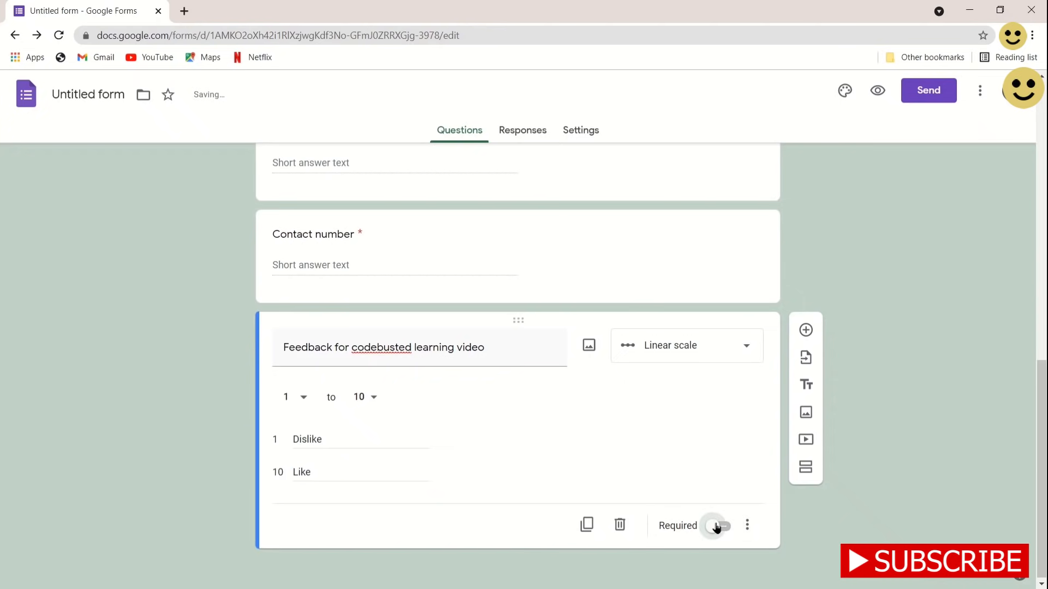
{"action": "left_click", "coordinate": [810, 330]}
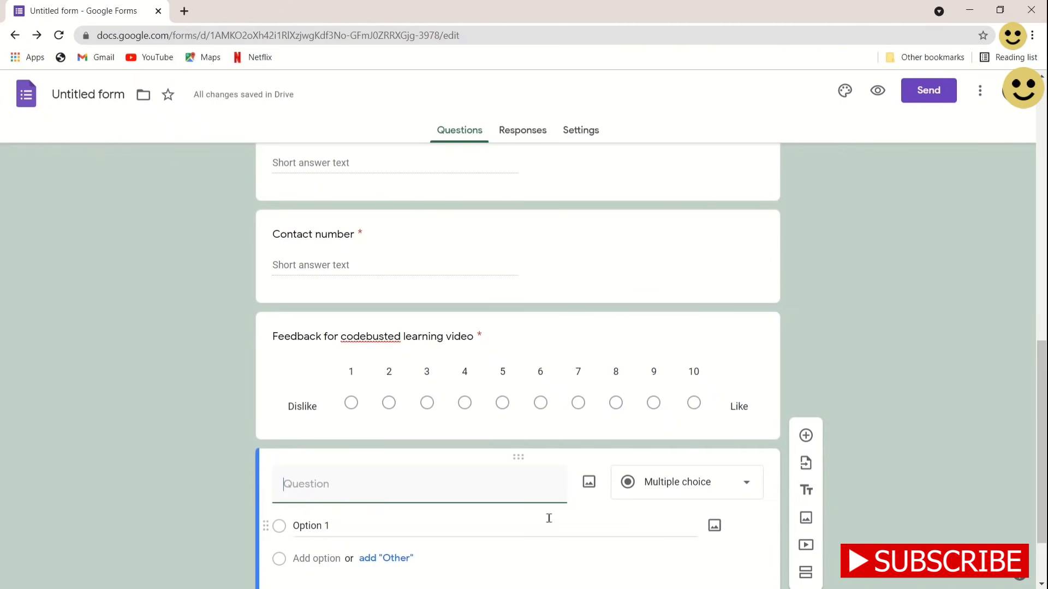
{"action": "scroll", "coordinate": [499, 535], "scroll_direction": "down", "scroll_amount": 1}
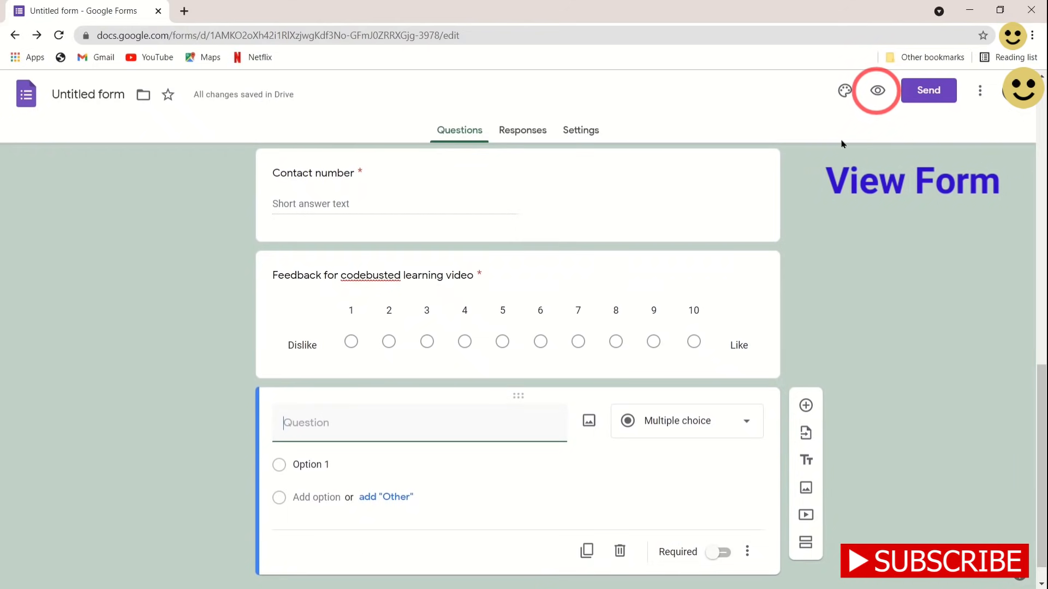
Open the survey preview in a new tab and scroll through its questions
{"action": "left_click", "coordinate": [878, 93]}
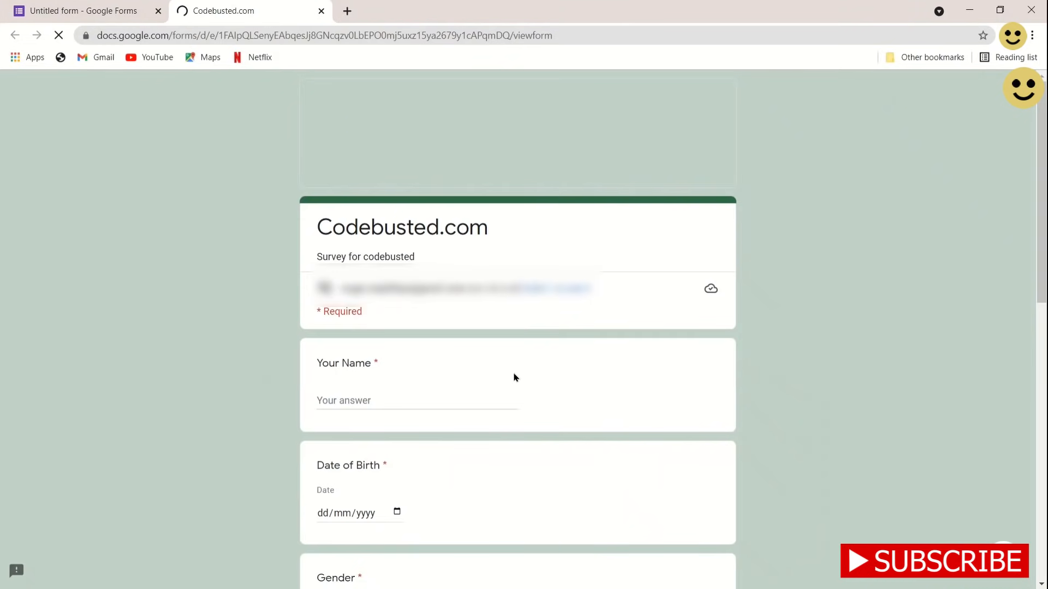
{"action": "scroll", "coordinate": [512, 377], "scroll_direction": "down", "scroll_amount": 3}
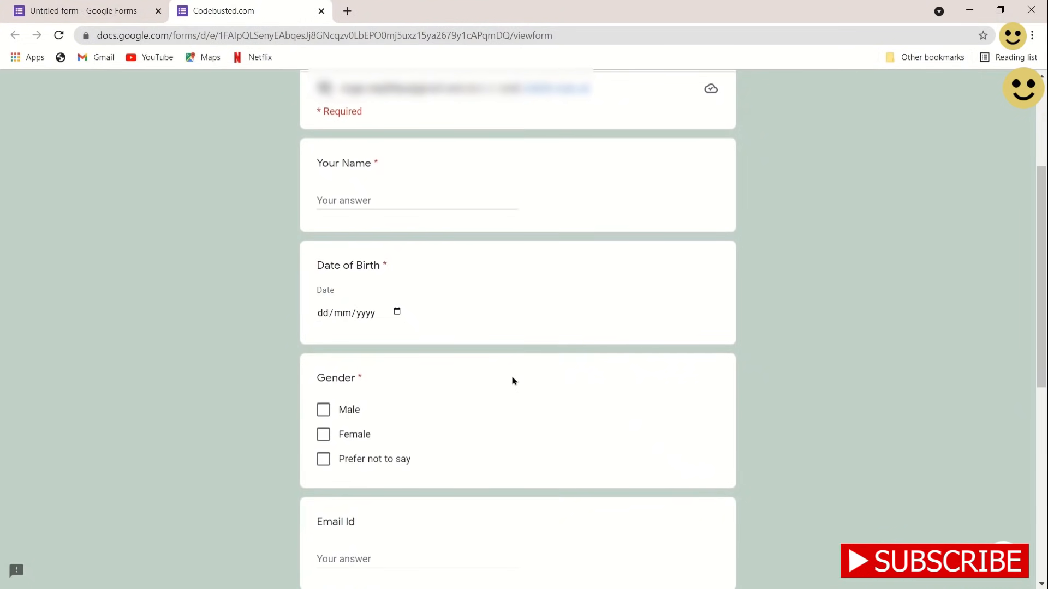
{"action": "scroll", "coordinate": [513, 380], "scroll_direction": "down", "scroll_amount": 1}
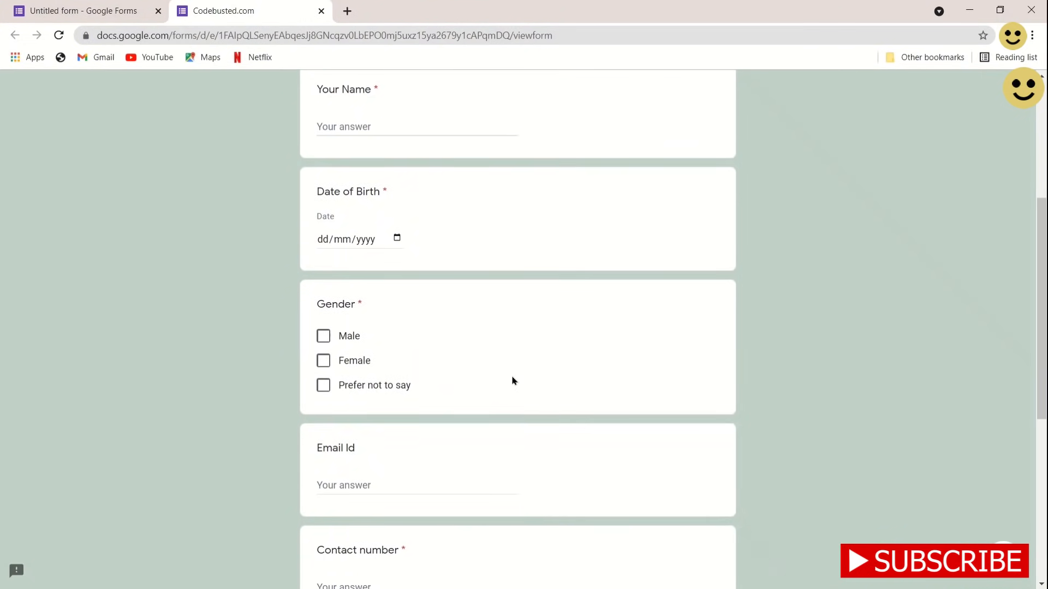
{"action": "scroll", "coordinate": [513, 380], "scroll_direction": "down", "scroll_amount": 1}
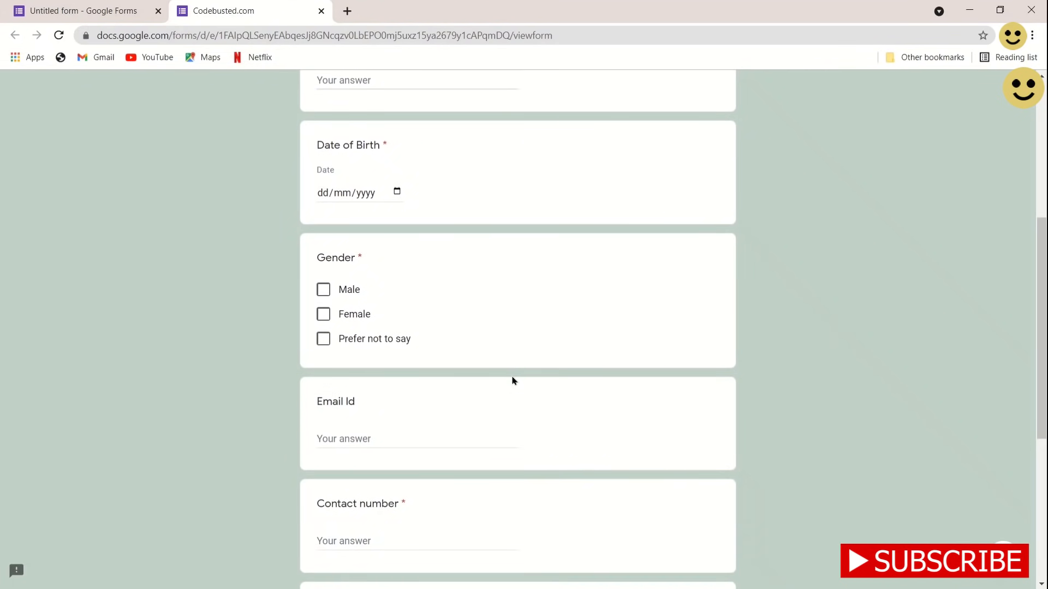
{"action": "scroll", "coordinate": [468, 251], "scroll_direction": "up", "scroll_amount": 1}
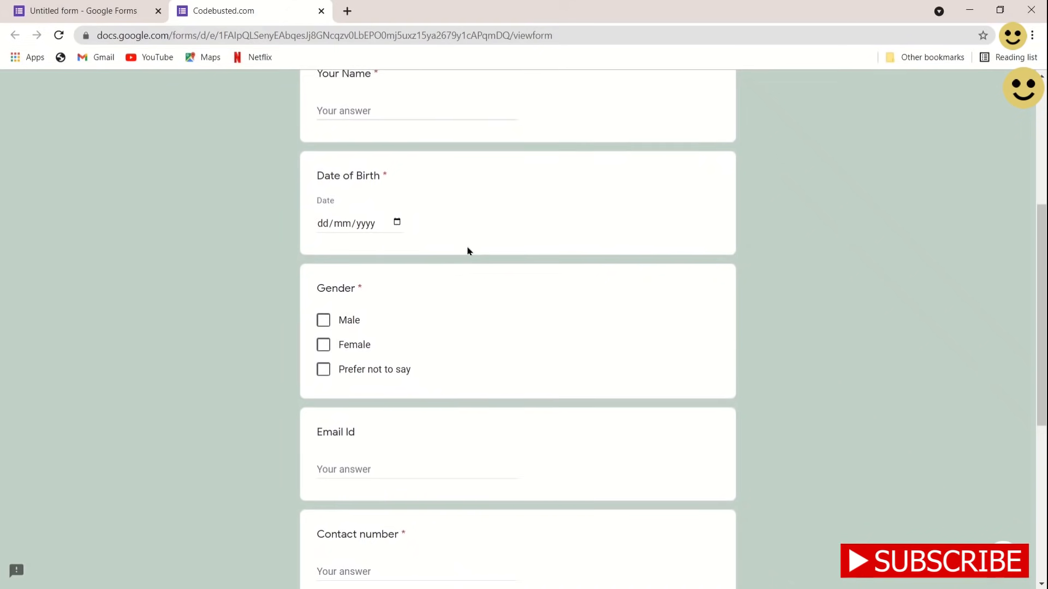
Try the Date of Birth calendar and tick then untick each Gender option
{"action": "left_click", "coordinate": [460, 178]}
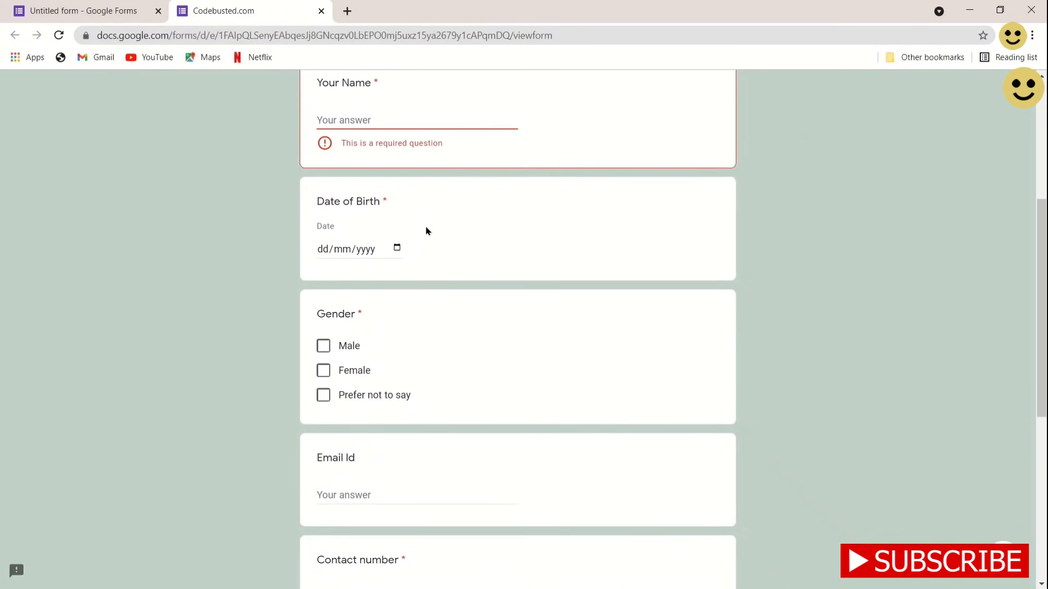
{"action": "left_click", "coordinate": [398, 247]}
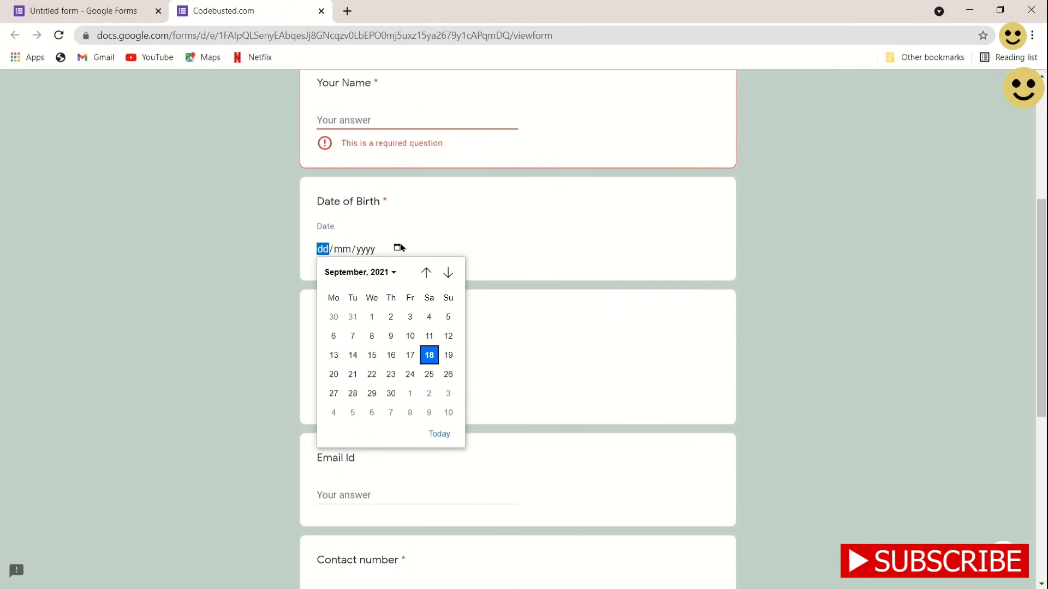
{"action": "left_click", "coordinate": [468, 245]}
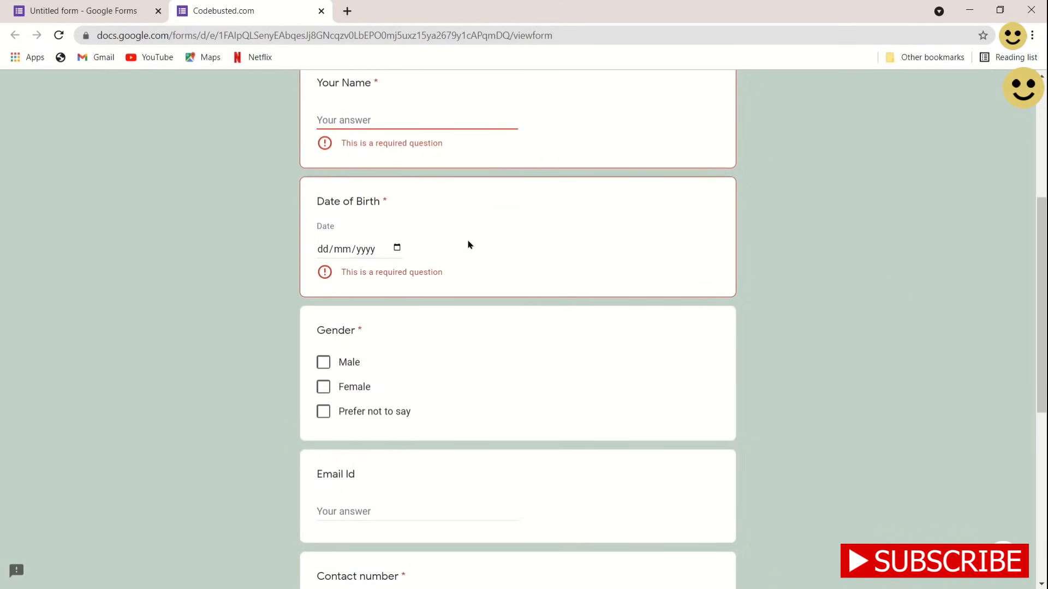
{"action": "left_click", "coordinate": [323, 380]}
{"action": "left_click", "coordinate": [323, 382]}
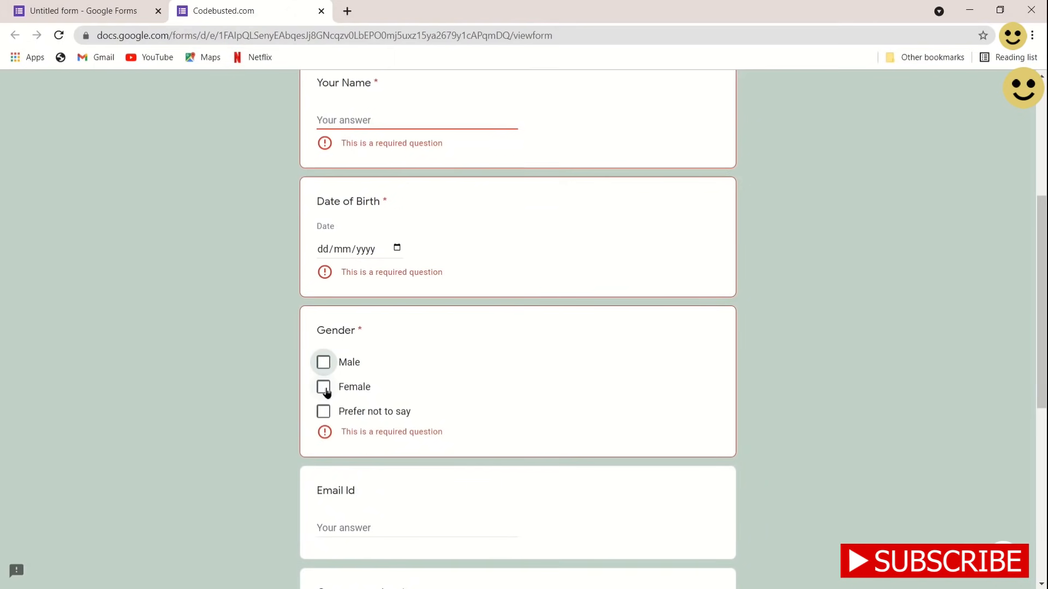
{"action": "left_click", "coordinate": [325, 389]}
{"action": "left_click", "coordinate": [324, 389]}
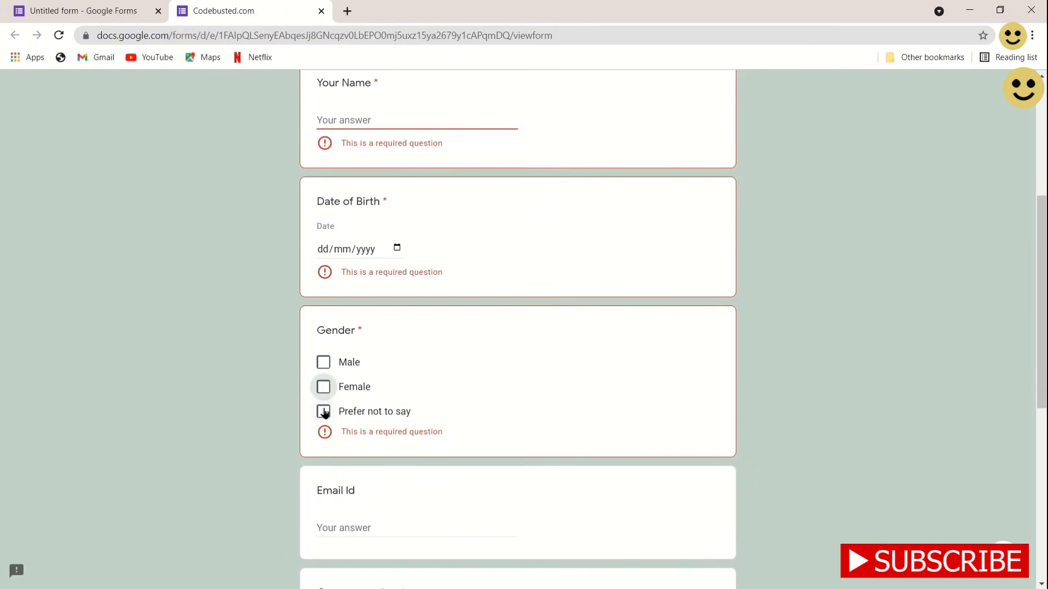
{"action": "left_click", "coordinate": [325, 411]}
{"action": "left_click", "coordinate": [325, 413]}
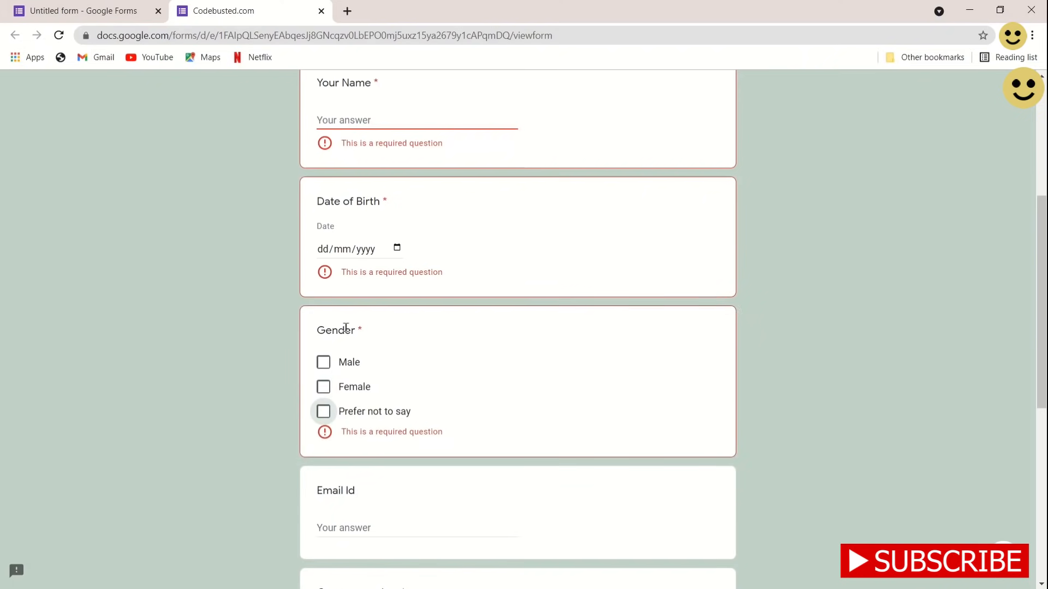
Submit the form empty to reveal the required-question warnings
{"action": "scroll", "coordinate": [400, 400], "scroll_direction": "down", "scroll_amount": 8}
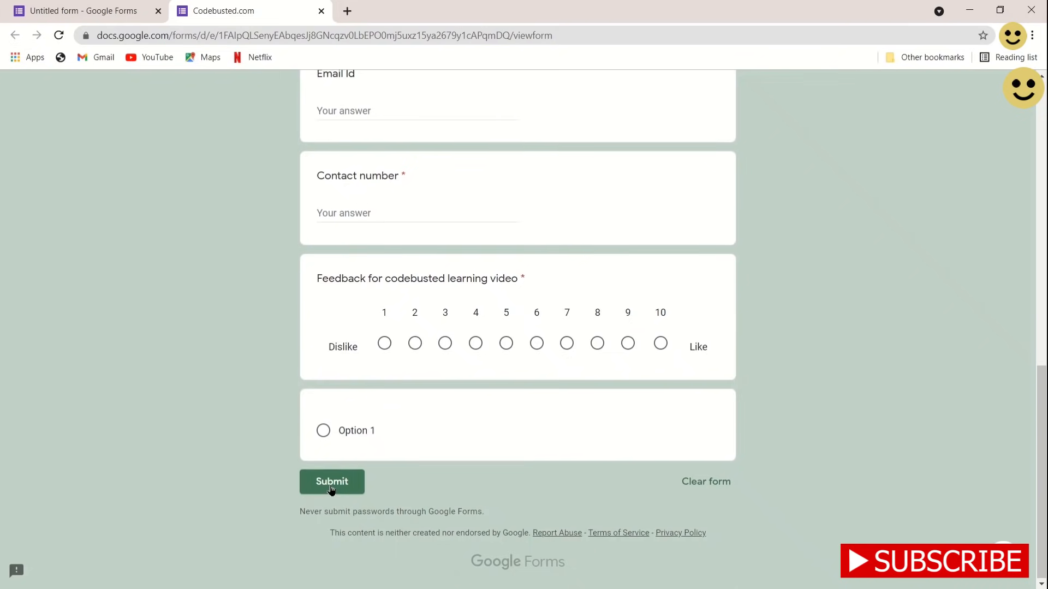
{"action": "left_click", "coordinate": [331, 489]}
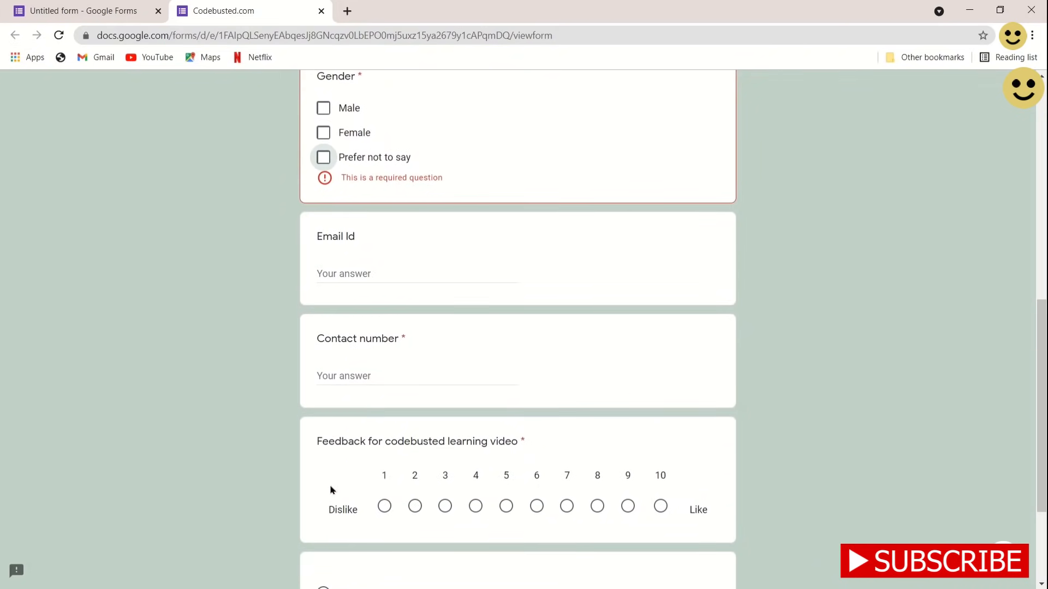
{"action": "scroll", "coordinate": [330, 490], "scroll_direction": "up", "scroll_amount": 12}
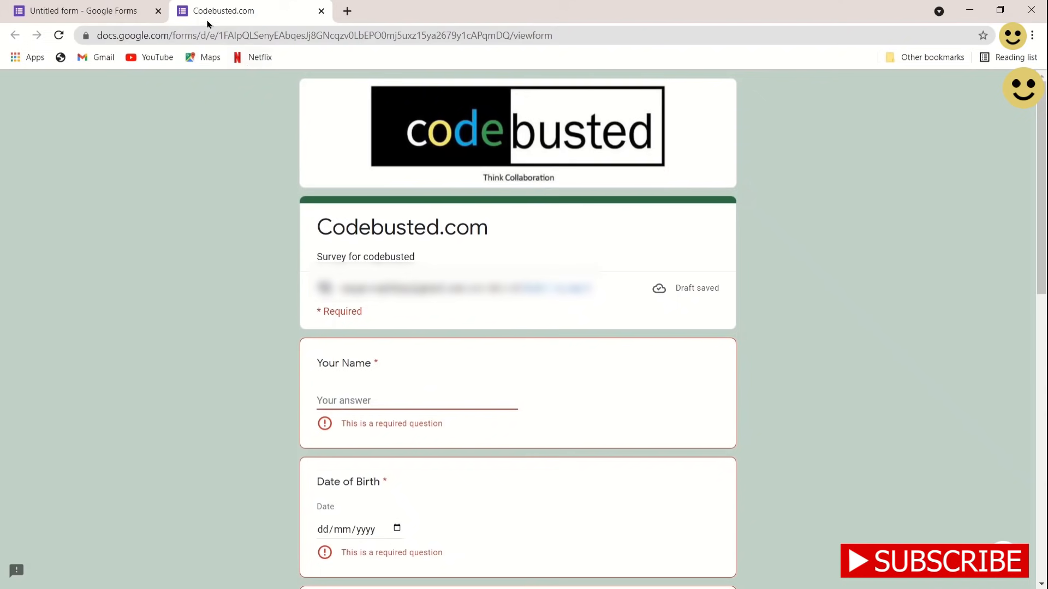
Go back to the Untitled form editor and scroll to the codebusted logo header and title
{"action": "left_click", "coordinate": [129, 11]}
{"action": "scroll", "coordinate": [447, 416], "scroll_direction": "down", "scroll_amount": 1}
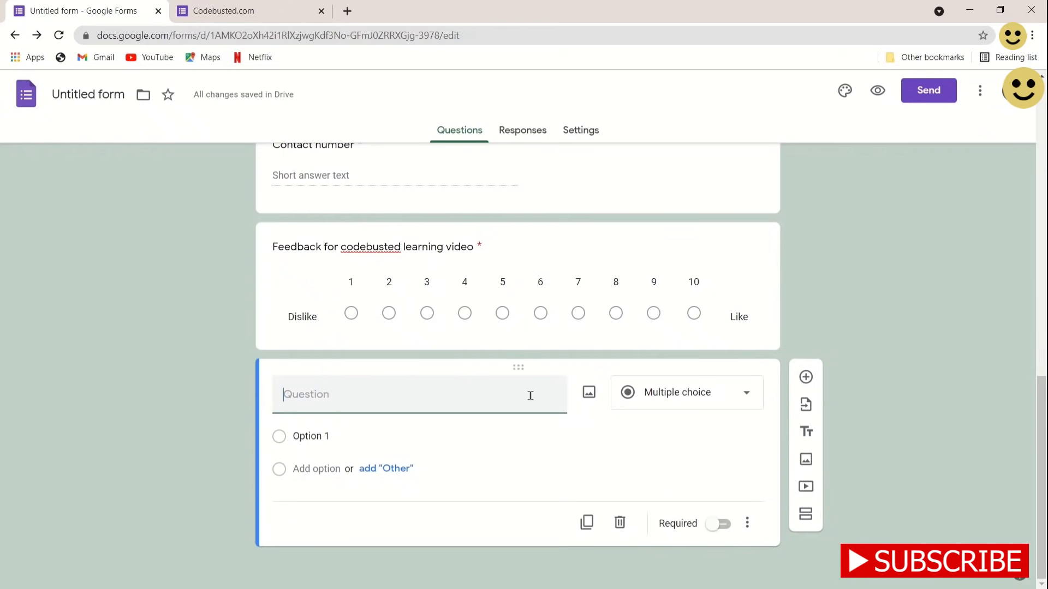
{"action": "scroll", "coordinate": [465, 411], "scroll_direction": "up", "scroll_amount": 6}
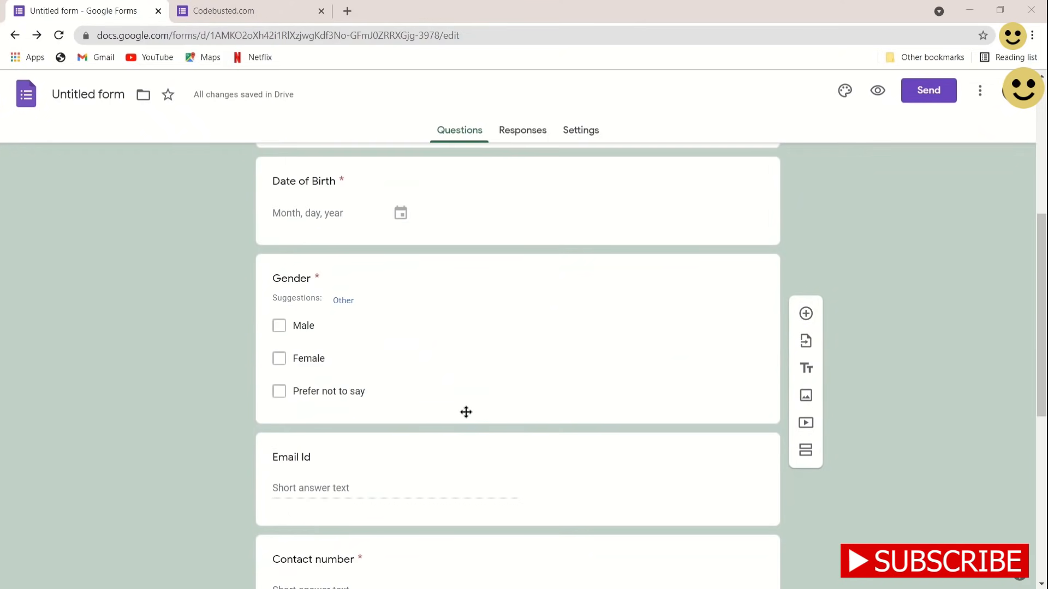
{"action": "scroll", "coordinate": [466, 412], "scroll_direction": "down", "scroll_amount": 3}
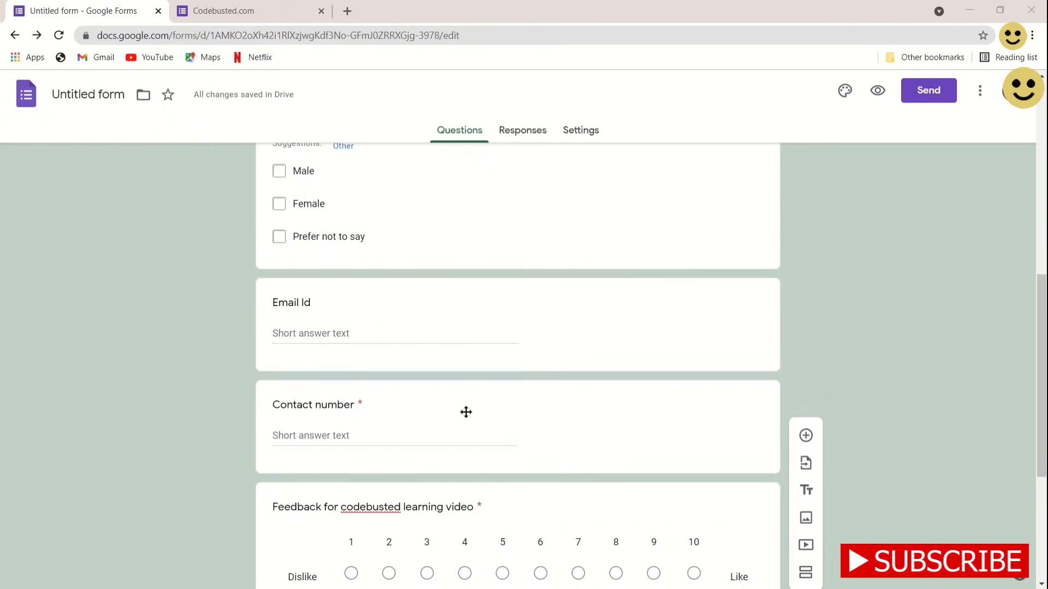
{"action": "scroll", "coordinate": [466, 412], "scroll_direction": "down", "scroll_amount": 5}
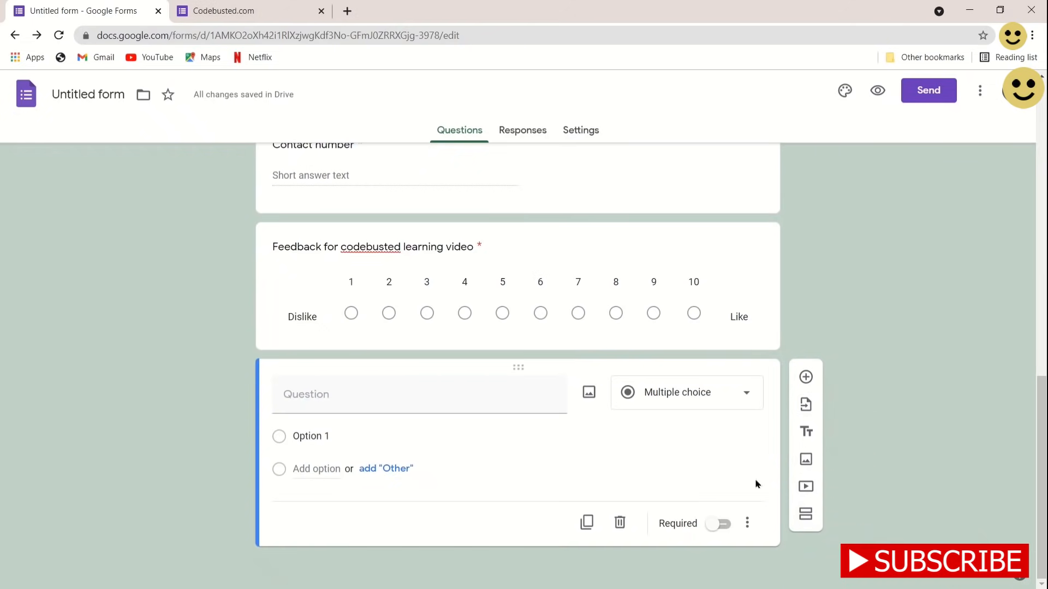
{"action": "scroll", "coordinate": [755, 484], "scroll_direction": "up", "scroll_amount": 10}
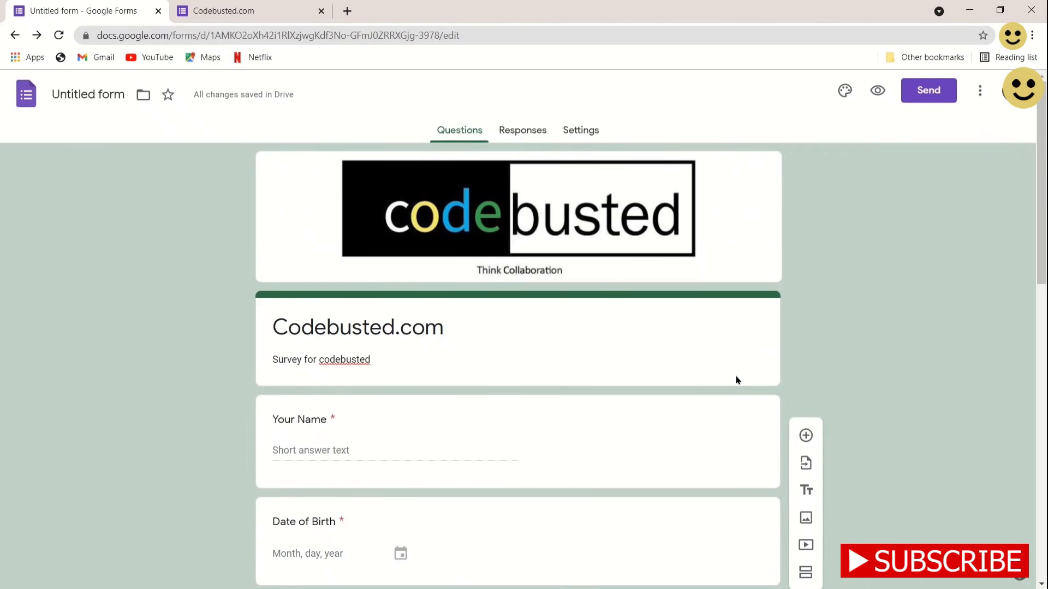
Confirm the Responses tab shows 0 responses, then open the Settings page
{"action": "left_click", "coordinate": [523, 129]}
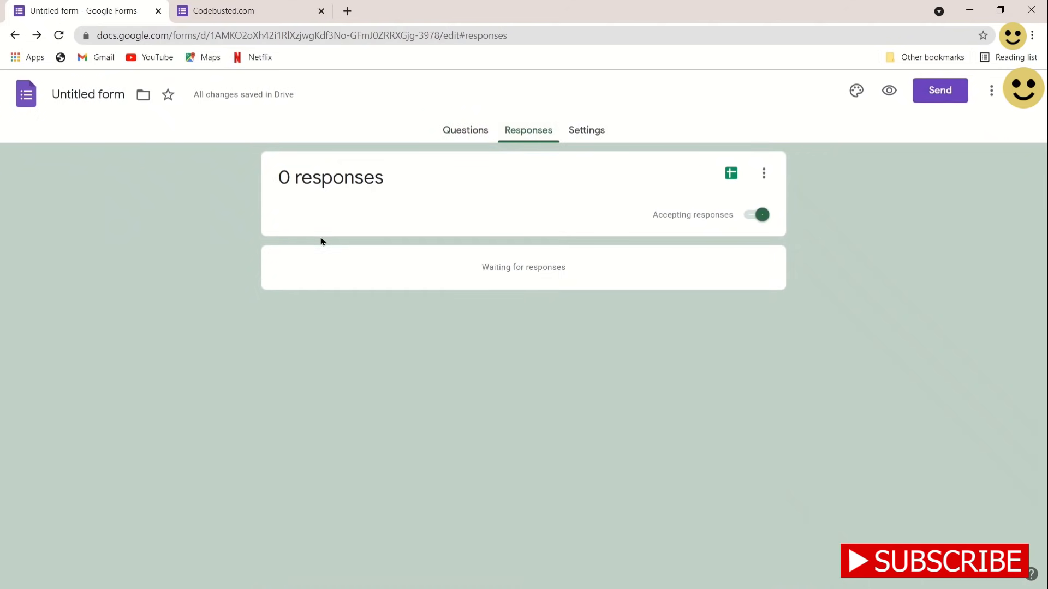
{"action": "left_click", "coordinate": [584, 132]}
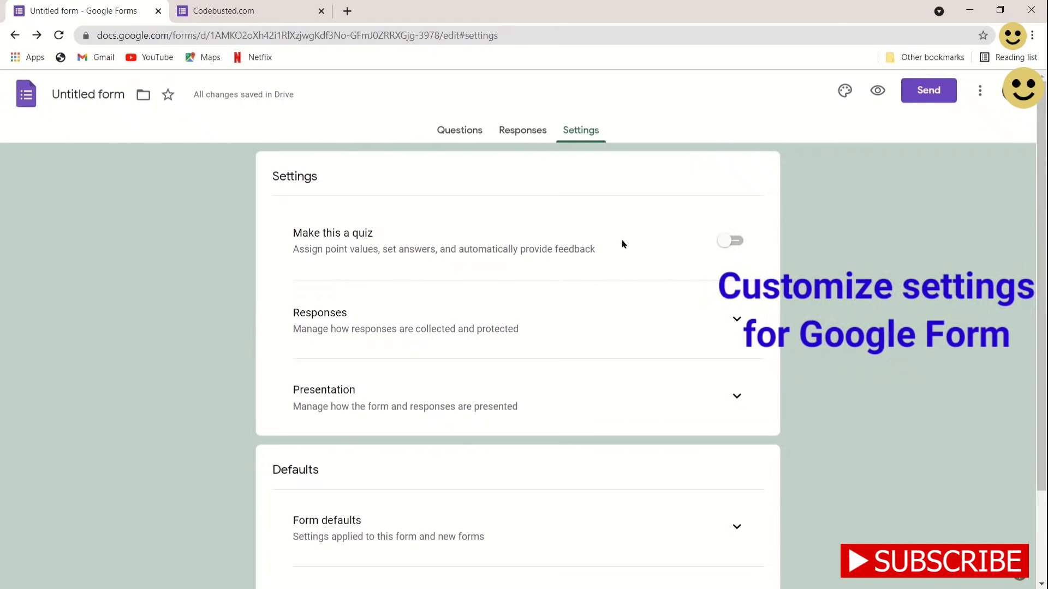
Collect respondents' email addresses and send response copies only when requested
{"action": "left_click", "coordinate": [735, 319]}
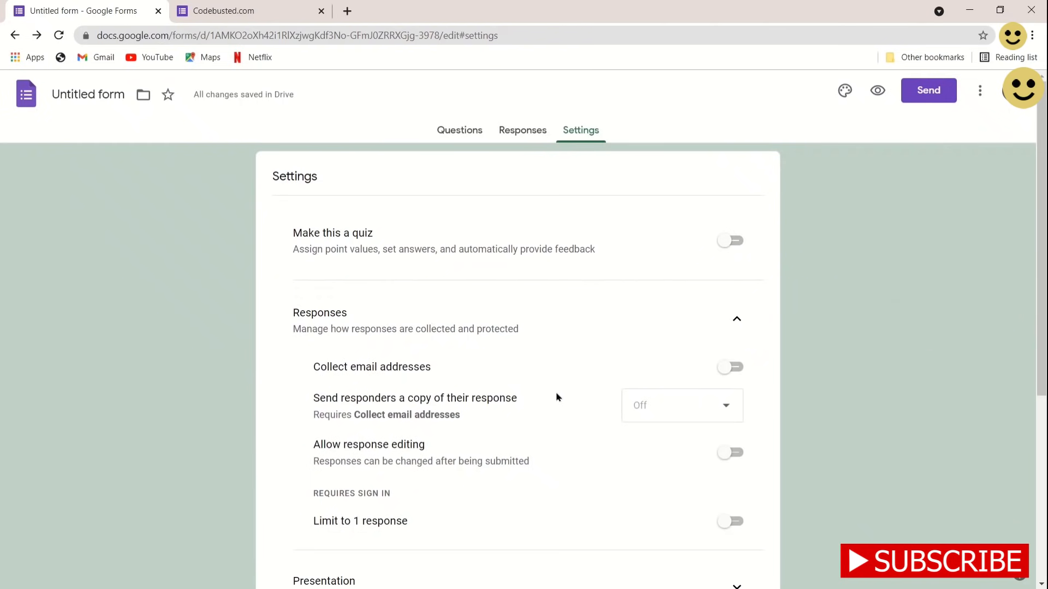
{"action": "scroll", "coordinate": [556, 397], "scroll_direction": "down", "scroll_amount": 1}
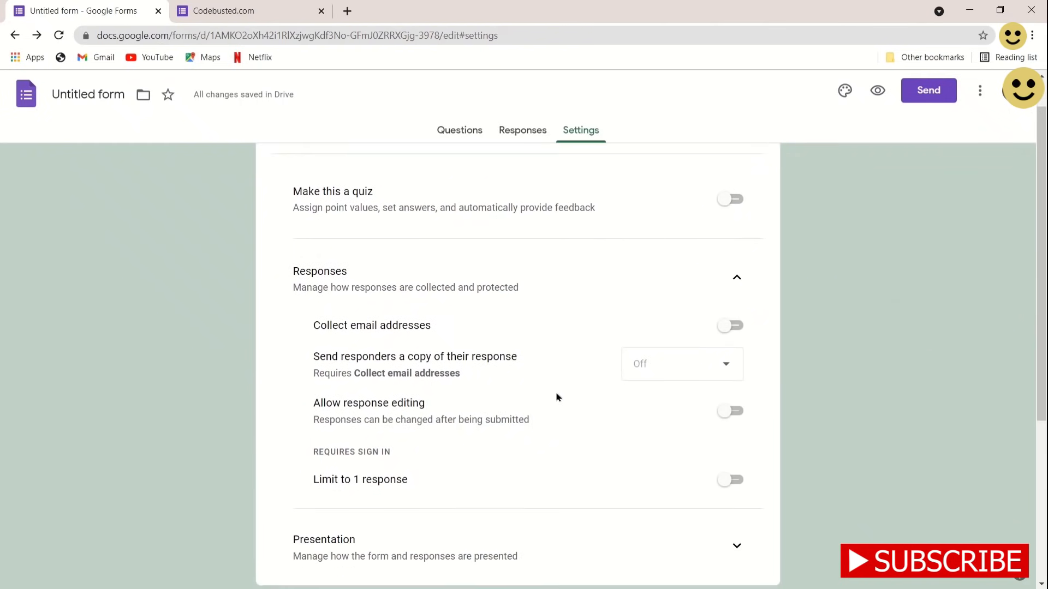
{"action": "left_click", "coordinate": [729, 325]}
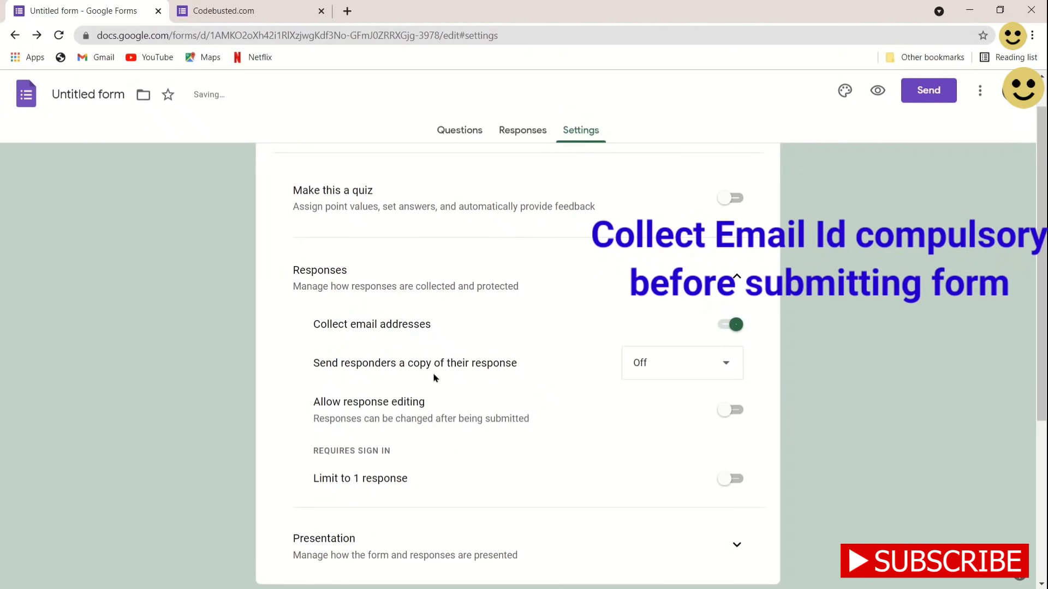
{"action": "left_click", "coordinate": [685, 367]}
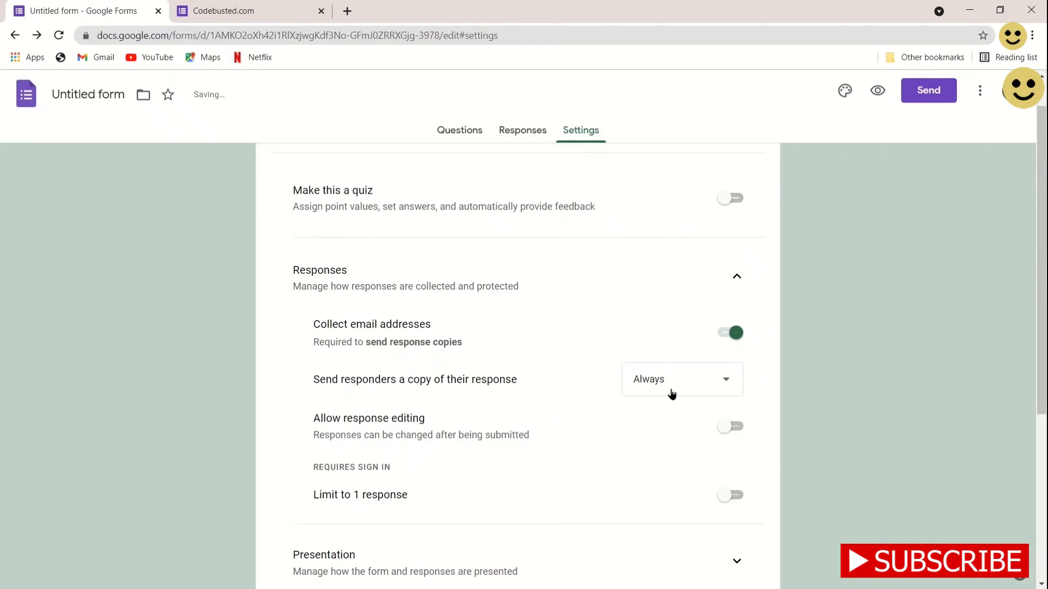
{"action": "left_click", "coordinate": [672, 392]}
{"action": "left_click", "coordinate": [672, 349]}
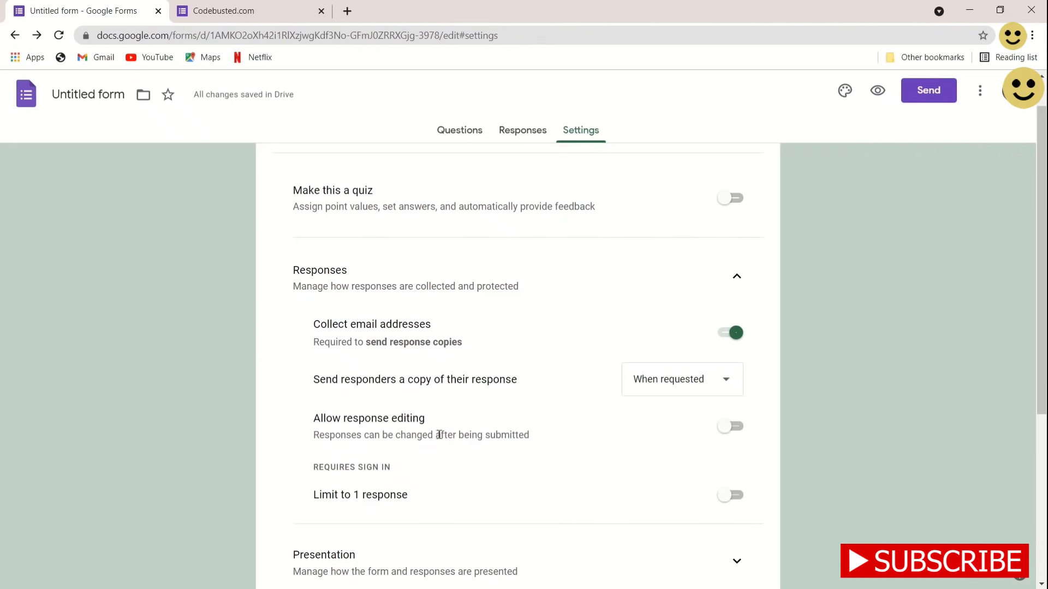
Keep response editing off and limit each respondent to 1 response
{"action": "left_click", "coordinate": [726, 432]}
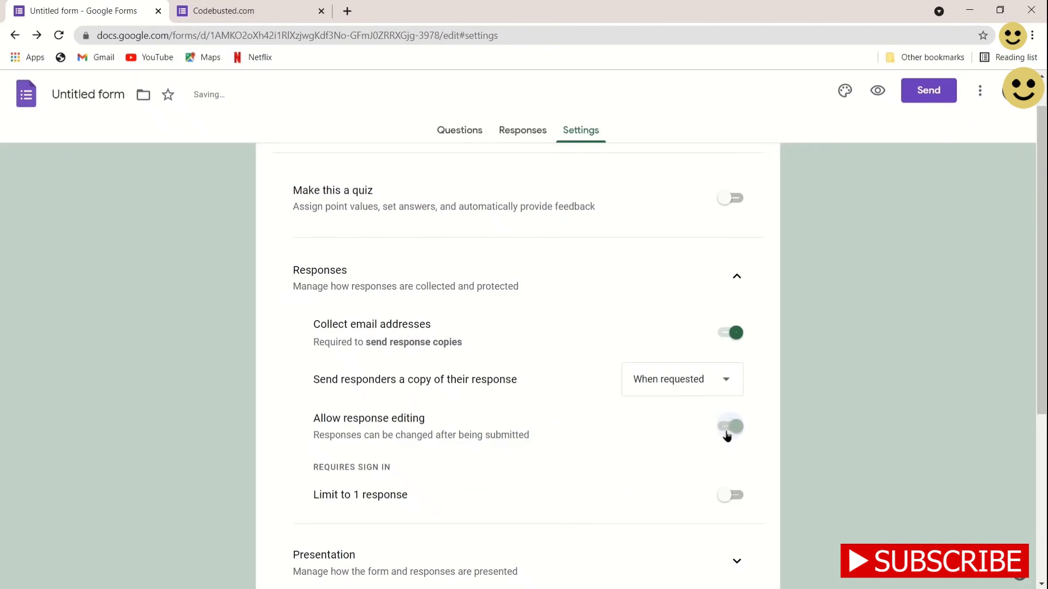
{"action": "left_click", "coordinate": [726, 432]}
{"action": "left_click", "coordinate": [732, 496]}
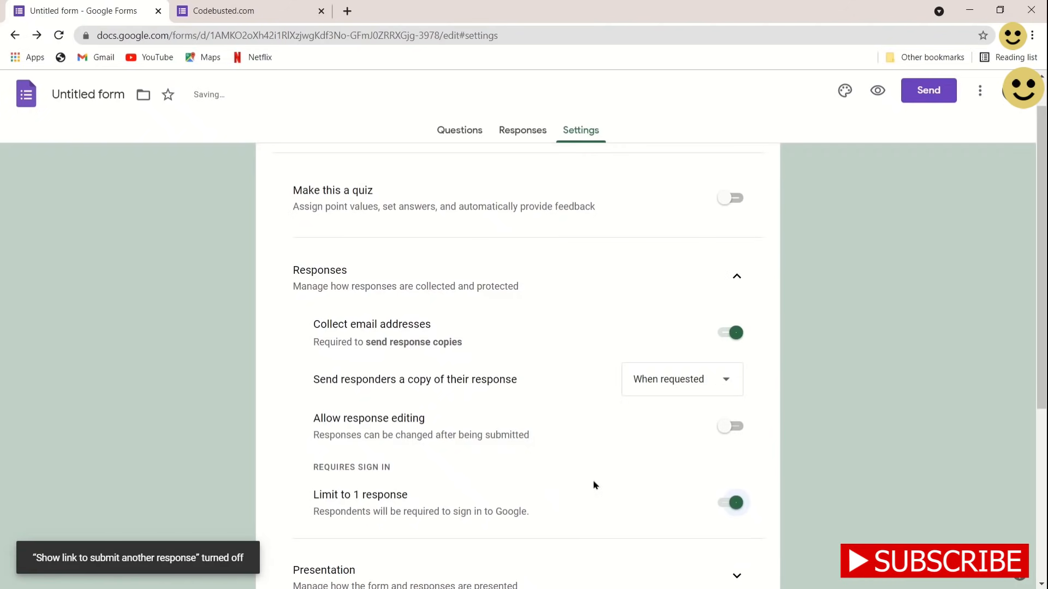
{"action": "scroll", "coordinate": [579, 497], "scroll_direction": "down", "scroll_amount": 3}
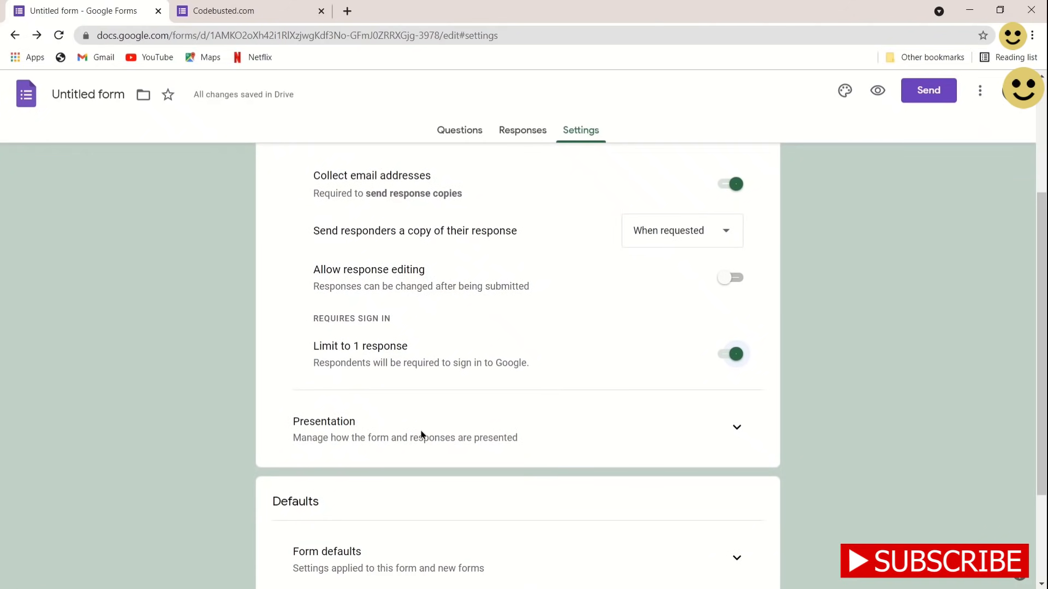
Turn on Show progress bar in the Presentation settings
{"action": "left_click", "coordinate": [734, 429]}
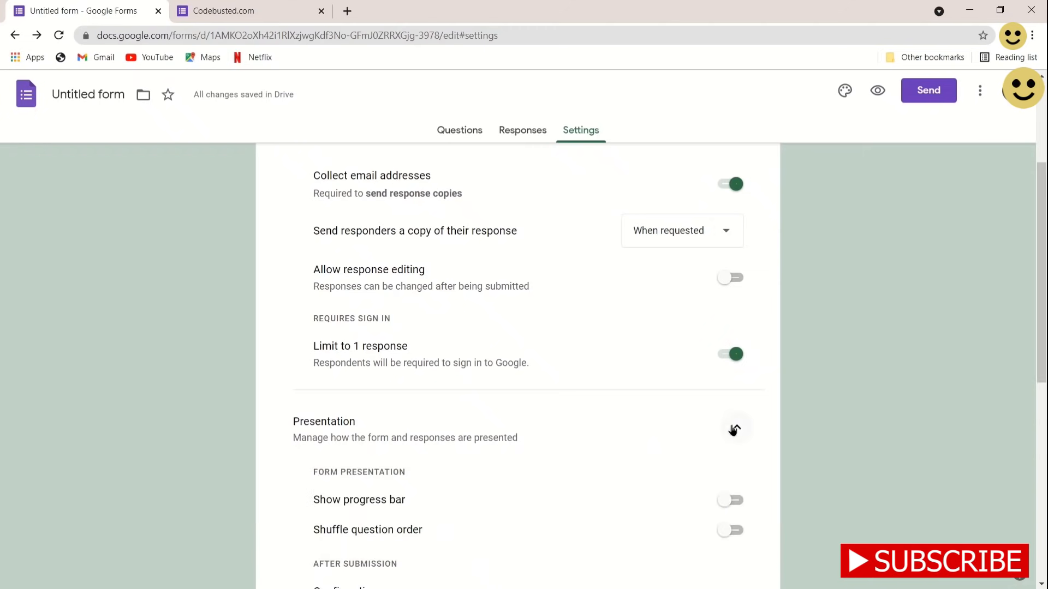
{"action": "scroll", "coordinate": [482, 423], "scroll_direction": "down", "scroll_amount": 3}
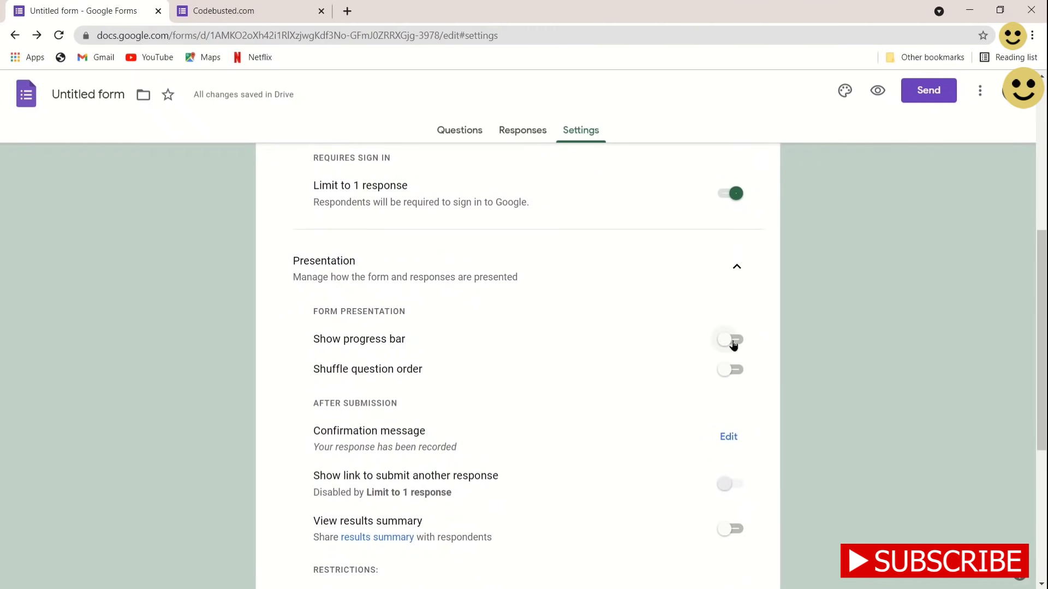
{"action": "left_click", "coordinate": [735, 343]}
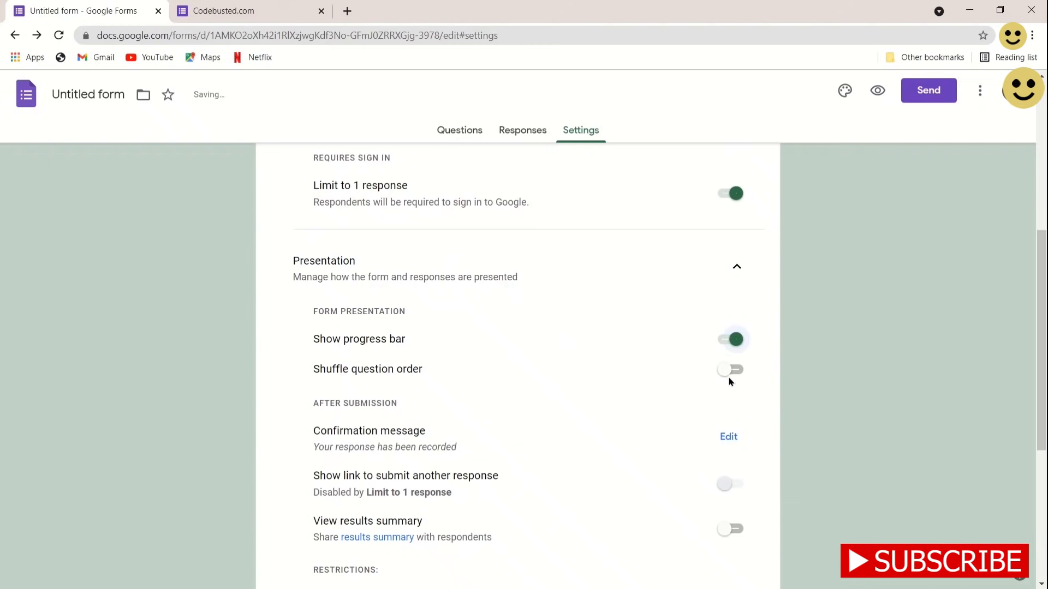
{"action": "scroll", "coordinate": [558, 460], "scroll_direction": "down", "scroll_amount": 4}
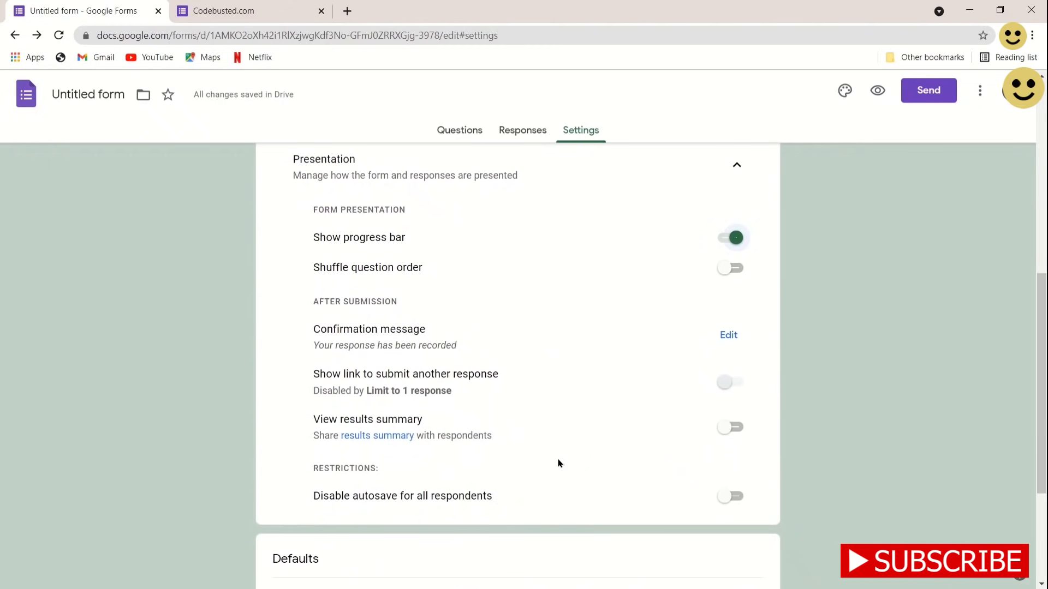
{"action": "scroll", "coordinate": [558, 463], "scroll_direction": "down", "scroll_amount": 2}
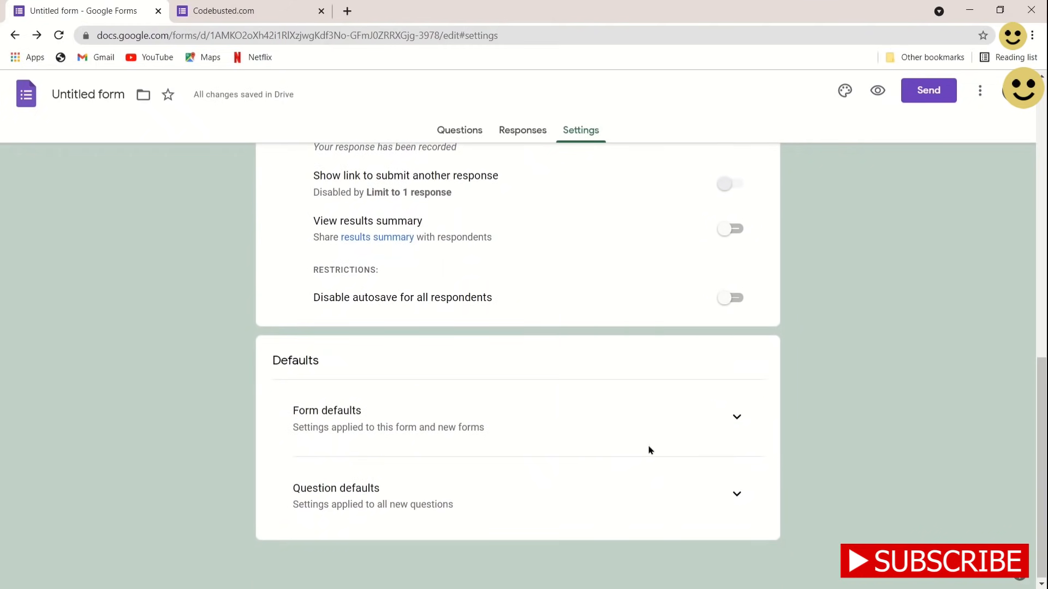
Check the Responses and Questions tabs, then bring up the Send form dialog
{"action": "scroll", "coordinate": [739, 420], "scroll_direction": "up", "scroll_amount": 6}
{"action": "scroll", "coordinate": [743, 423], "scroll_direction": "up", "scroll_amount": 6}
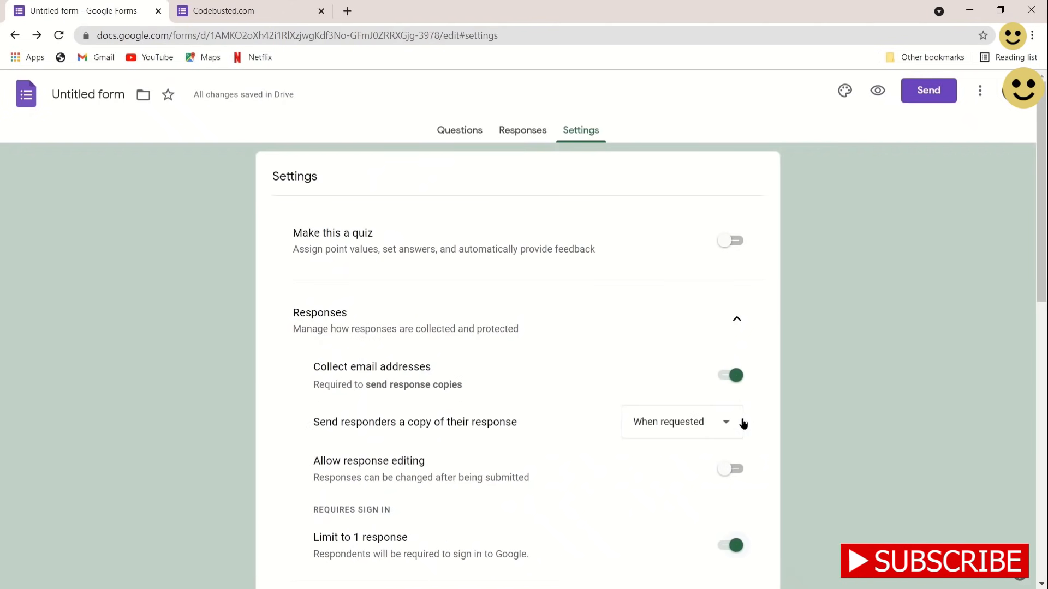
{"action": "left_click", "coordinate": [517, 128]}
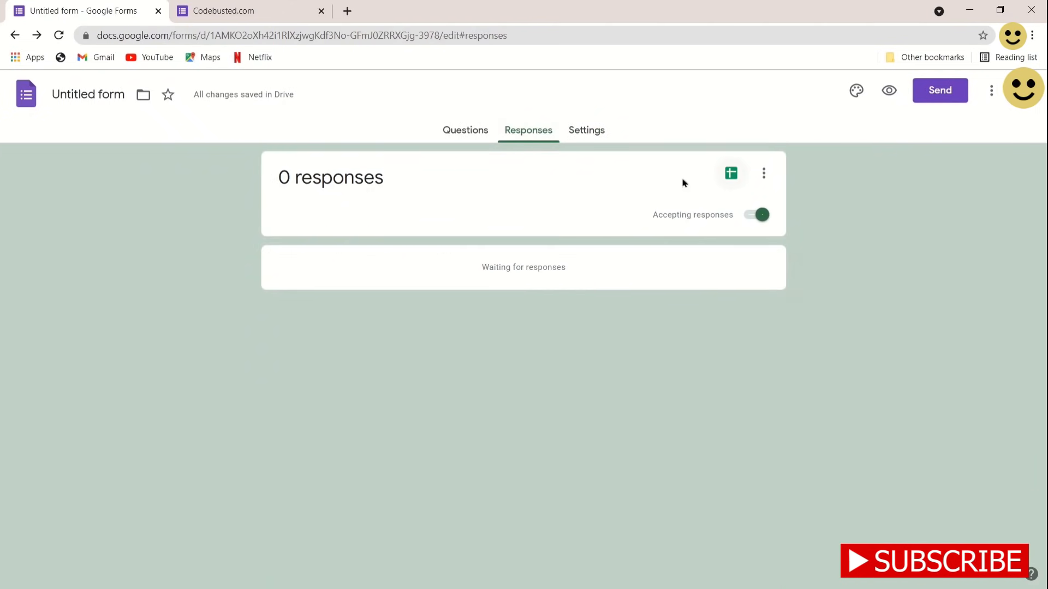
{"action": "left_click", "coordinate": [454, 129]}
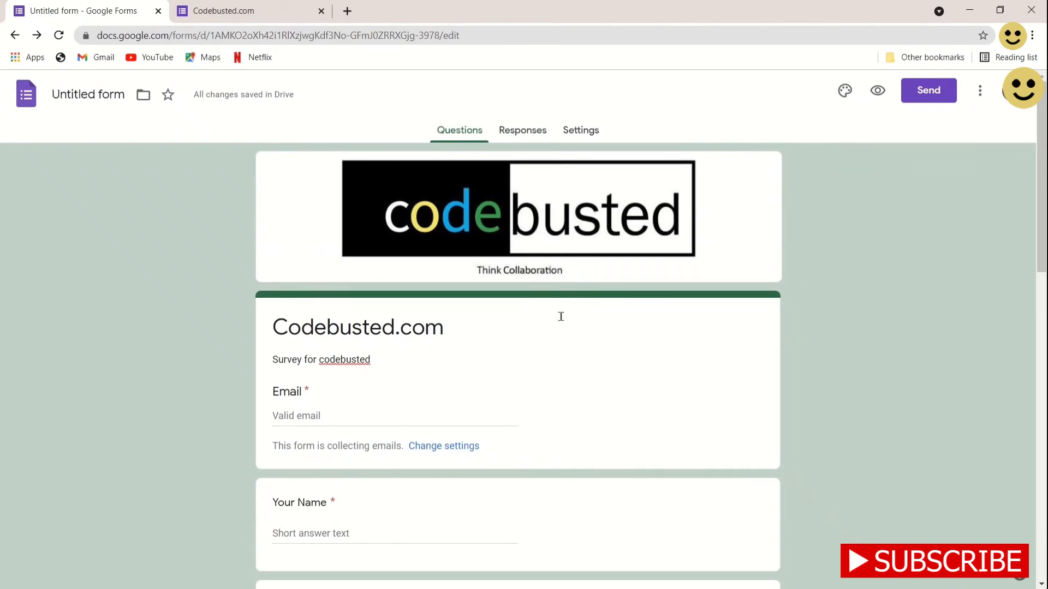
{"action": "scroll", "coordinate": [561, 319], "scroll_direction": "down", "scroll_amount": 15}
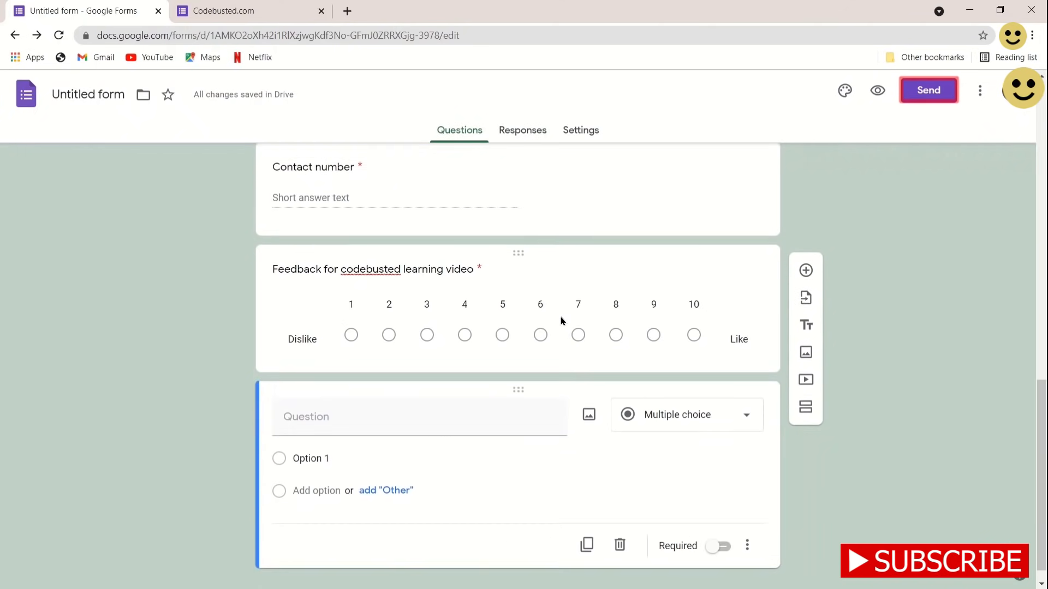
{"action": "left_click", "coordinate": [928, 91]}
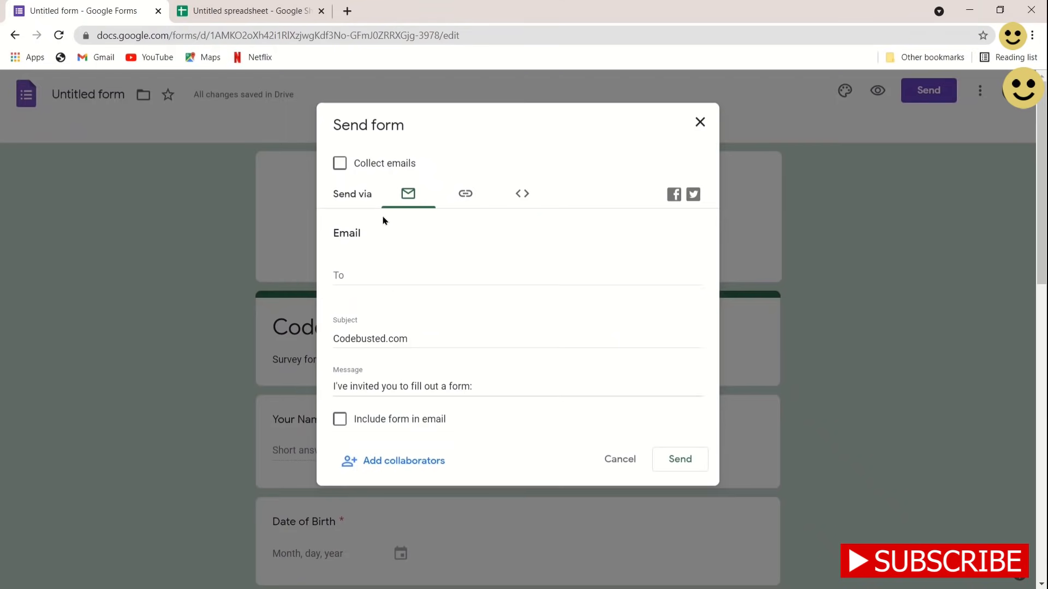
{"action": "left_click", "coordinate": [339, 164]}
{"action": "left_click", "coordinate": [339, 164]}
{"action": "left_click", "coordinate": [465, 194]}
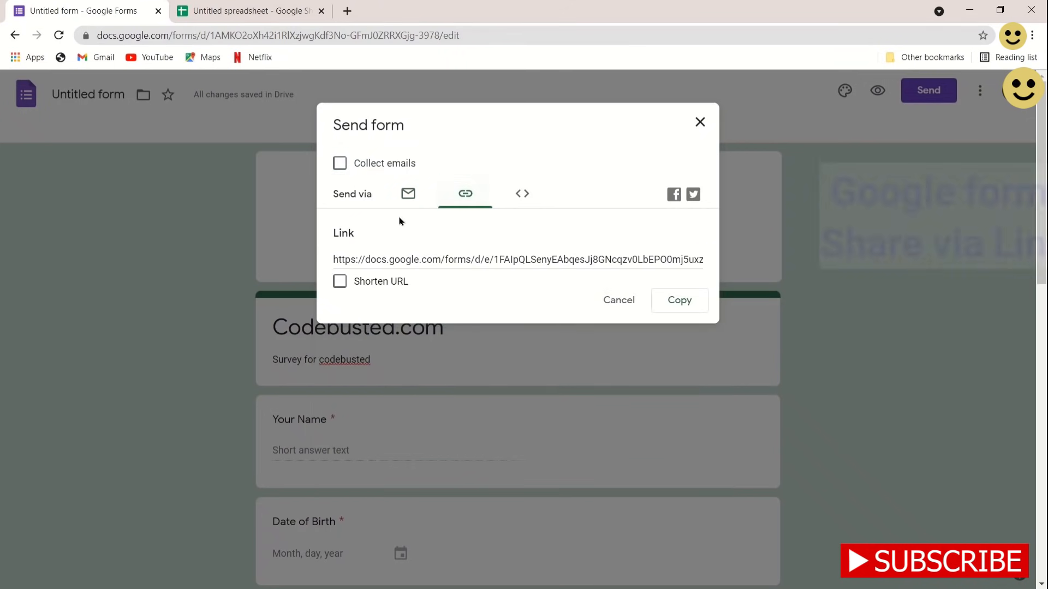
{"action": "left_click", "coordinate": [339, 281]}
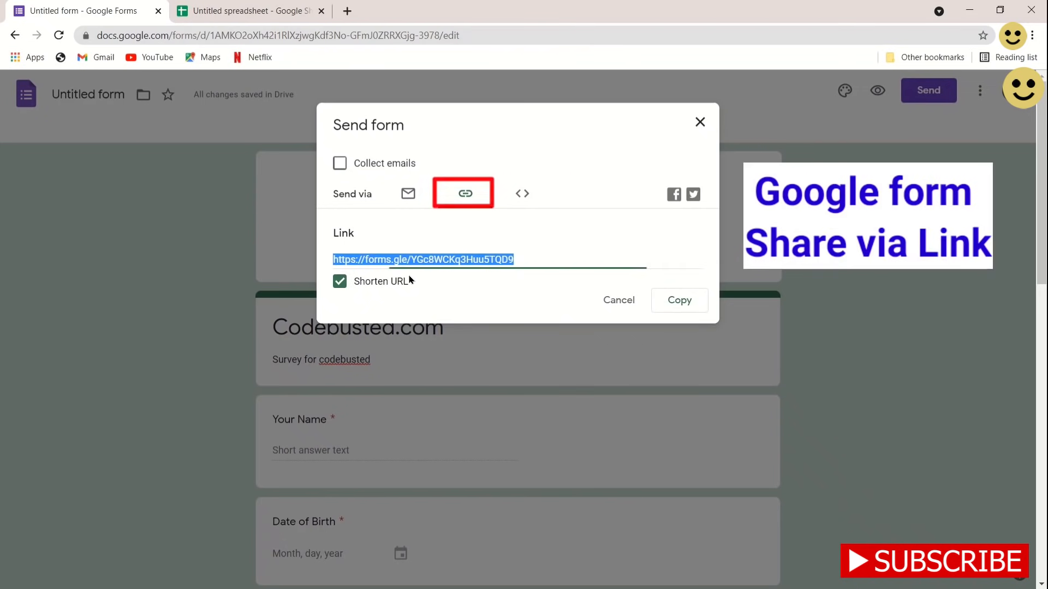
{"action": "left_click", "coordinate": [357, 280]}
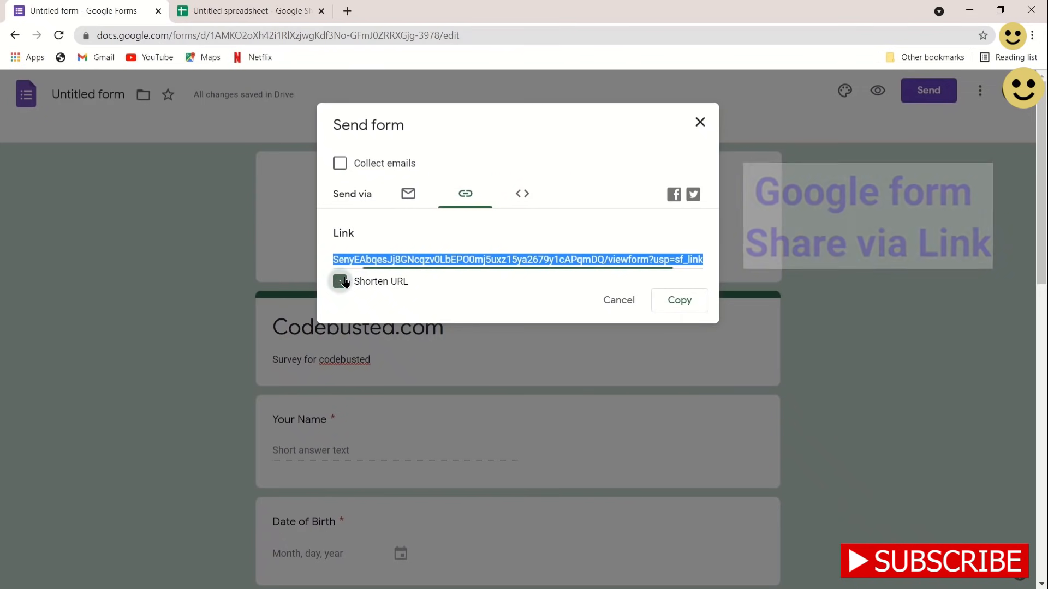
{"action": "left_click", "coordinate": [522, 192]}
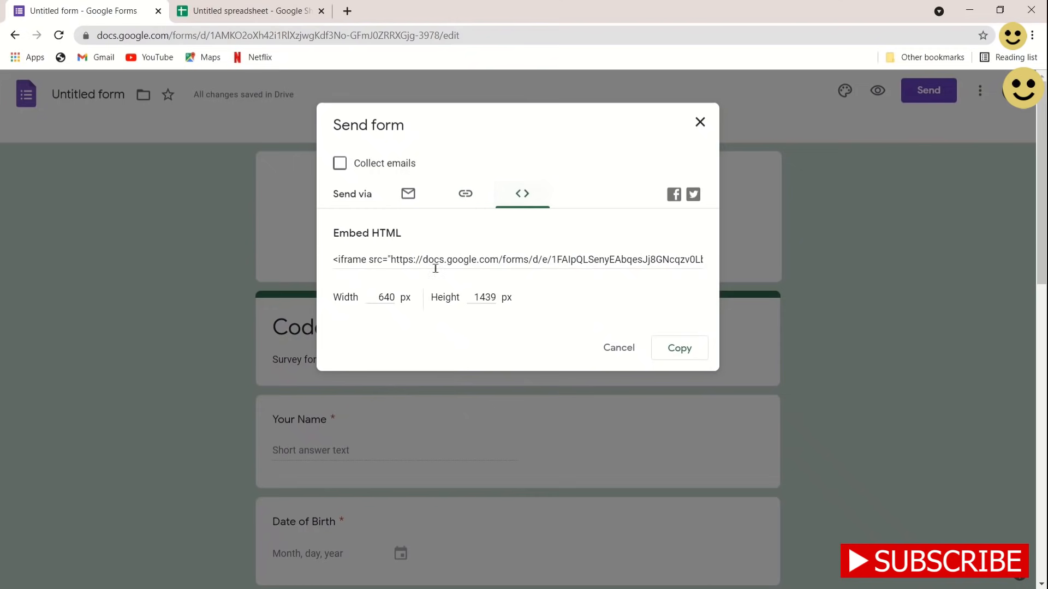
{"action": "left_click", "coordinate": [458, 202]}
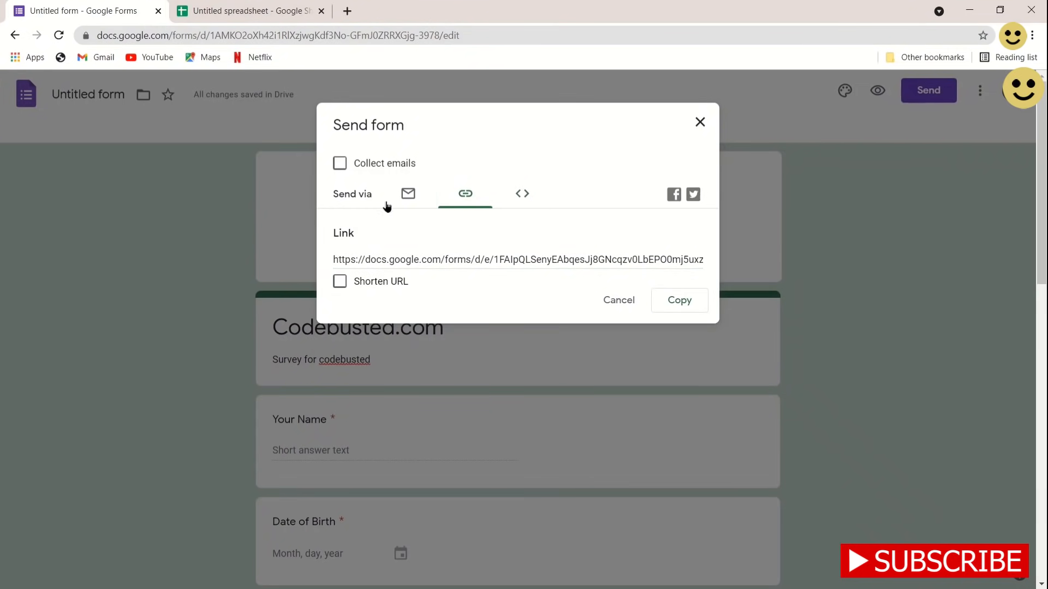
{"action": "left_click", "coordinate": [408, 196]}
{"action": "left_click", "coordinate": [386, 272]}
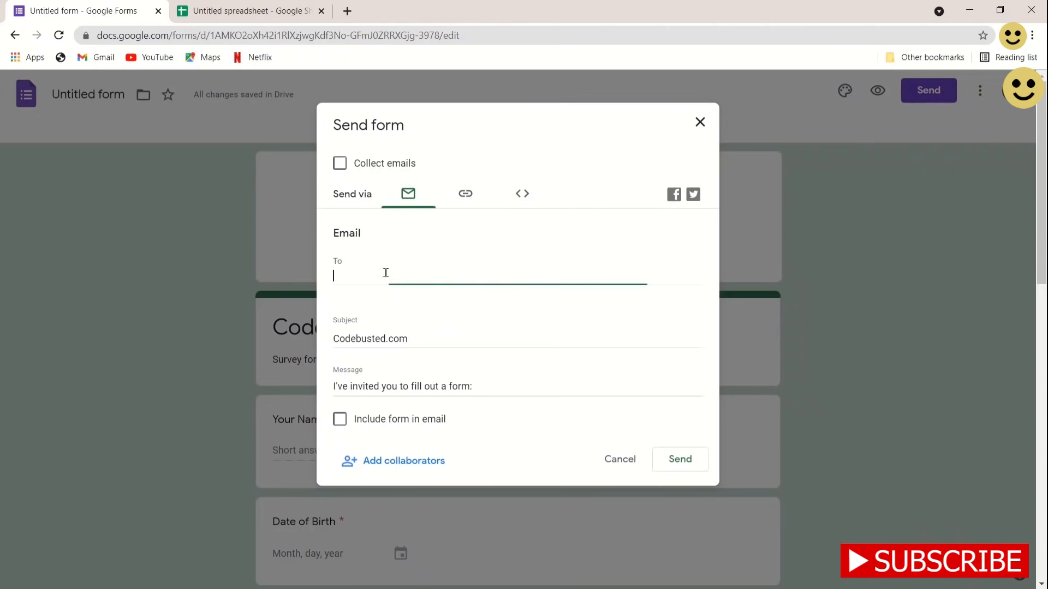
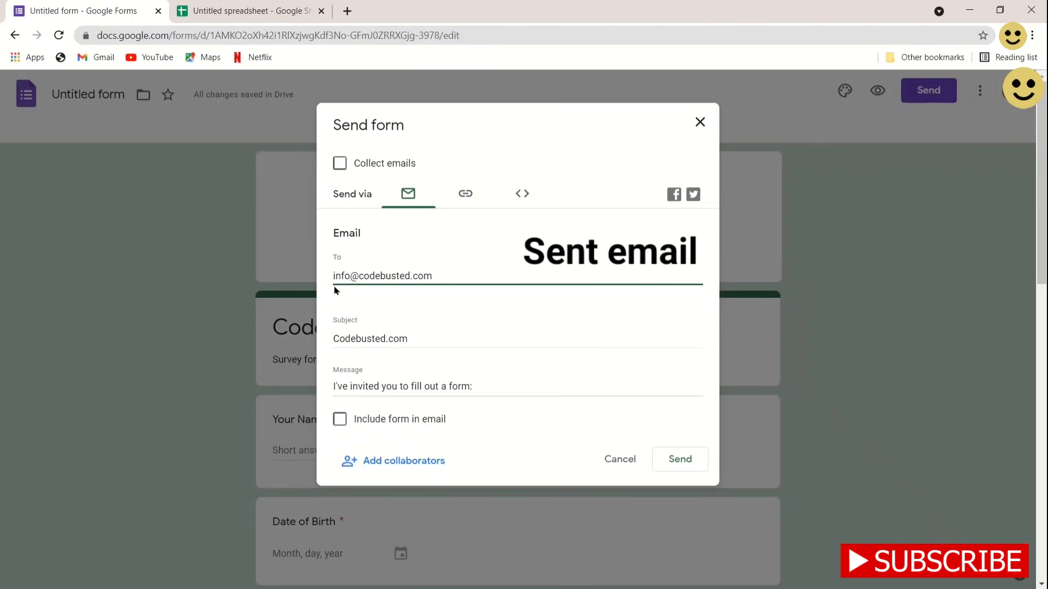
Address the invitation email to the recipient with the form included in the email
{"action": "left_click", "coordinate": [418, 344]}
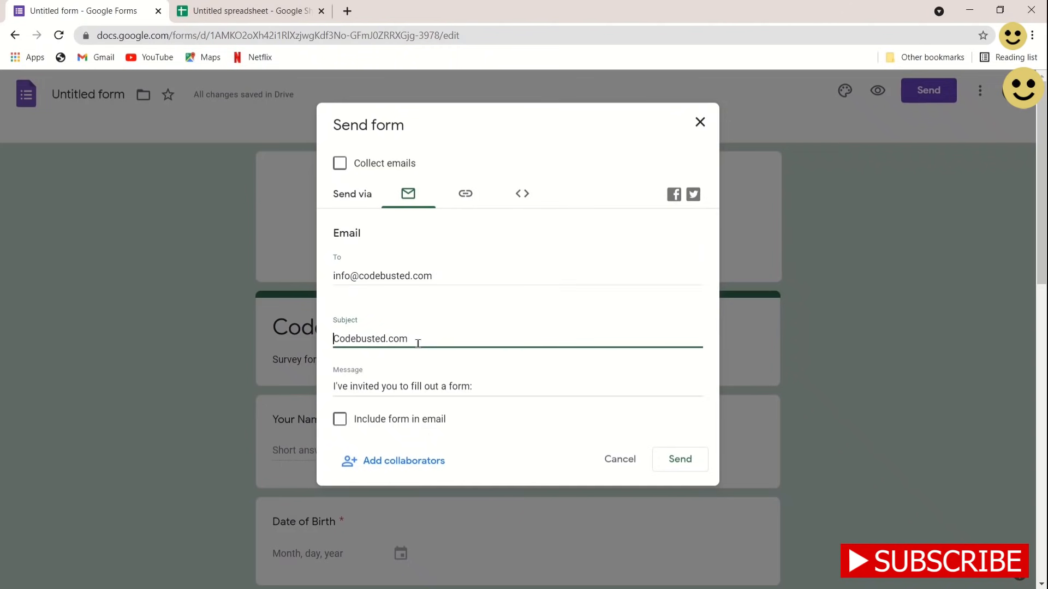
{"action": "left_click", "coordinate": [340, 421]}
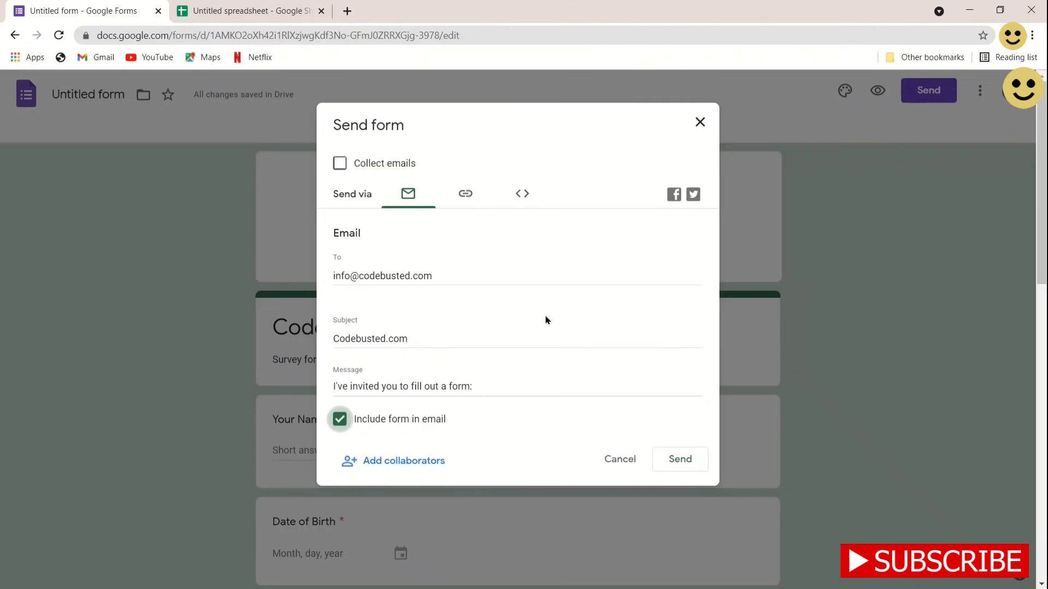
{"action": "left_click", "coordinate": [470, 193]}
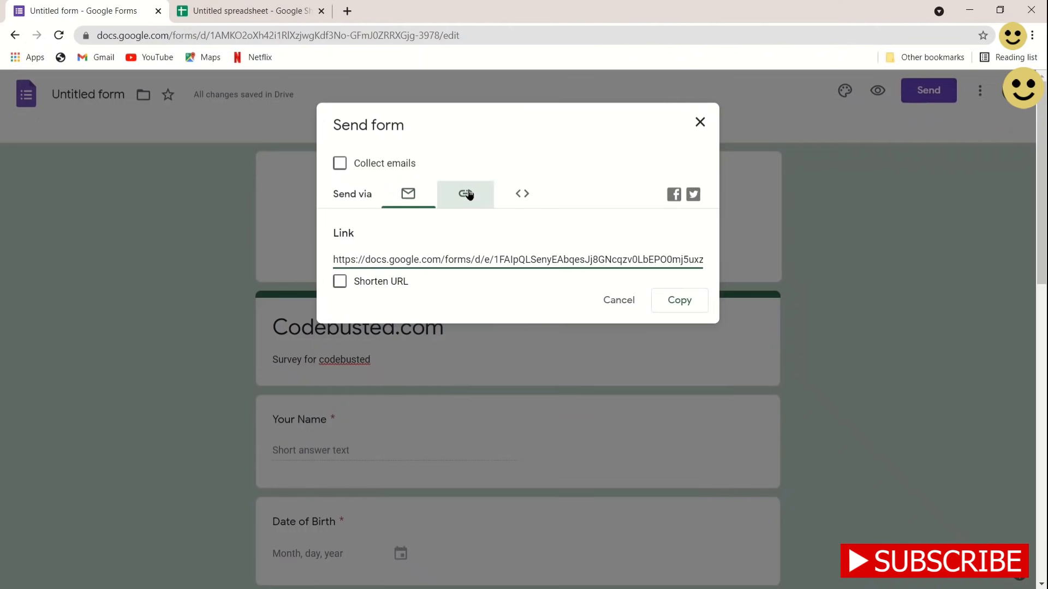
{"action": "left_click", "coordinate": [340, 282]}
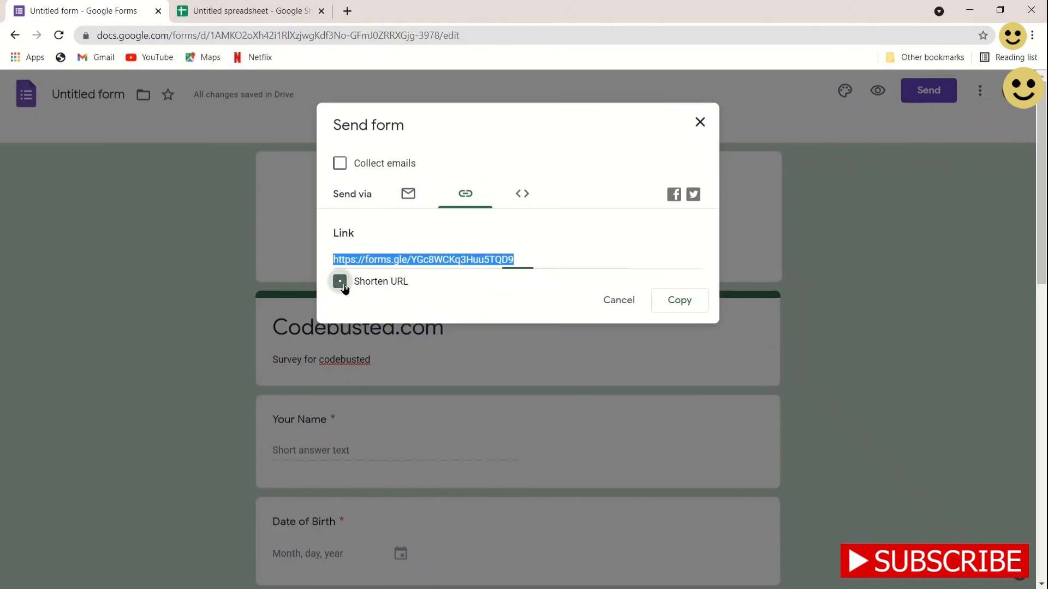
{"action": "left_click", "coordinate": [678, 300]}
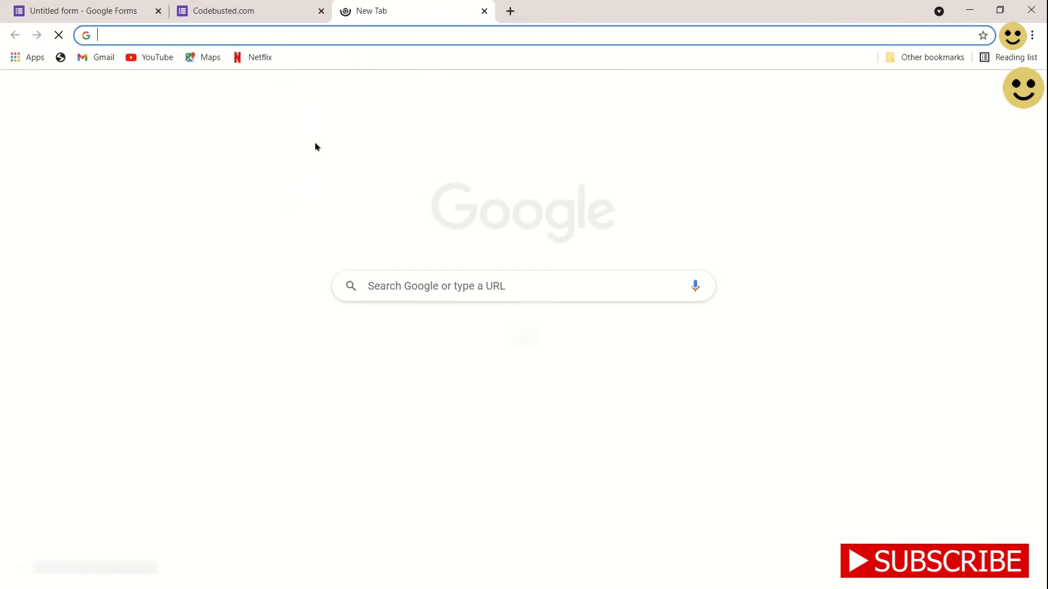
Load the form from the pasted link and select the misspelled domain in the email answer
{"action": "key", "text": "ctrl+v"}
{"action": "key", "text": "Return"}
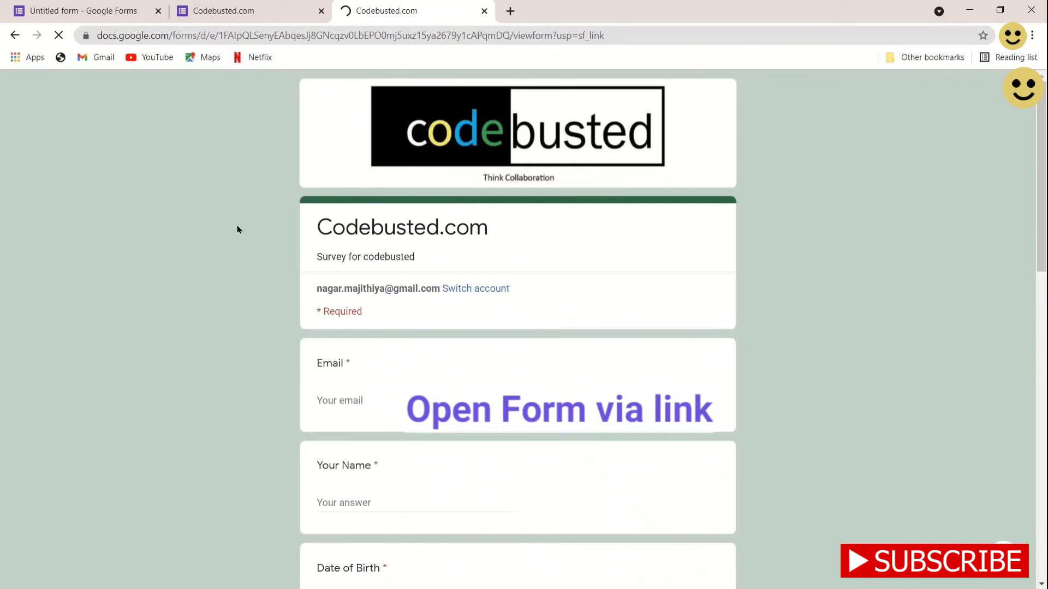
{"action": "scroll", "coordinate": [380, 393], "scroll_direction": "down", "scroll_amount": 4}
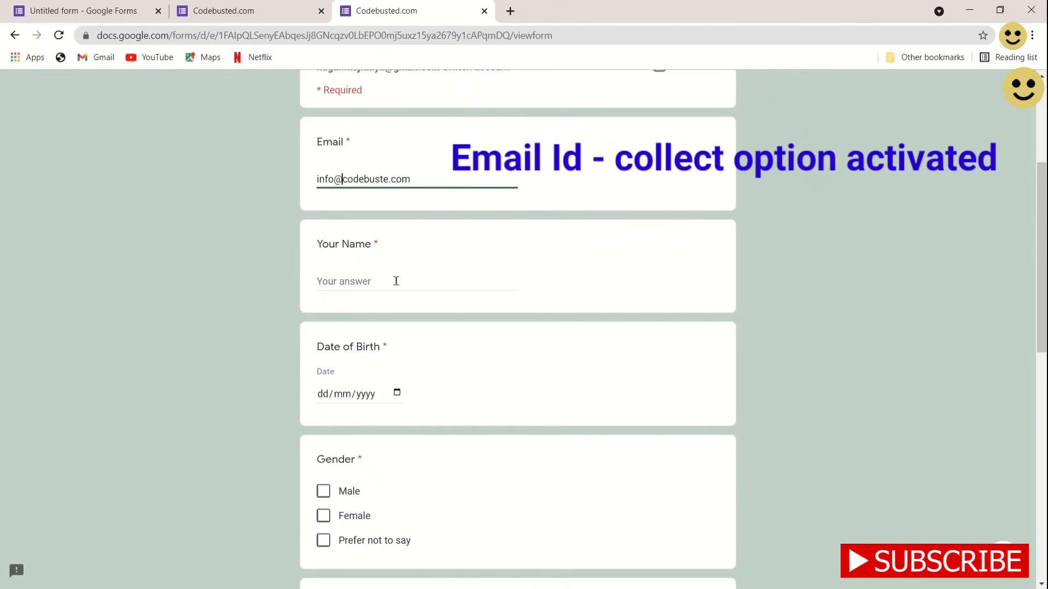
{"action": "key", "text": "shift+End"}
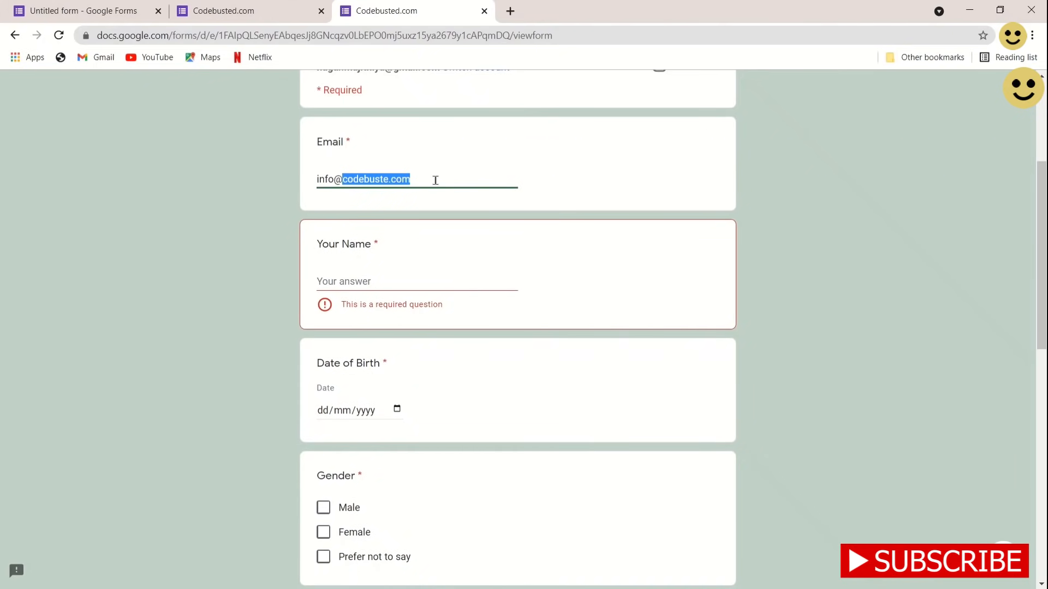
Enter Codebusted as the name and pick 18/09/2021 as the date of birth
{"action": "left_click", "coordinate": [383, 288]}
{"action": "type", "text": "Codebusted"}
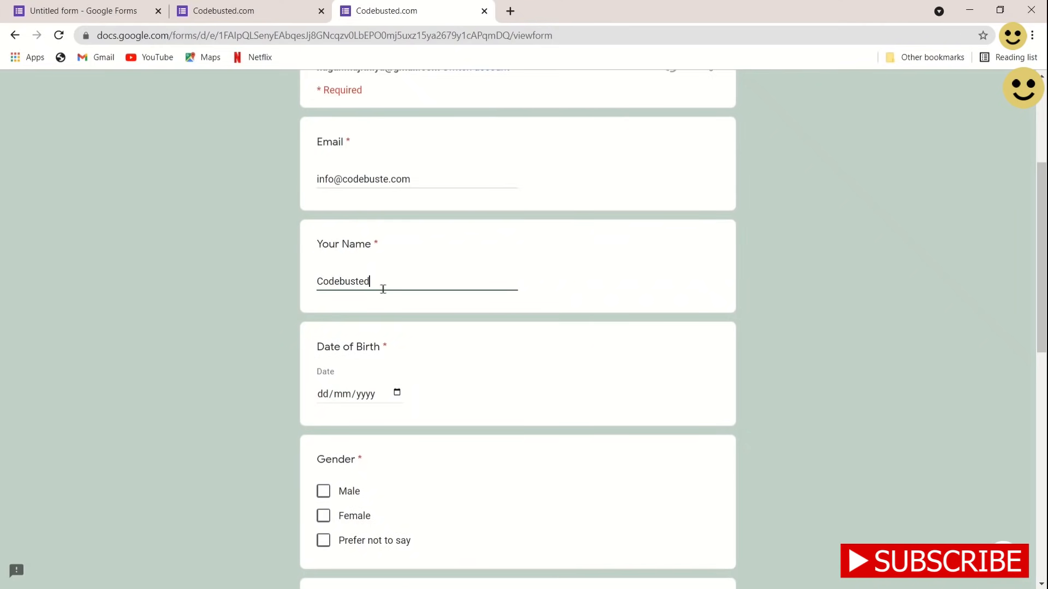
{"action": "left_click", "coordinate": [397, 393]}
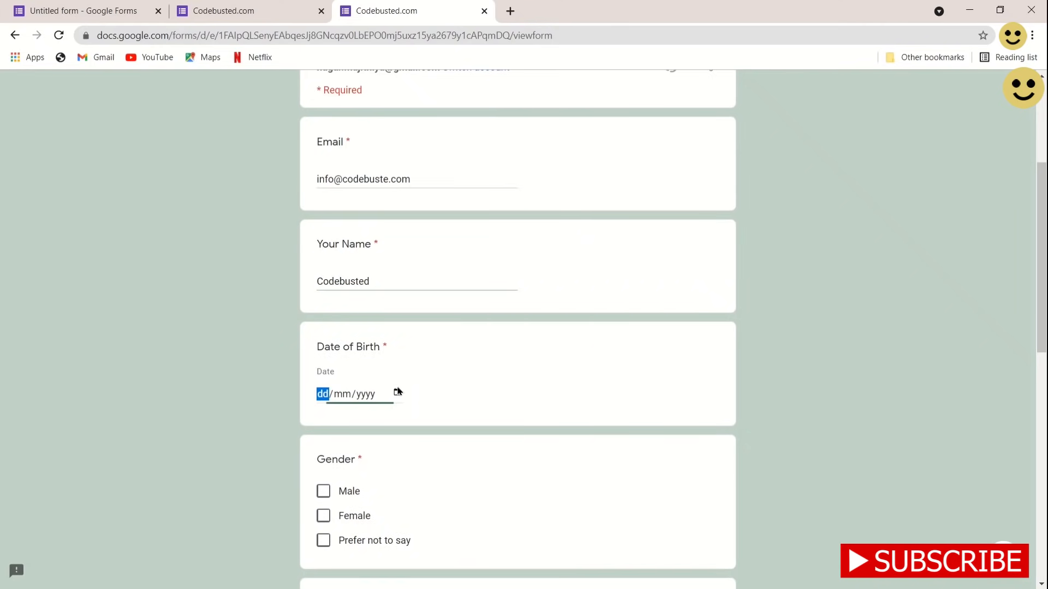
{"action": "left_click", "coordinate": [398, 394]}
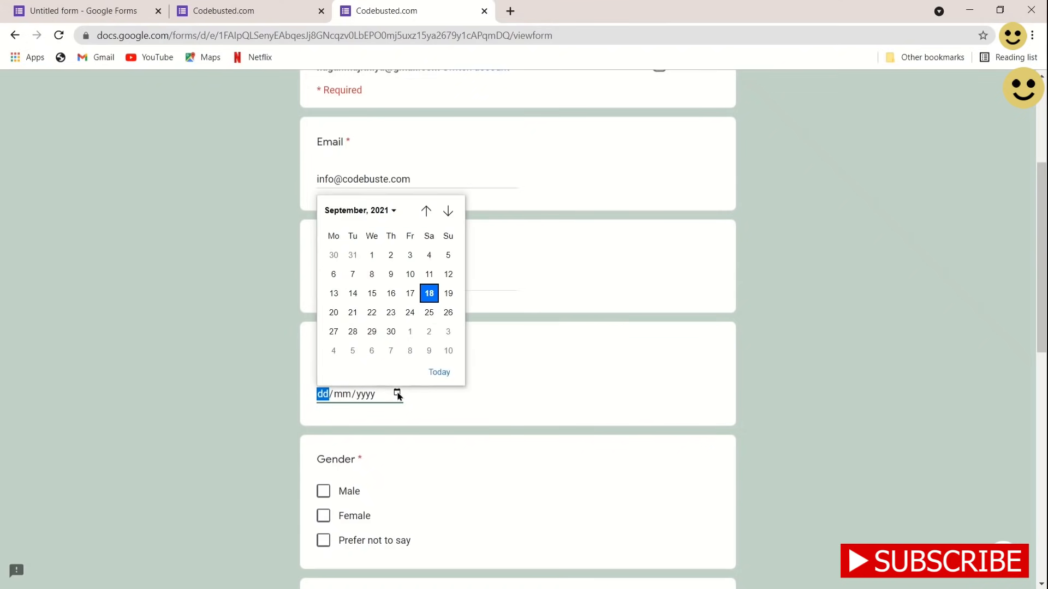
{"action": "left_click", "coordinate": [429, 294]}
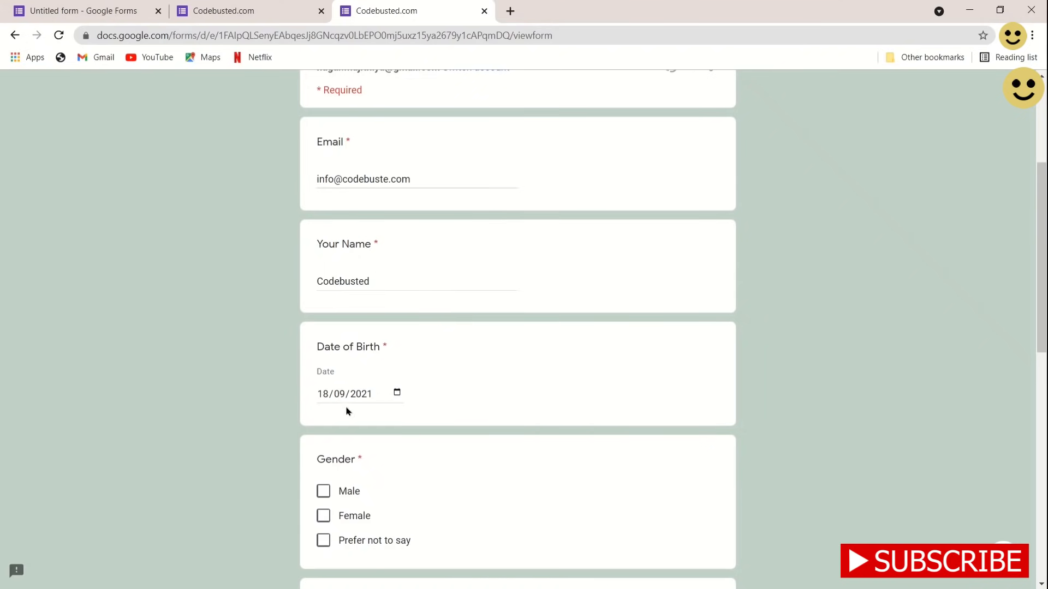
Answer Gender with Male and rate the feedback video 8
{"action": "scroll", "coordinate": [381, 510], "scroll_direction": "down", "scroll_amount": 2}
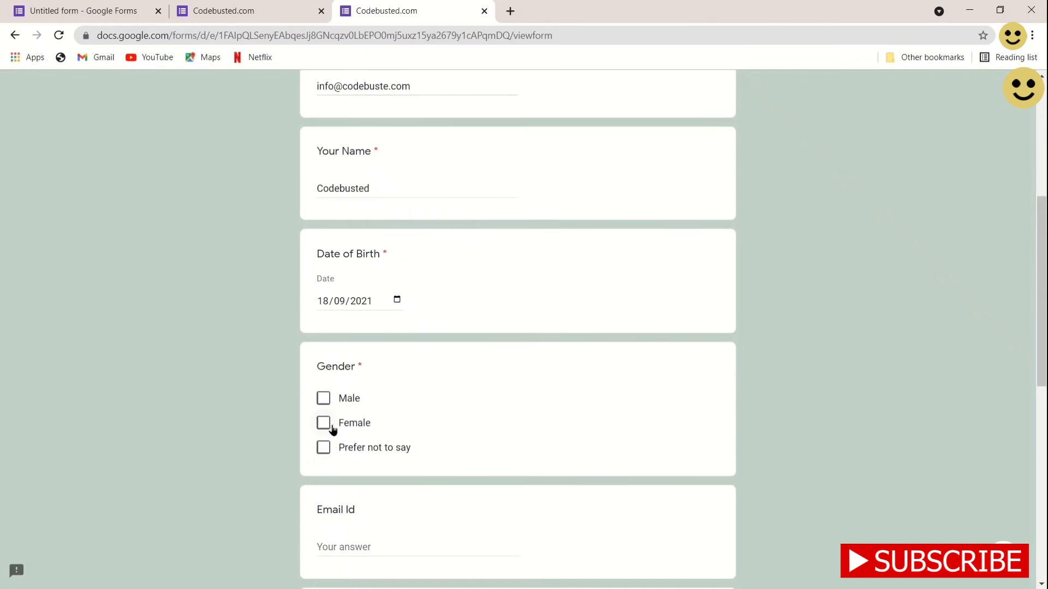
{"action": "left_click", "coordinate": [323, 398]}
{"action": "scroll", "coordinate": [472, 498], "scroll_direction": "down", "scroll_amount": 1}
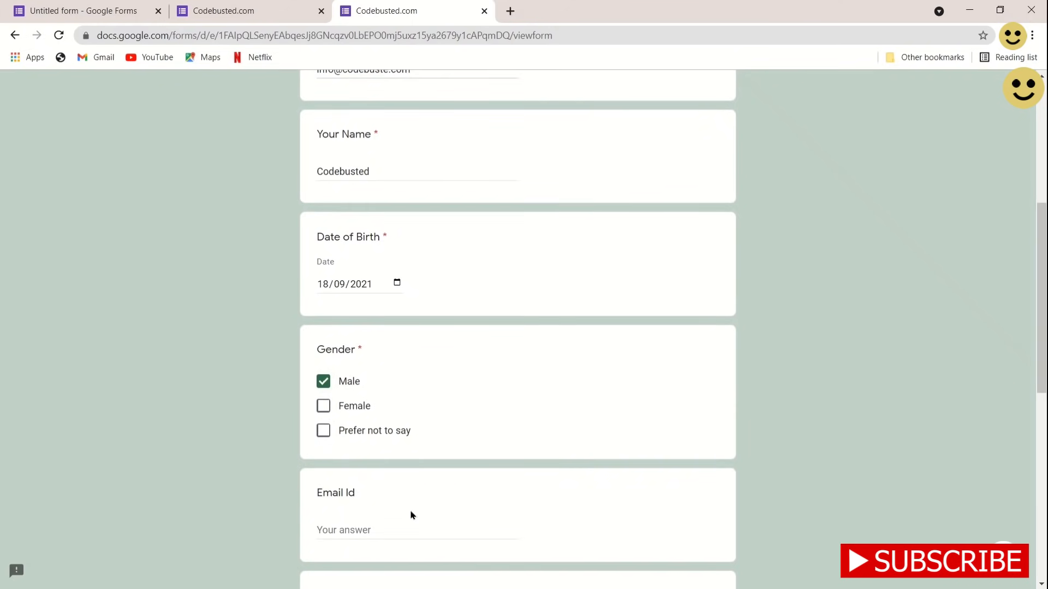
{"action": "scroll", "coordinate": [411, 515], "scroll_direction": "up", "scroll_amount": 2}
{"action": "scroll", "coordinate": [411, 515], "scroll_direction": "down", "scroll_amount": 2}
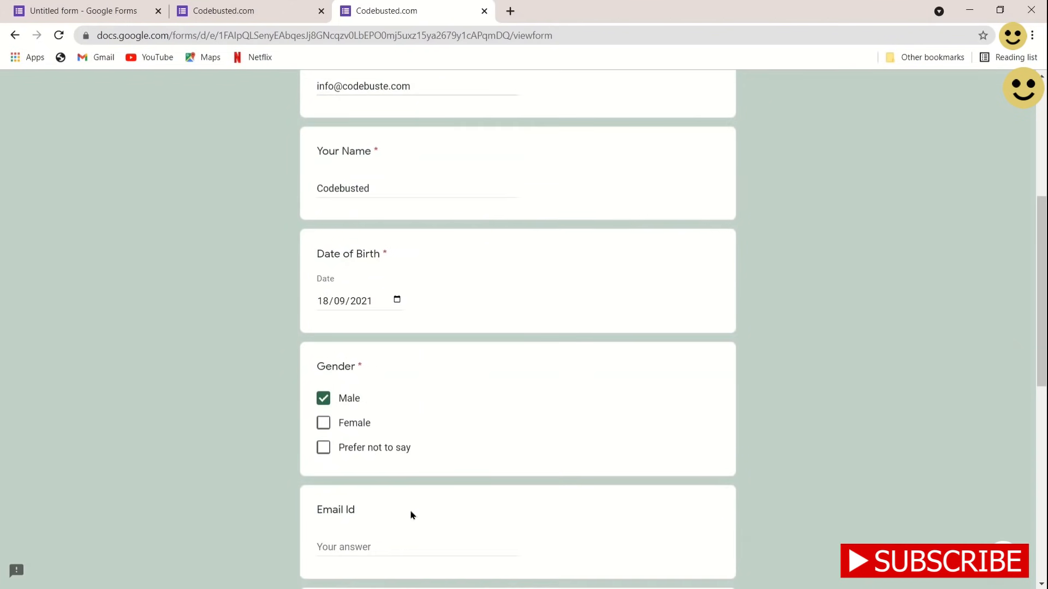
{"action": "scroll", "coordinate": [411, 515], "scroll_direction": "down", "scroll_amount": 4}
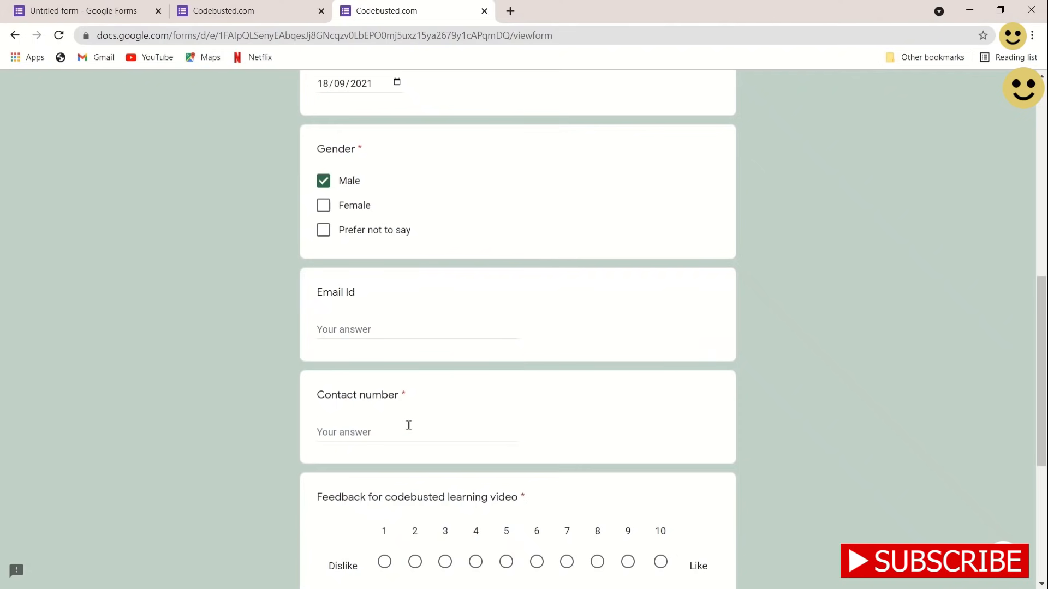
{"action": "scroll", "coordinate": [409, 427], "scroll_direction": "down", "scroll_amount": 3}
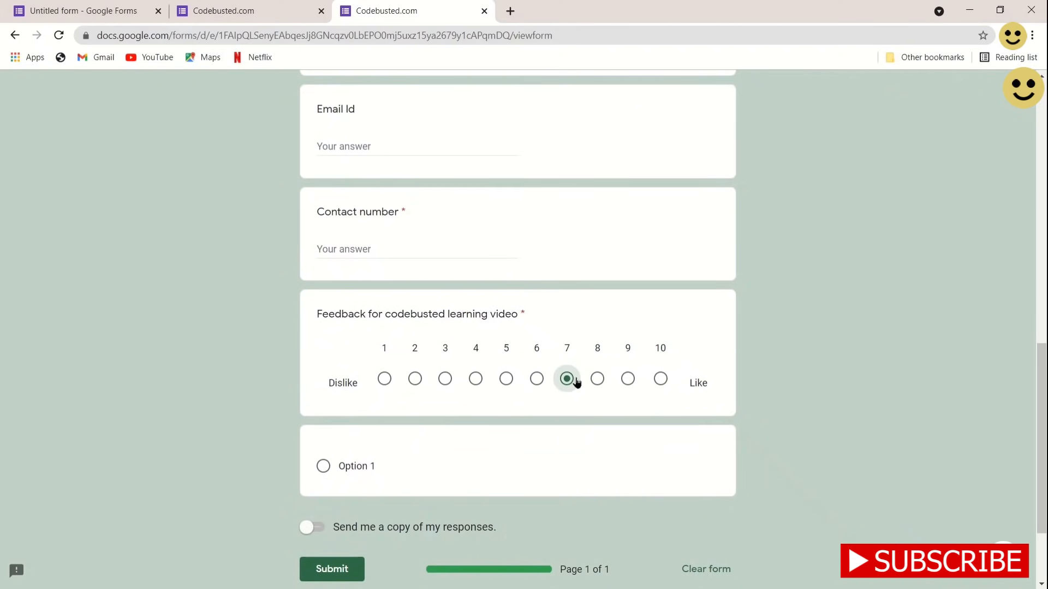
{"action": "left_click", "coordinate": [476, 382]}
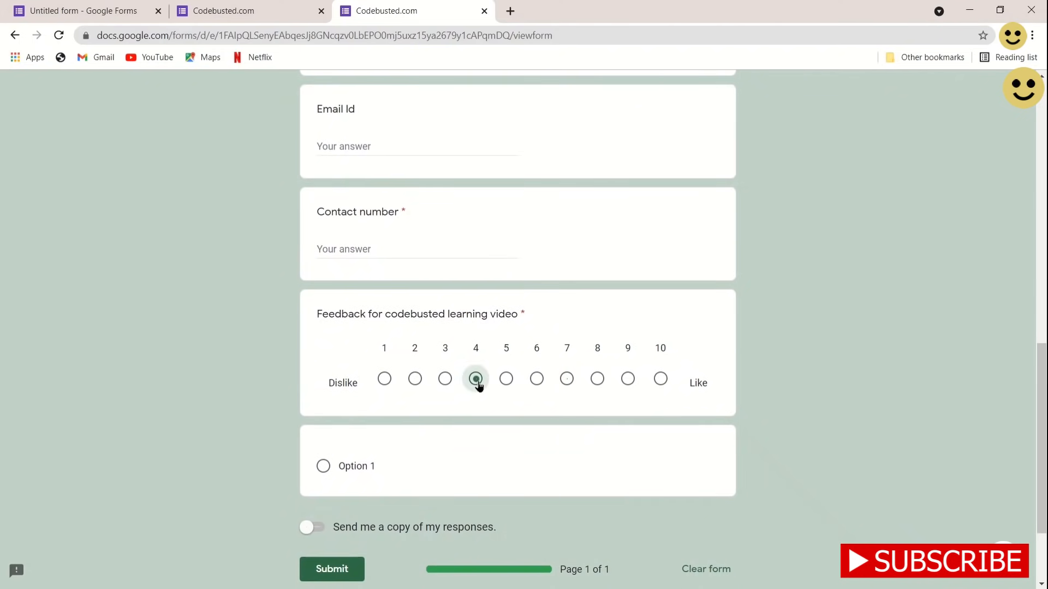
{"action": "left_click", "coordinate": [597, 381]}
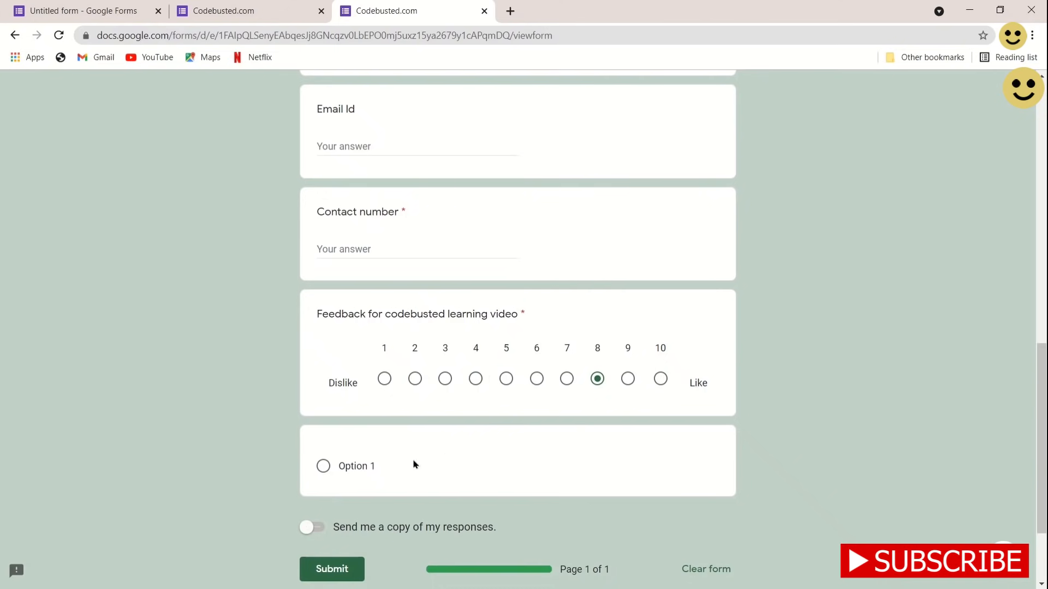
Leave Option 1 unselected and request a copy of the responses
{"action": "left_click", "coordinate": [324, 467]}
{"action": "left_click", "coordinate": [325, 467]}
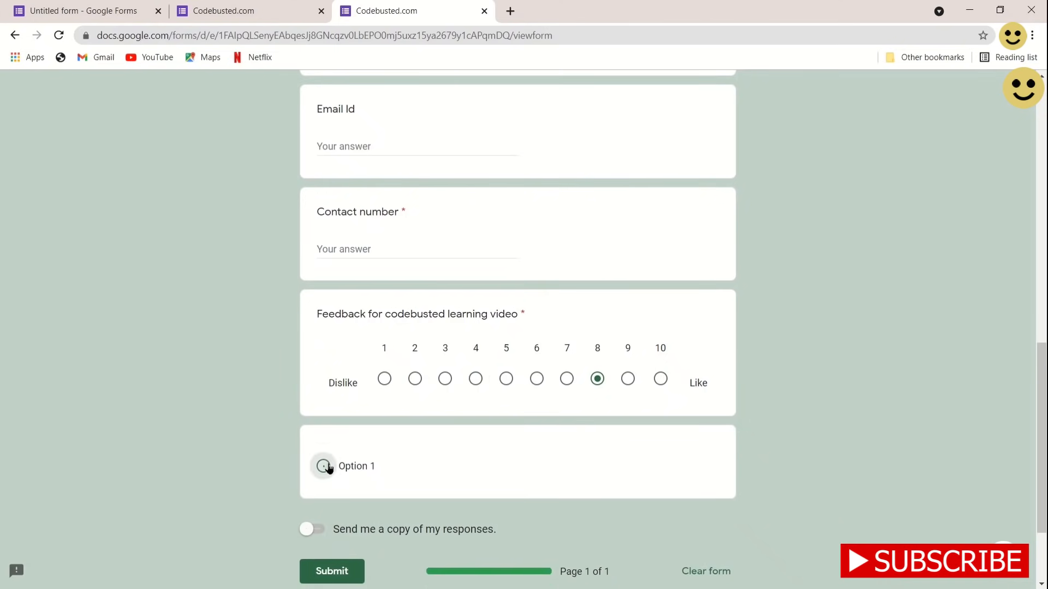
{"action": "scroll", "coordinate": [449, 450], "scroll_direction": "down", "scroll_amount": 1}
{"action": "scroll", "coordinate": [450, 450], "scroll_direction": "down", "scroll_amount": 1}
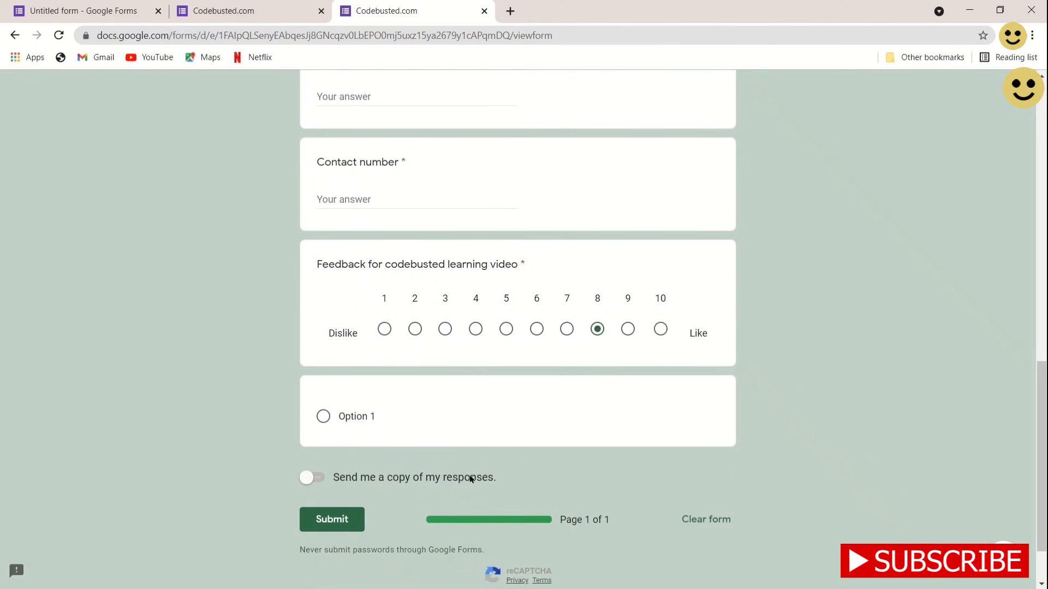
{"action": "left_click", "coordinate": [318, 477]}
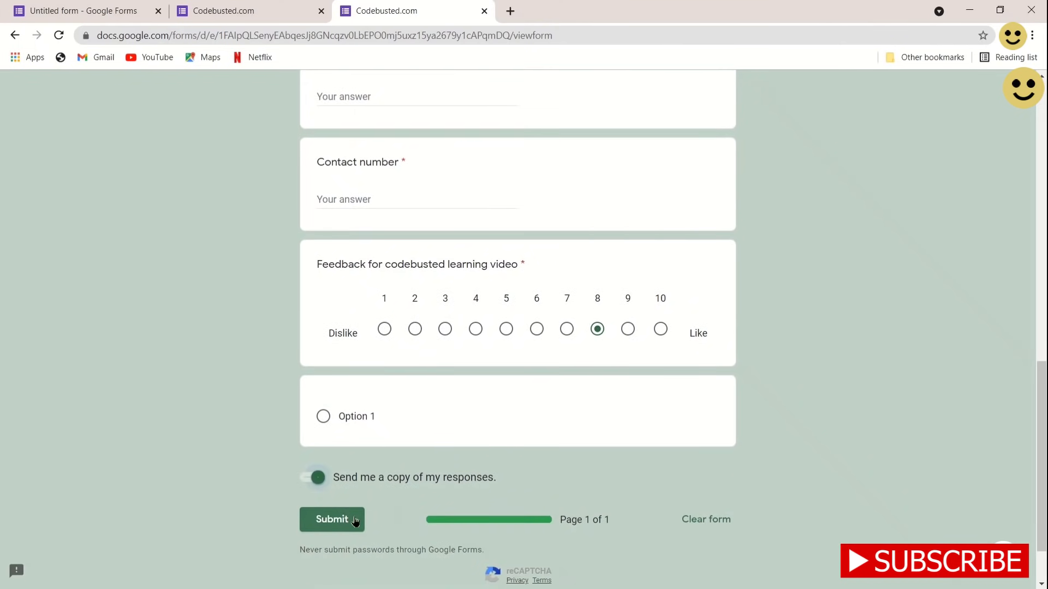
Return to the editor tab's Settings page
{"action": "scroll", "coordinate": [427, 479], "scroll_direction": "up", "scroll_amount": 7}
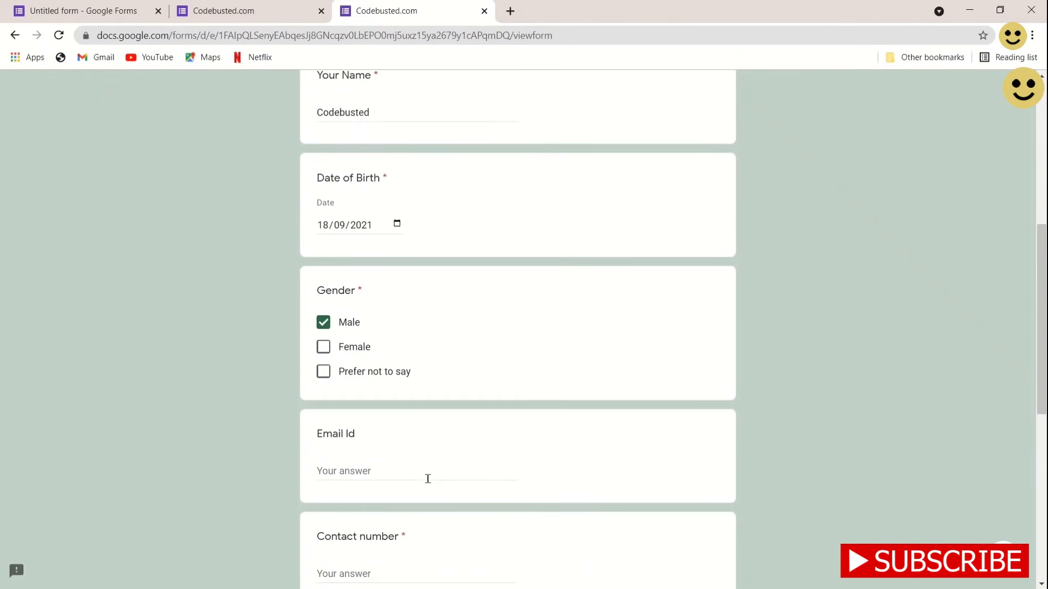
{"action": "scroll", "coordinate": [428, 480], "scroll_direction": "up", "scroll_amount": 3}
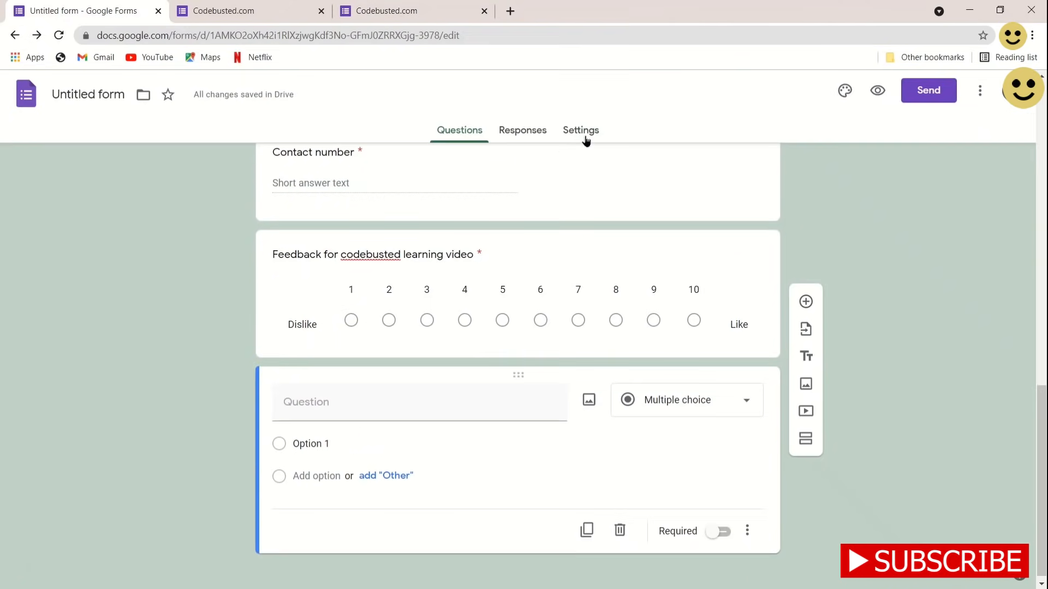
{"action": "left_click", "coordinate": [585, 135]}
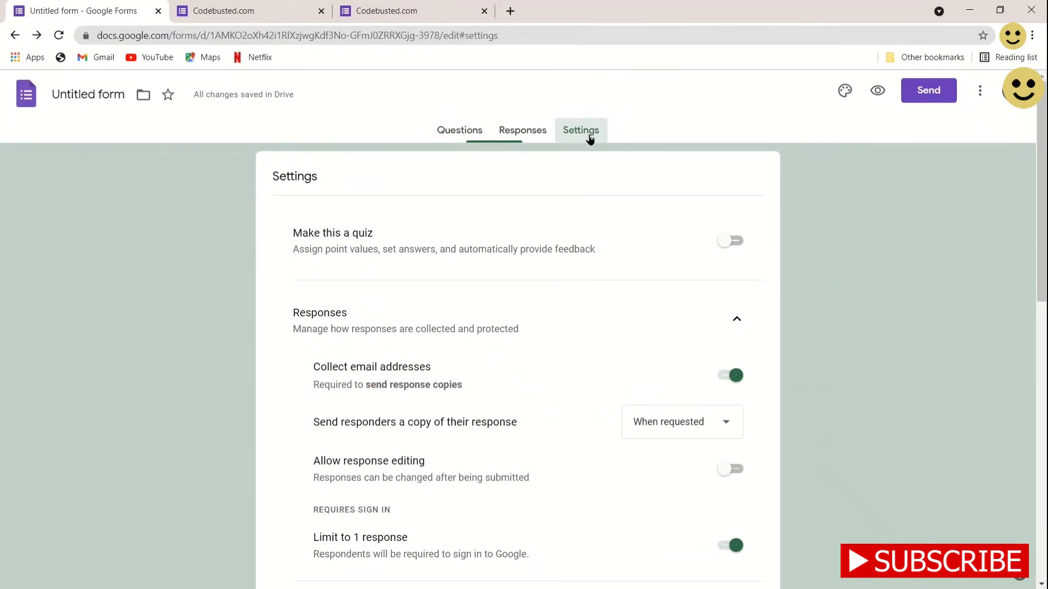
Stop collecting email addresses and copy the form's share link
{"action": "left_click", "coordinate": [737, 376]}
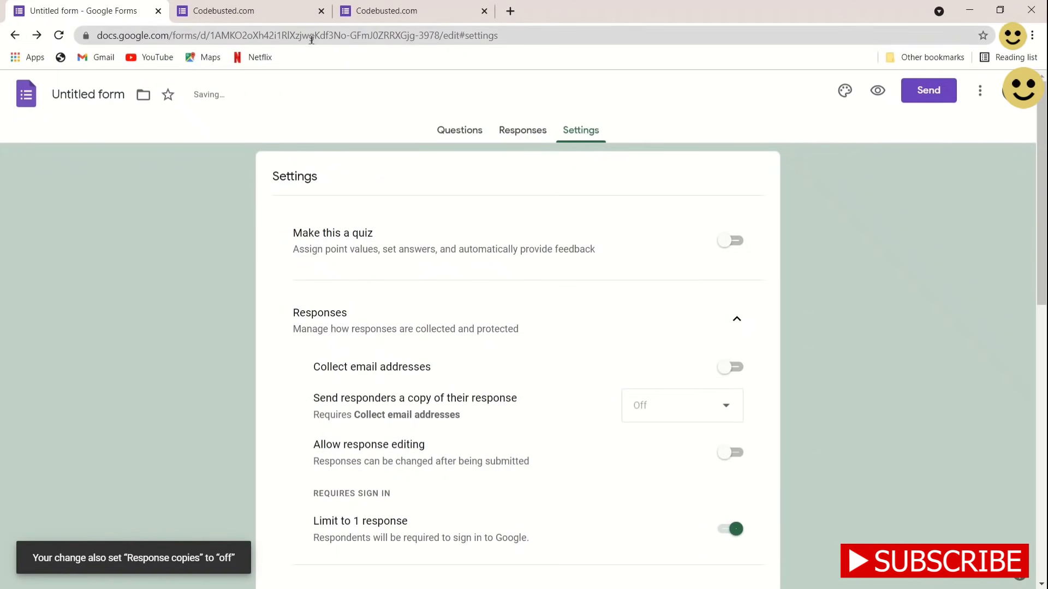
{"action": "left_click", "coordinate": [929, 90]}
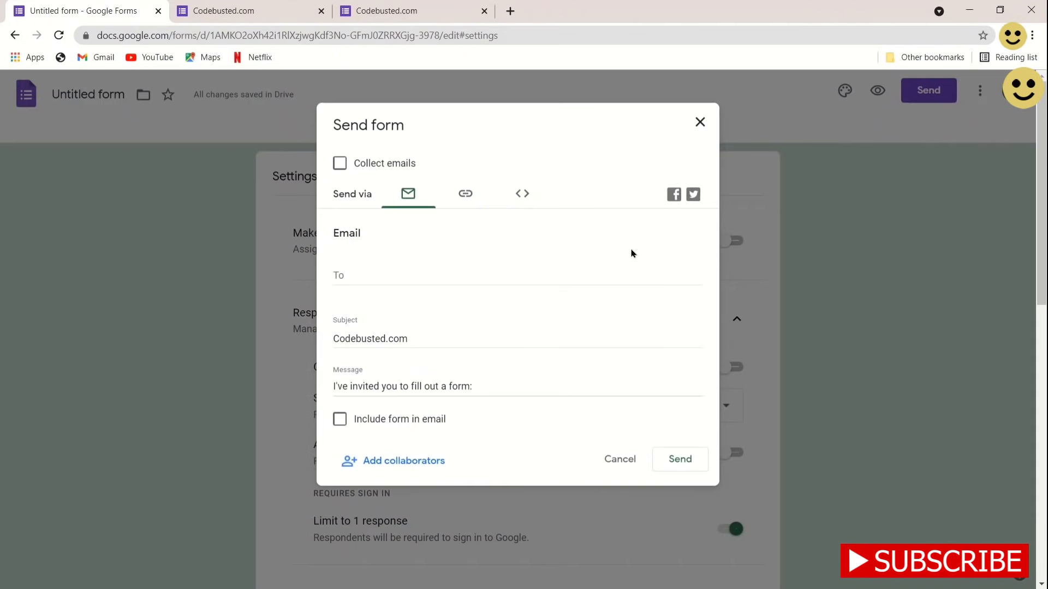
{"action": "left_click", "coordinate": [481, 195]}
{"action": "left_click", "coordinate": [681, 300]}
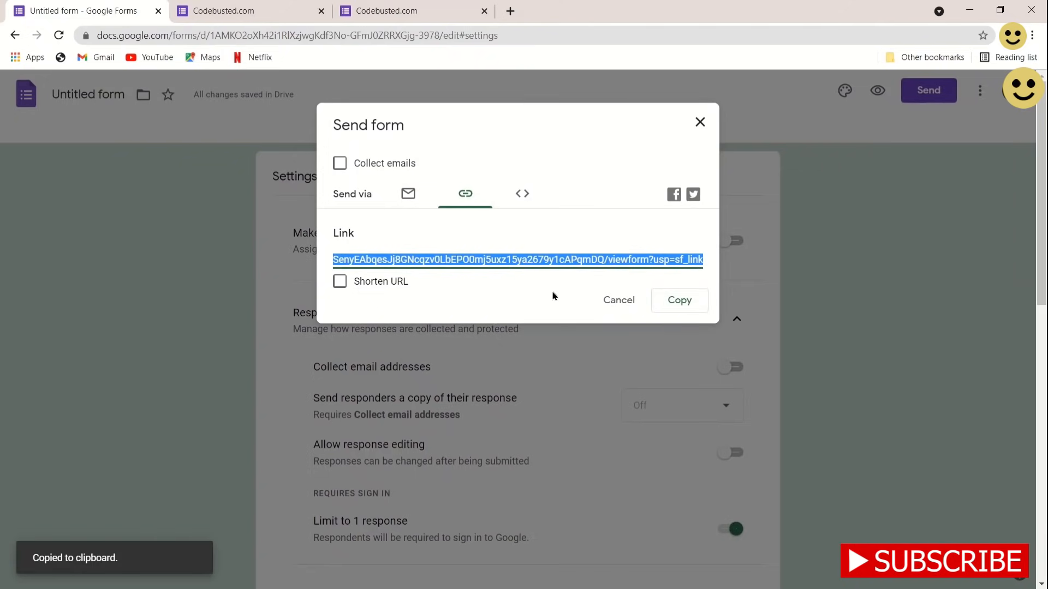
{"action": "left_click", "coordinate": [681, 300]}
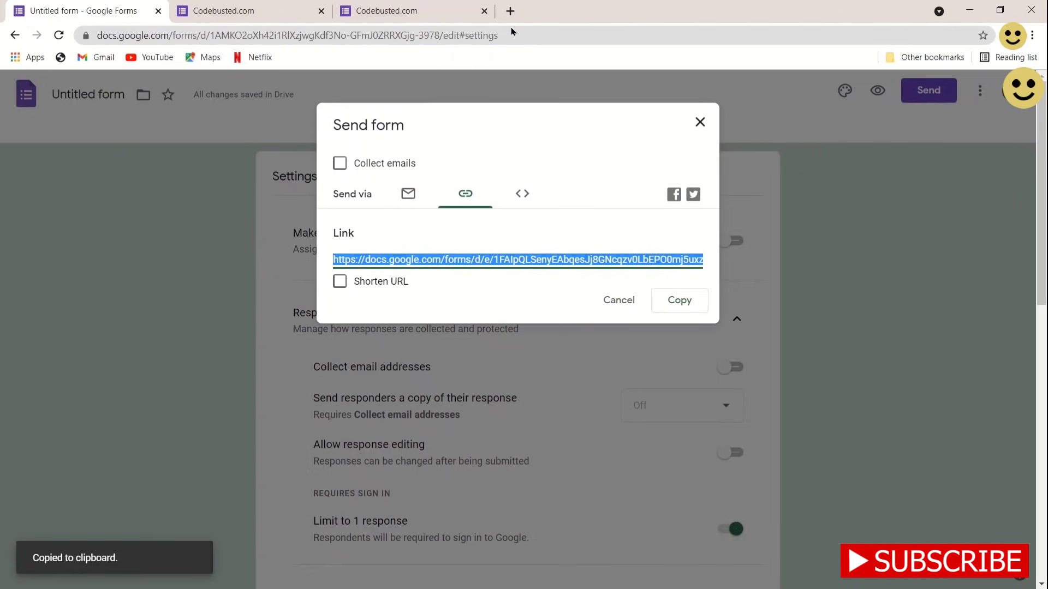
Open the copied link in a new tab and check the kept answers
{"action": "left_click", "coordinate": [510, 11]}
{"action": "key", "text": "ctrl+v"}
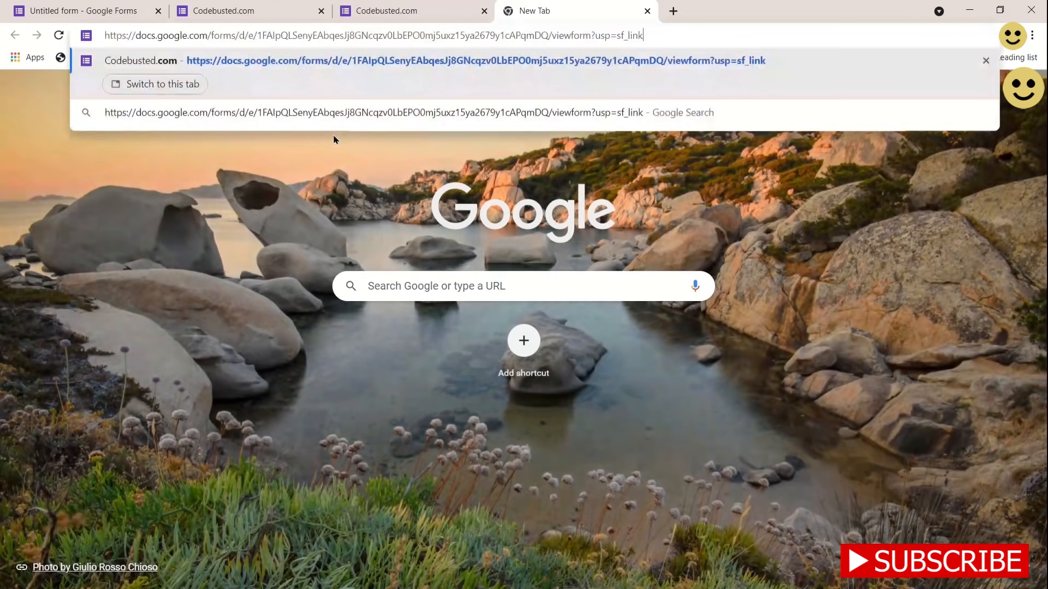
{"action": "key", "text": "Return"}
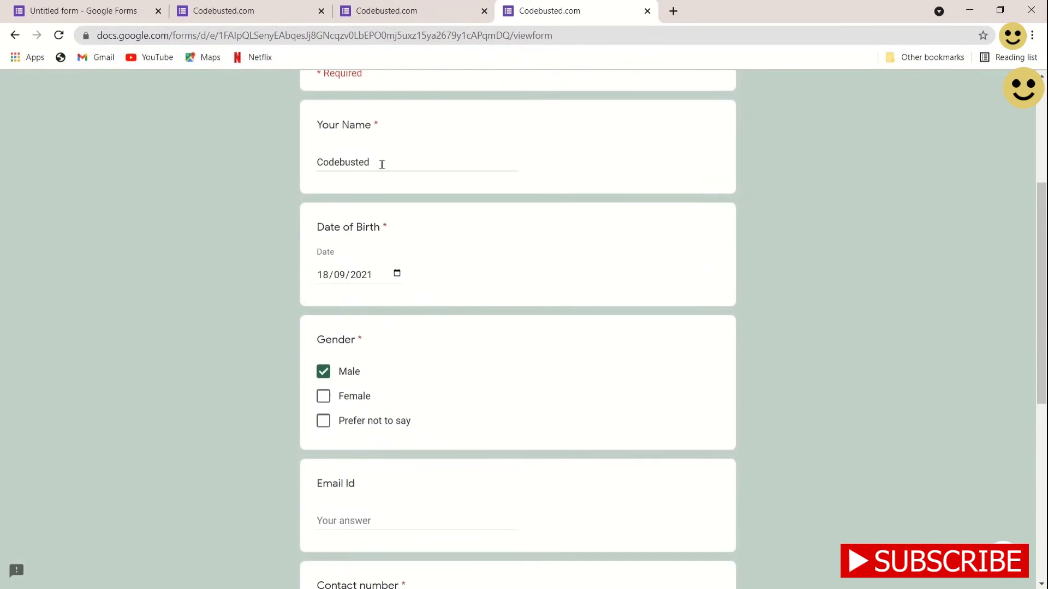
{"action": "left_click", "coordinate": [382, 165]}
{"action": "scroll", "coordinate": [393, 355], "scroll_direction": "down", "scroll_amount": 4}
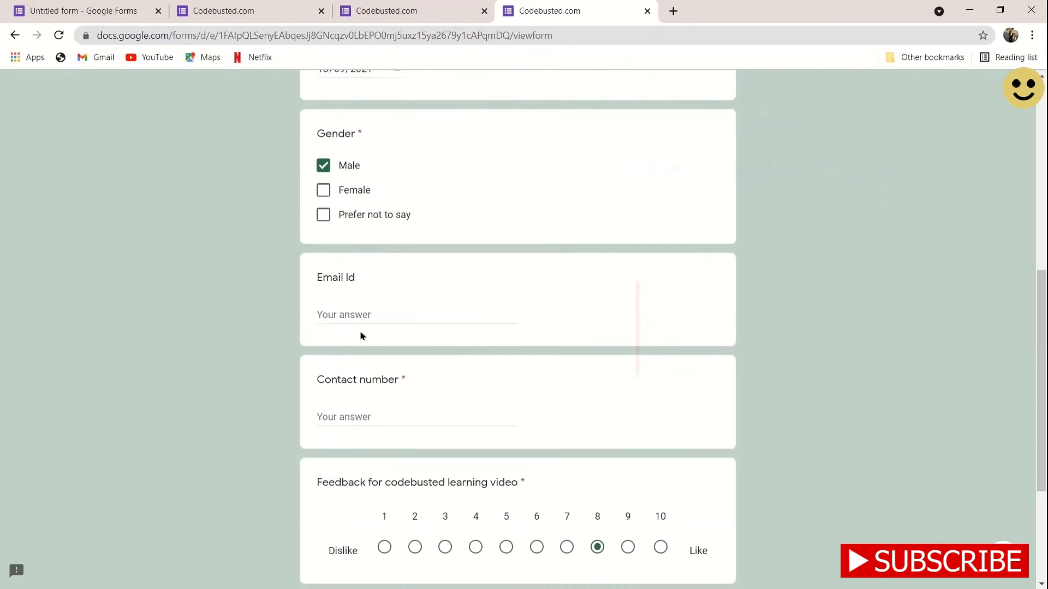
{"action": "scroll", "coordinate": [368, 451], "scroll_direction": "down", "scroll_amount": 4}
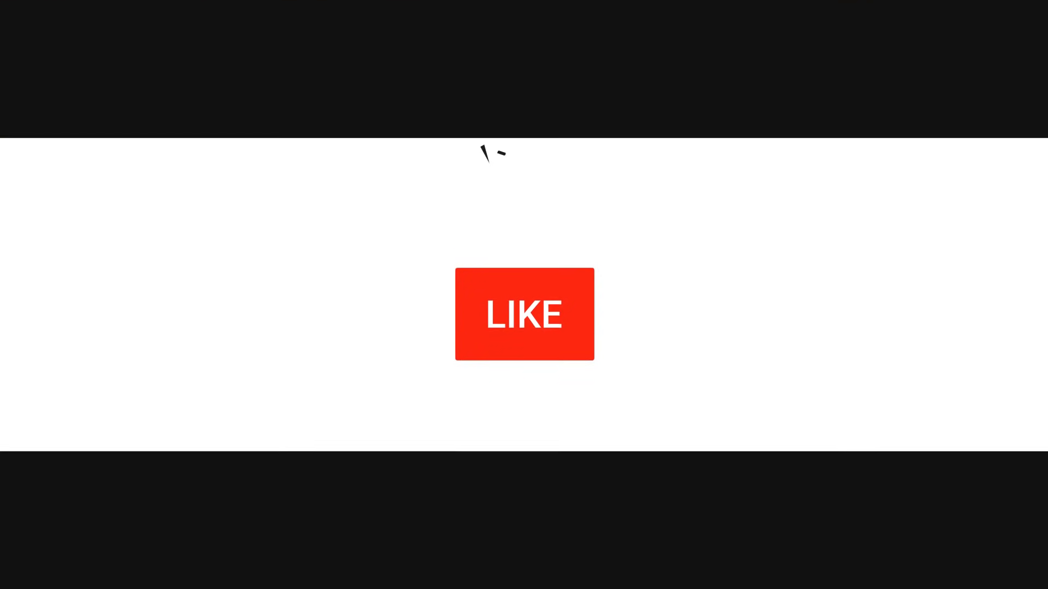